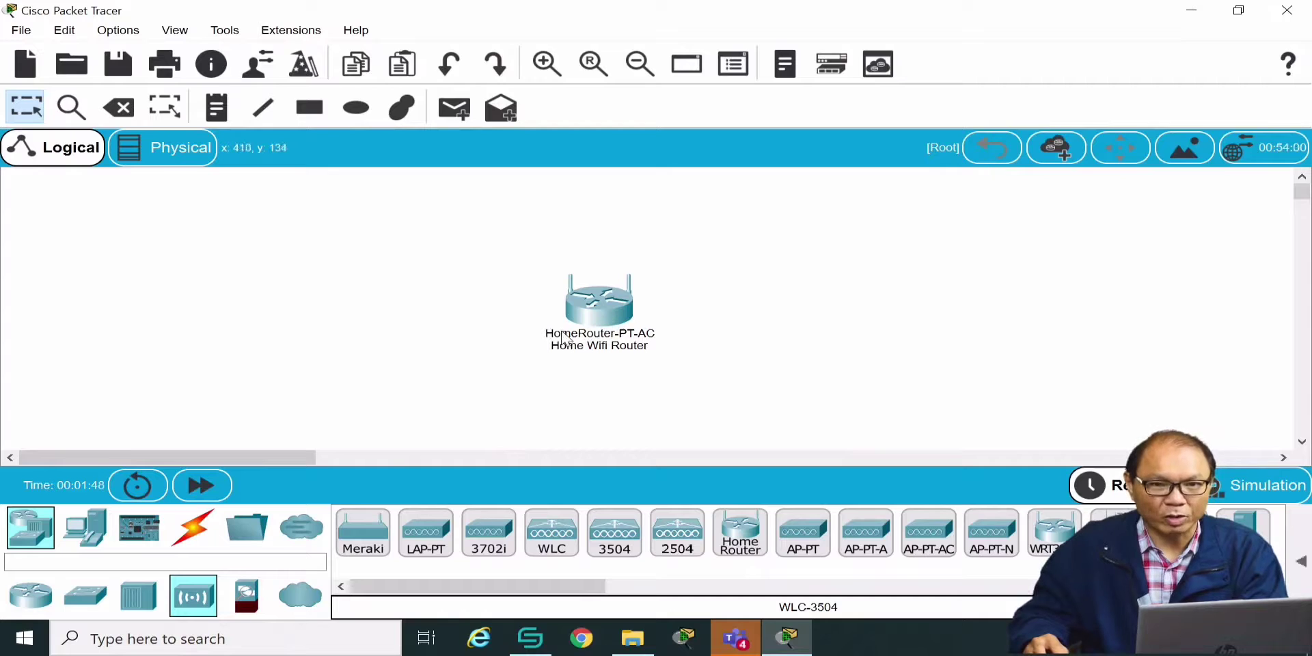
# Add a laptop left of the router, cable its FastEthernet0 to GigabitEthernet 1 with copper straight-through, and open it
pyautogui.click(83, 530)
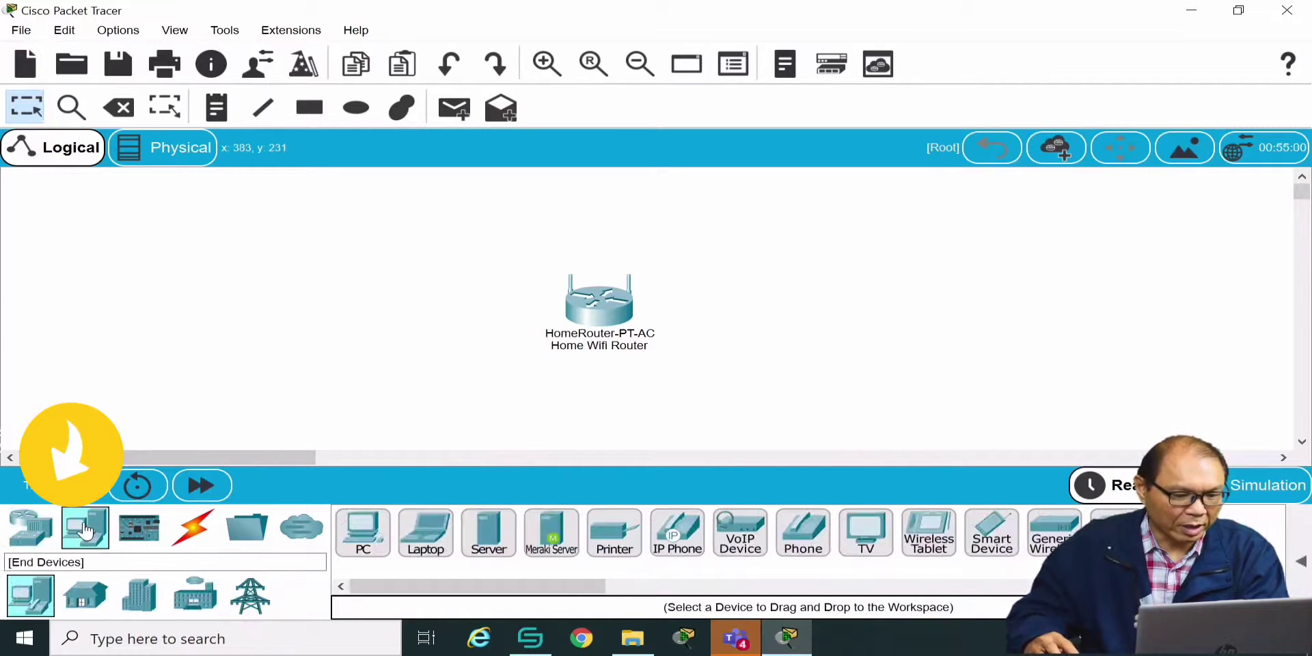
pyautogui.moveTo(429, 541); pyautogui.dragTo(369, 340)
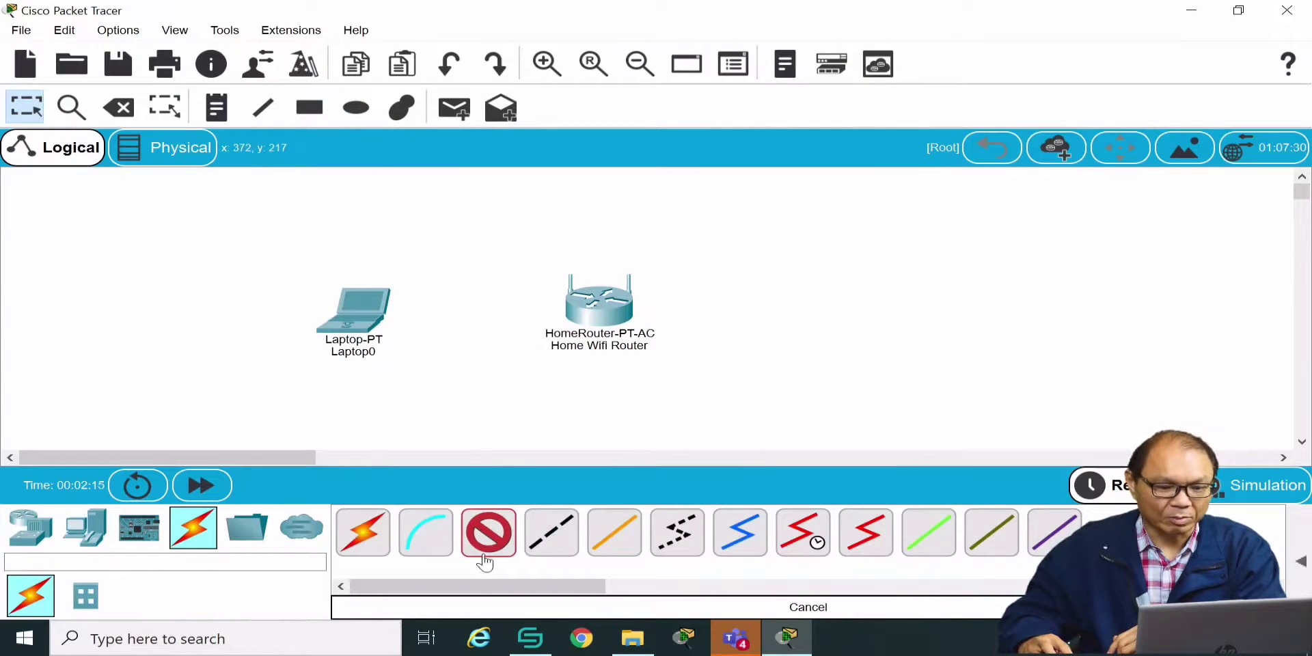
pyautogui.click(537, 546)
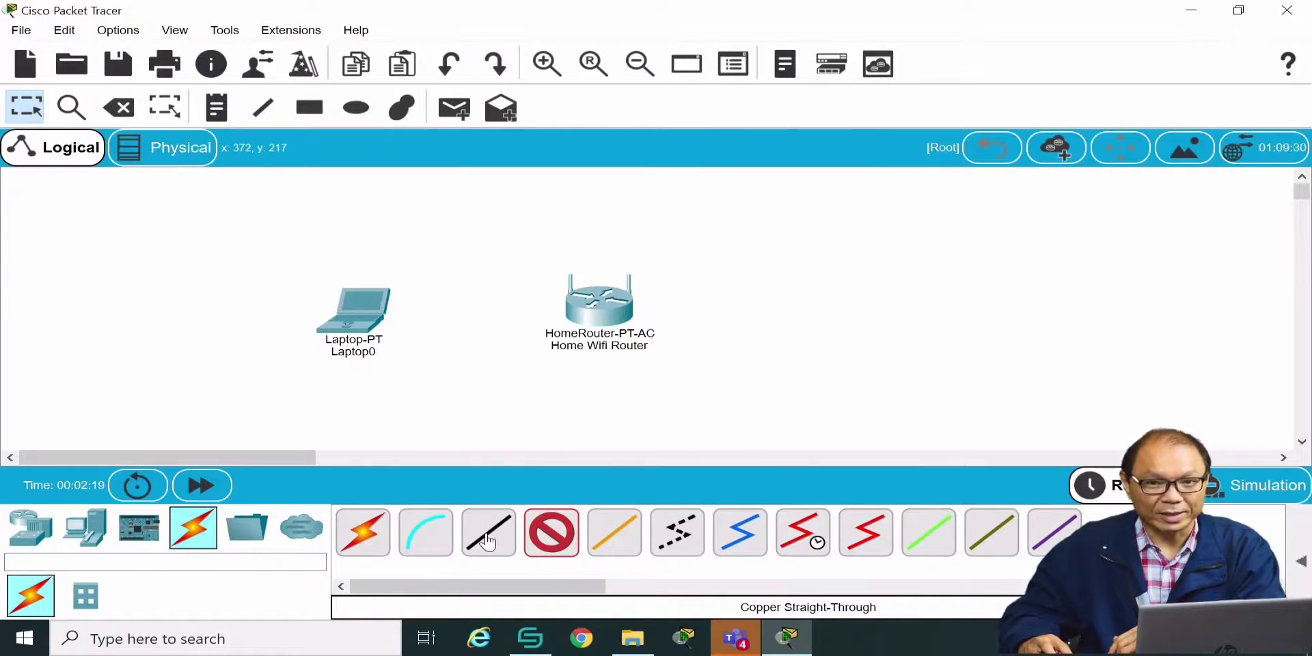
pyautogui.click(487, 542)
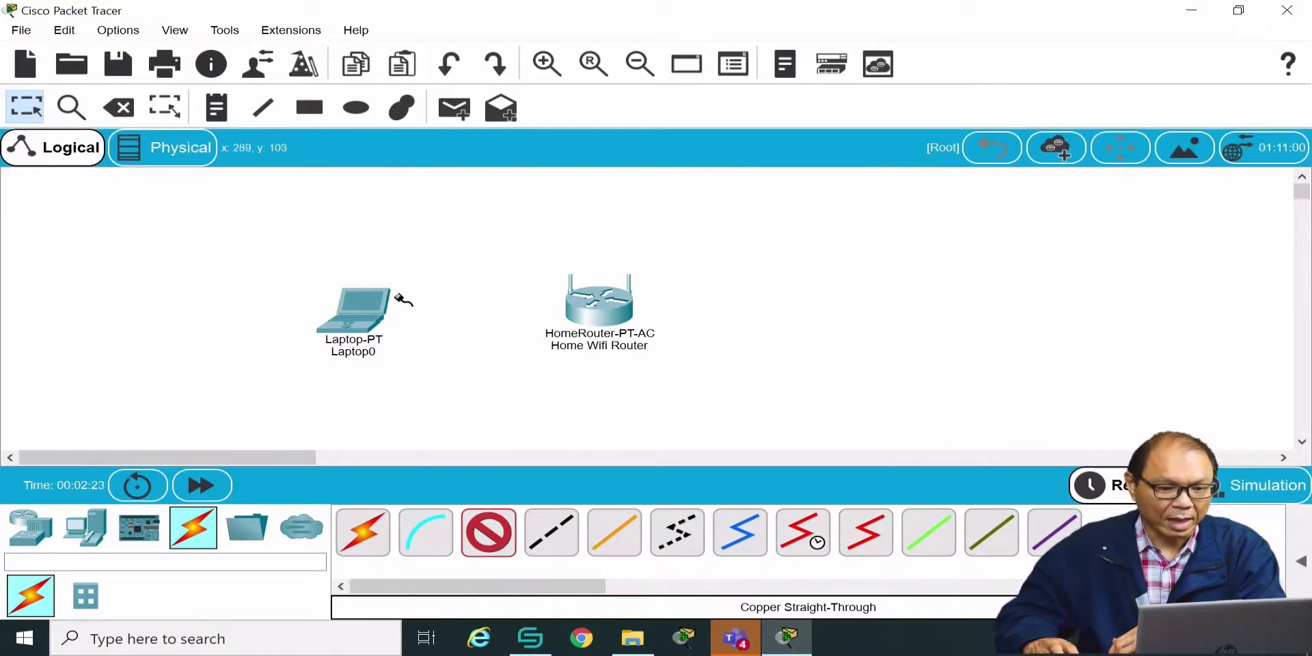
pyautogui.click(369, 321)
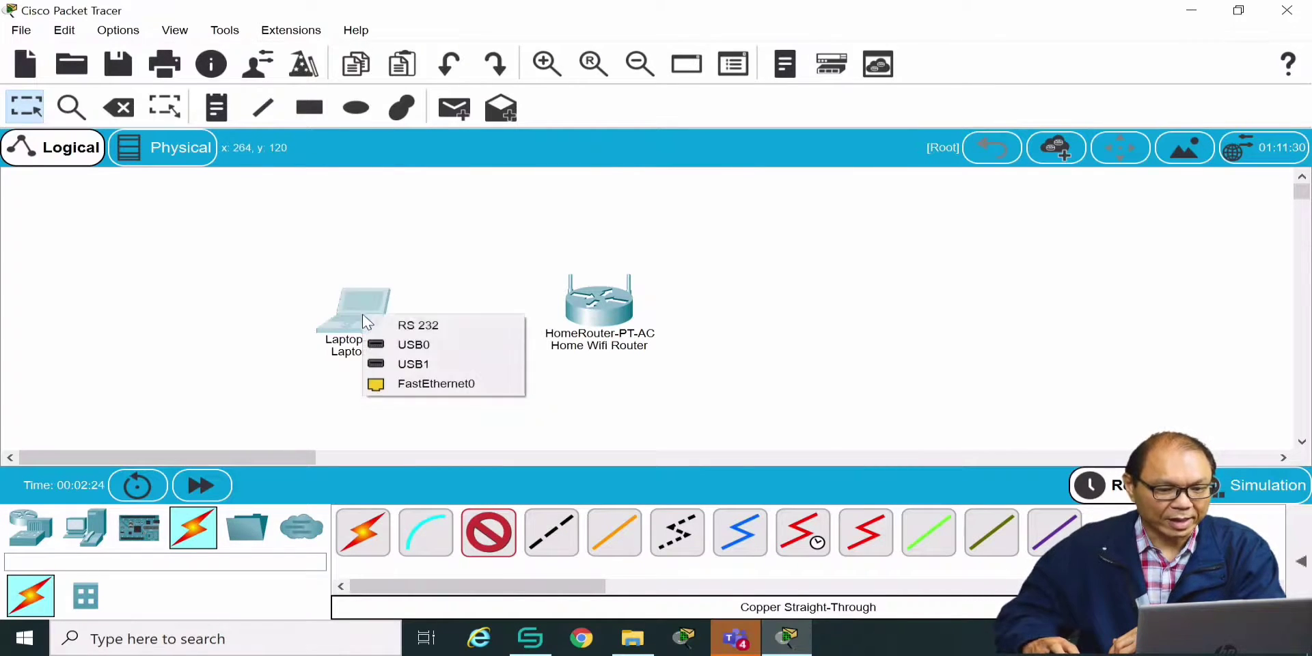
pyautogui.click(455, 386)
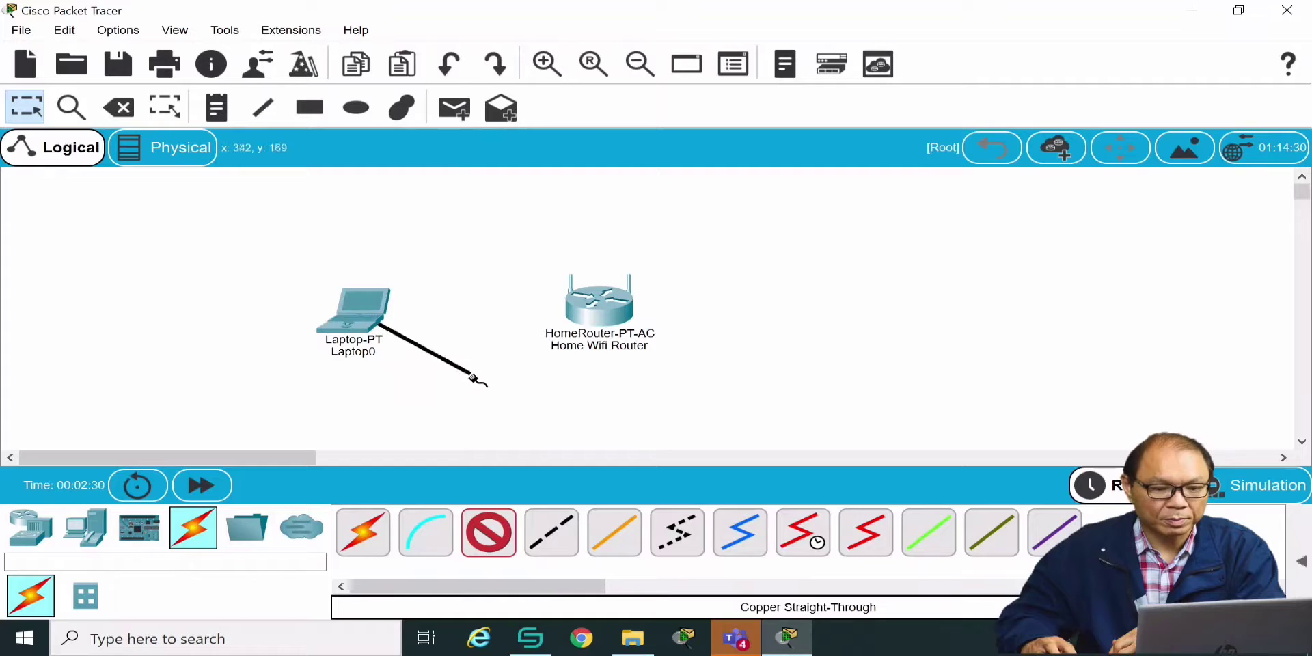
pyautogui.click(580, 309)
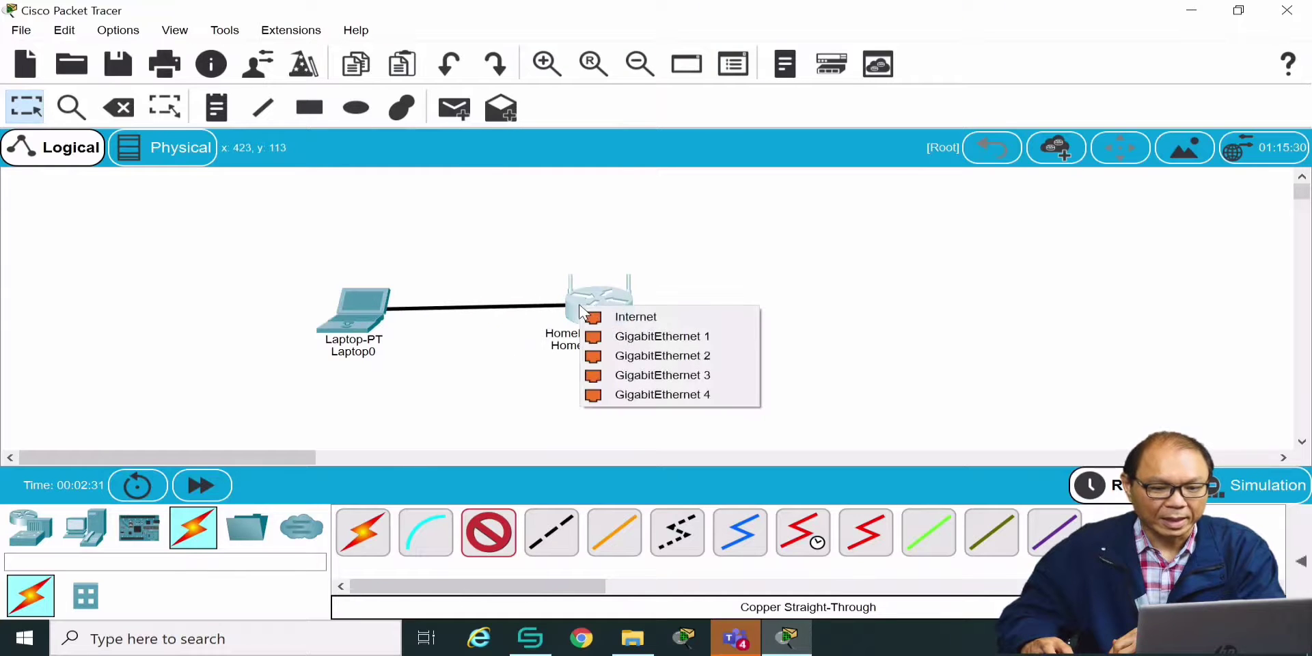
pyautogui.click(629, 342)
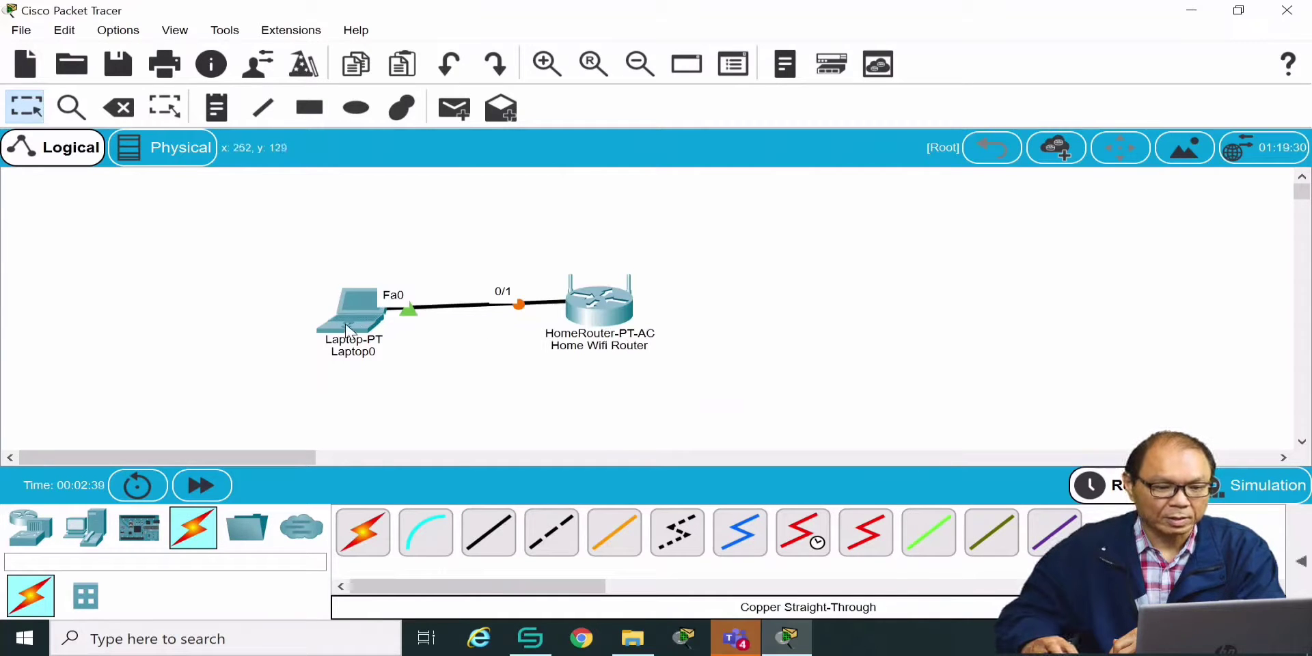
pyautogui.moveTo(348, 326); pyautogui.dragTo(339, 317)
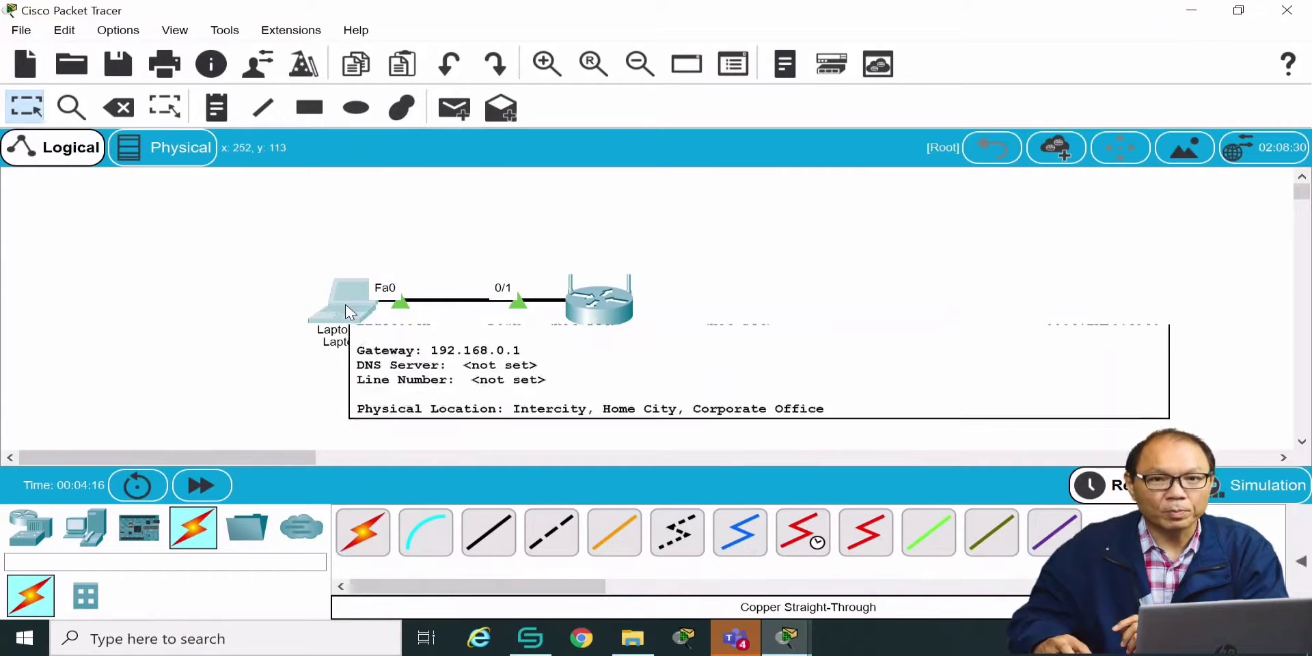
pyautogui.click(346, 313)
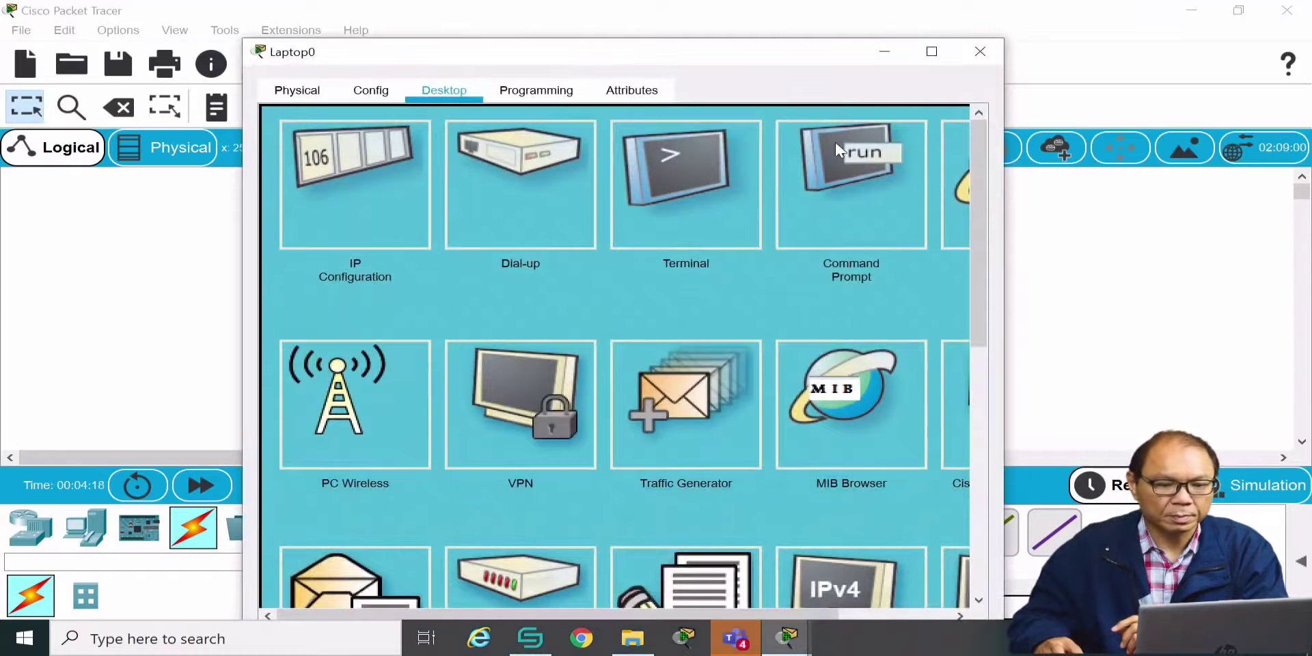
# Have Laptop0 obtain 192.168.0.101 / 255.255.255.0, gateway 192.168.0.1, by DHCP
pyautogui.click(931, 52)
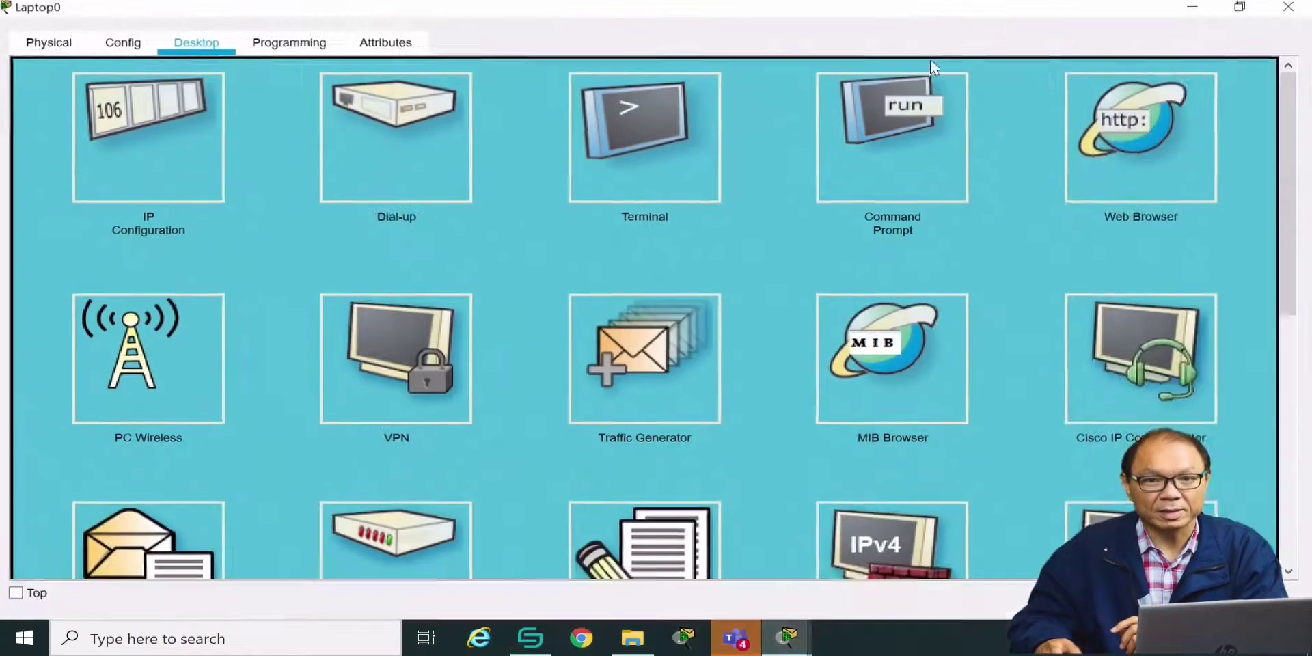
pyautogui.click(193, 149)
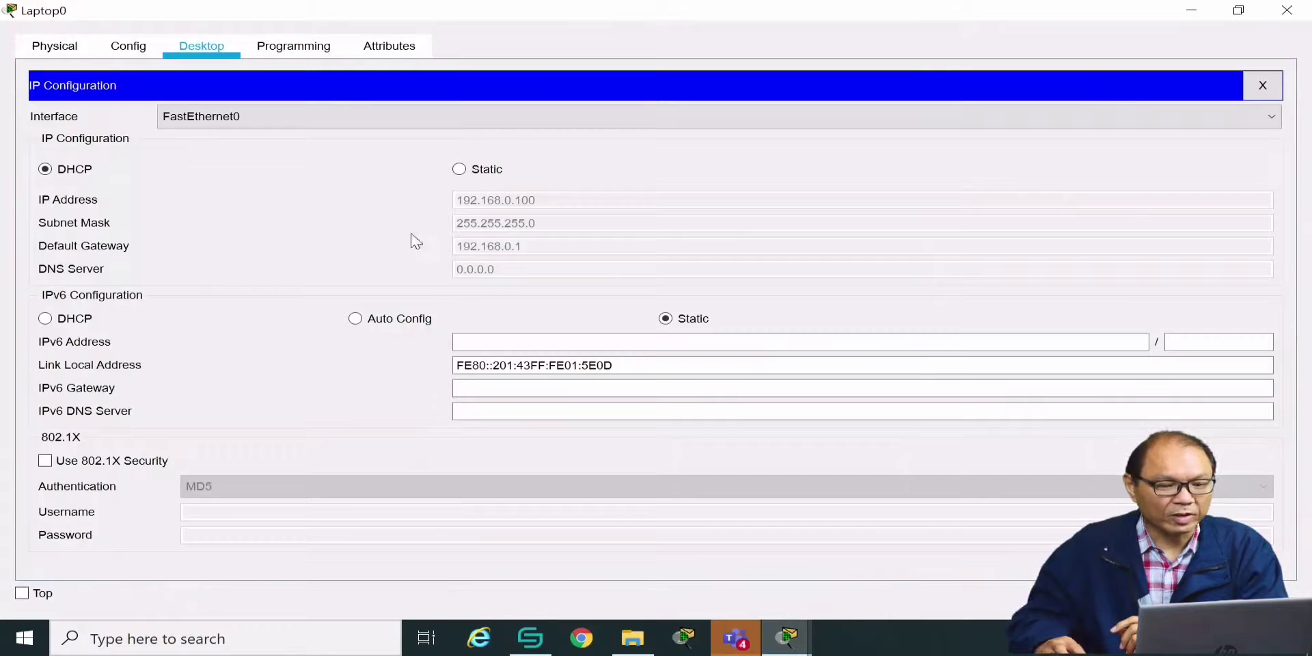
pyautogui.click(459, 170)
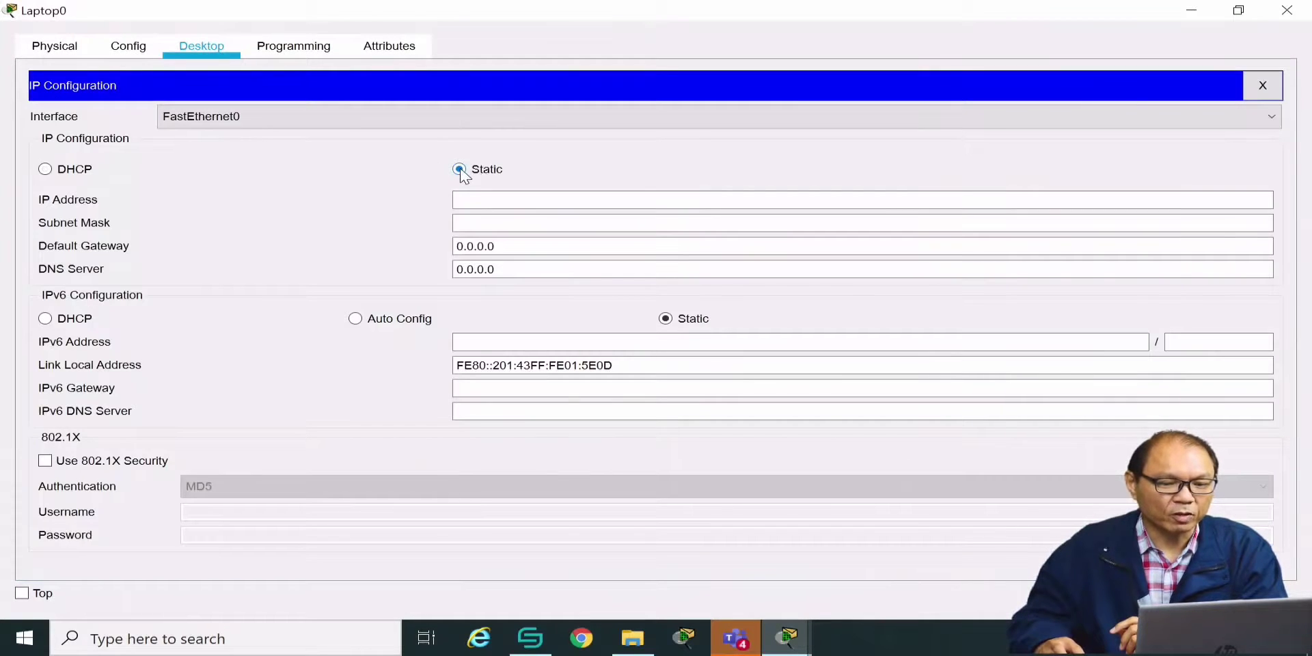
pyautogui.click(46, 169)
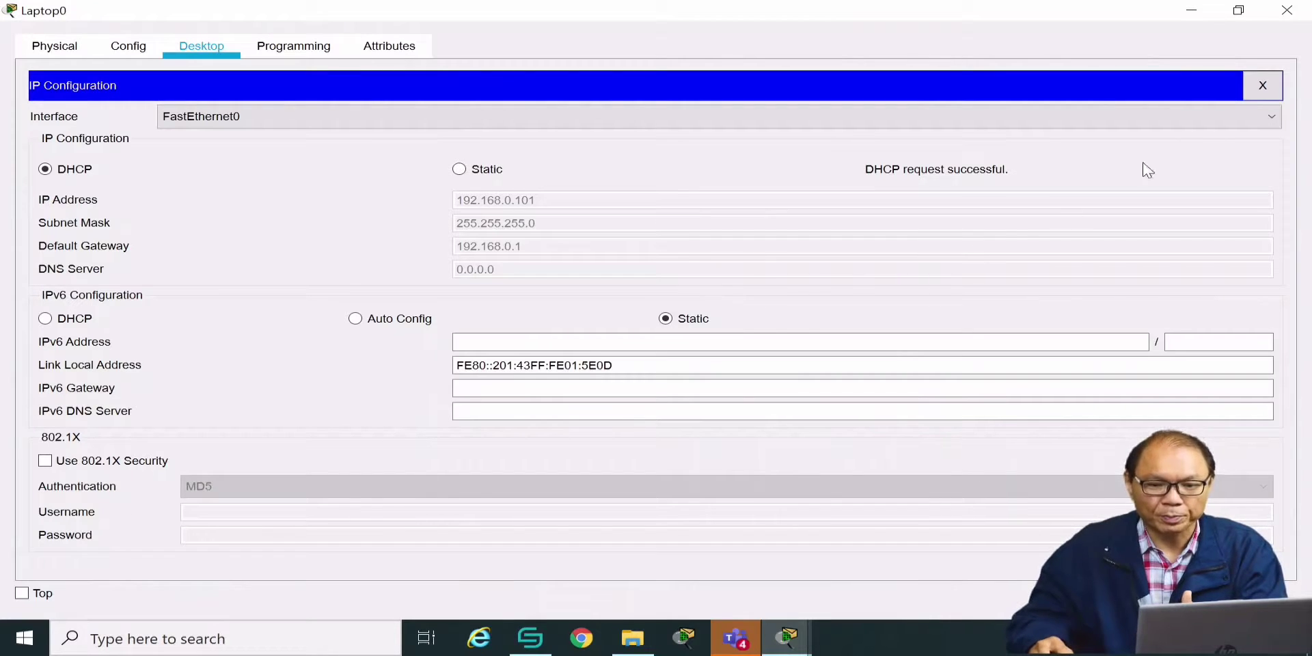
pyautogui.click(1263, 87)
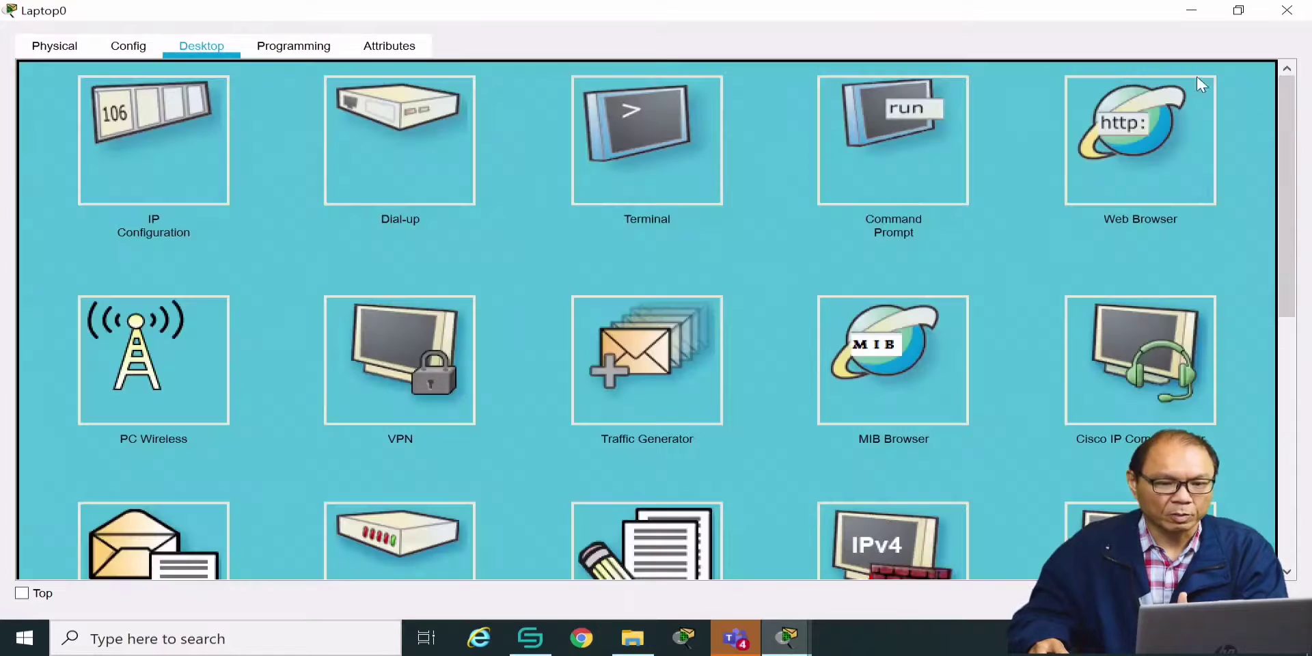
# Browse Laptop0's web browser to the router at 192.168.0.1
pyautogui.click(1145, 153)
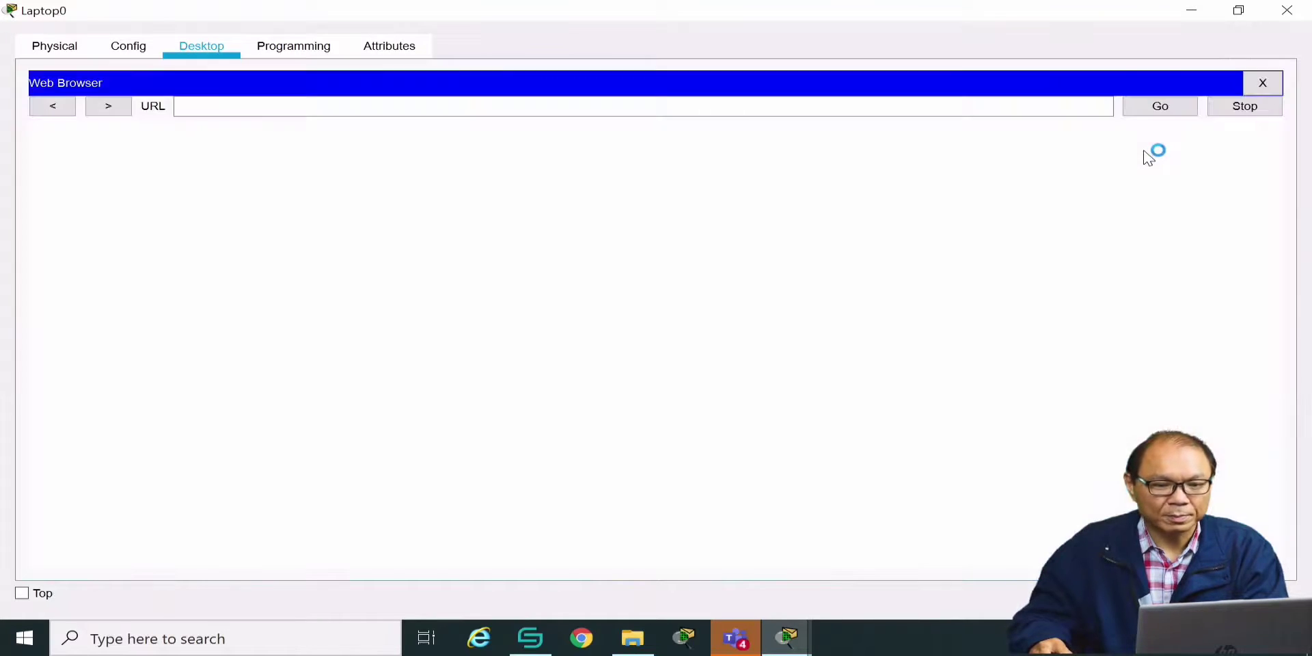
pyautogui.click(433, 108)
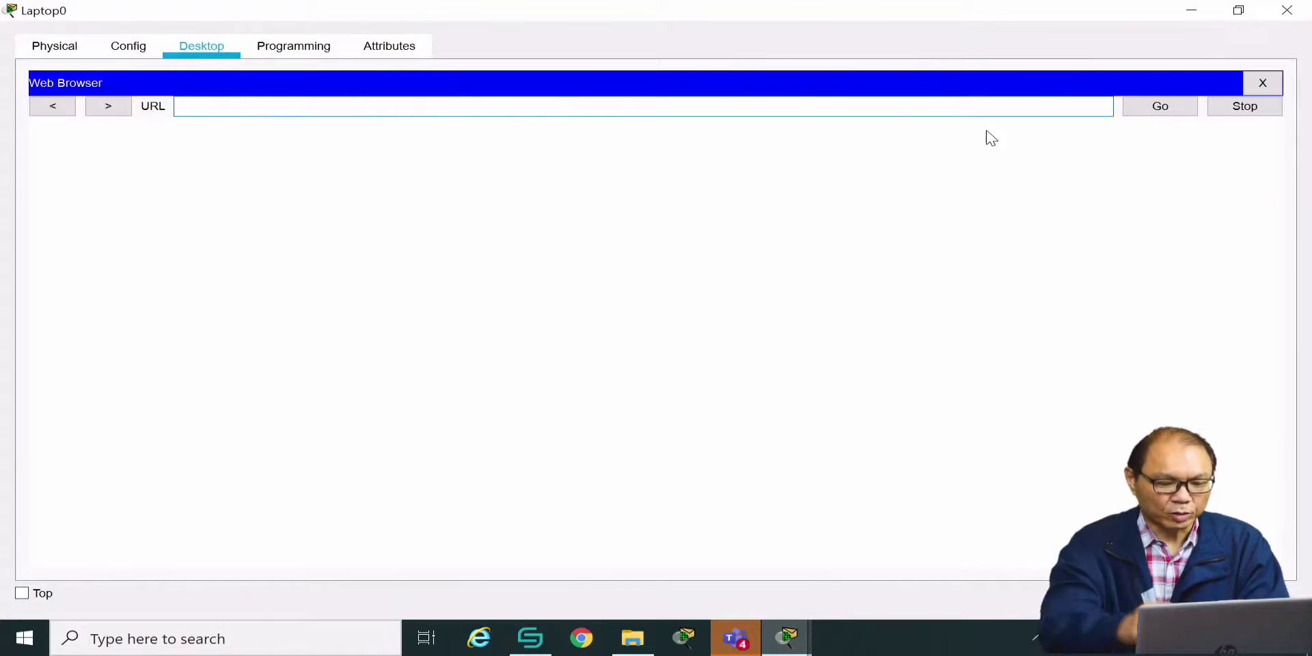
pyautogui.write('192')
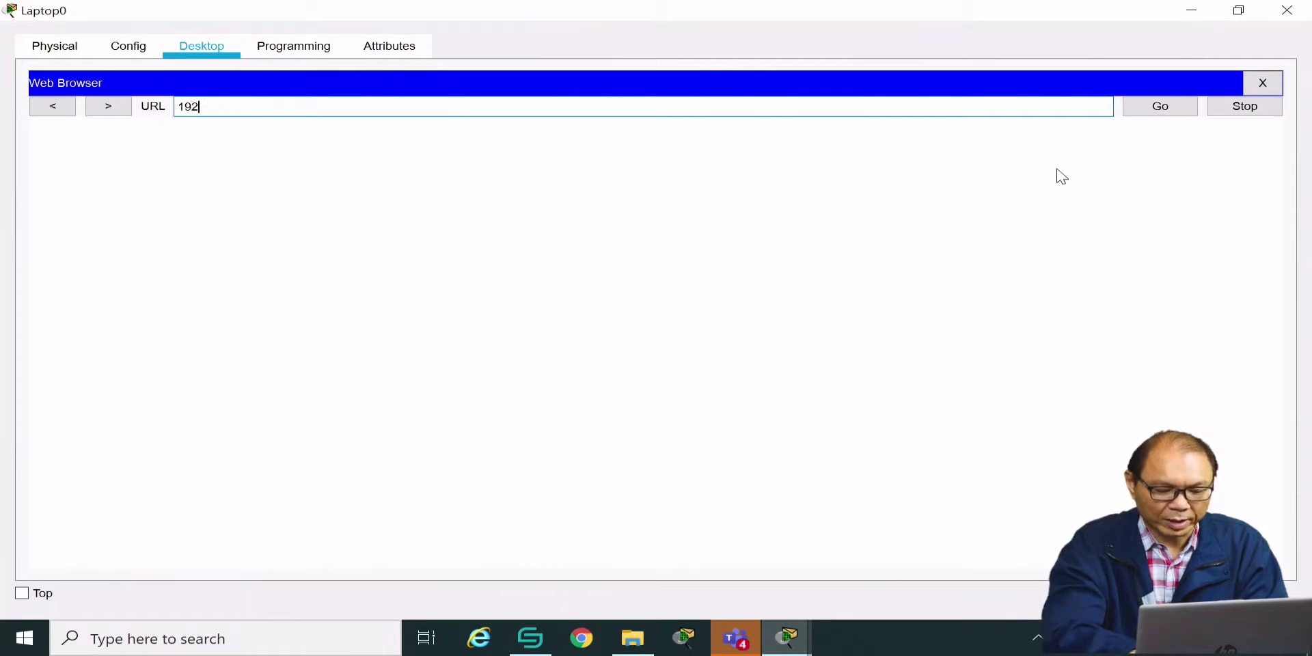
pyautogui.write('.168.0.1')
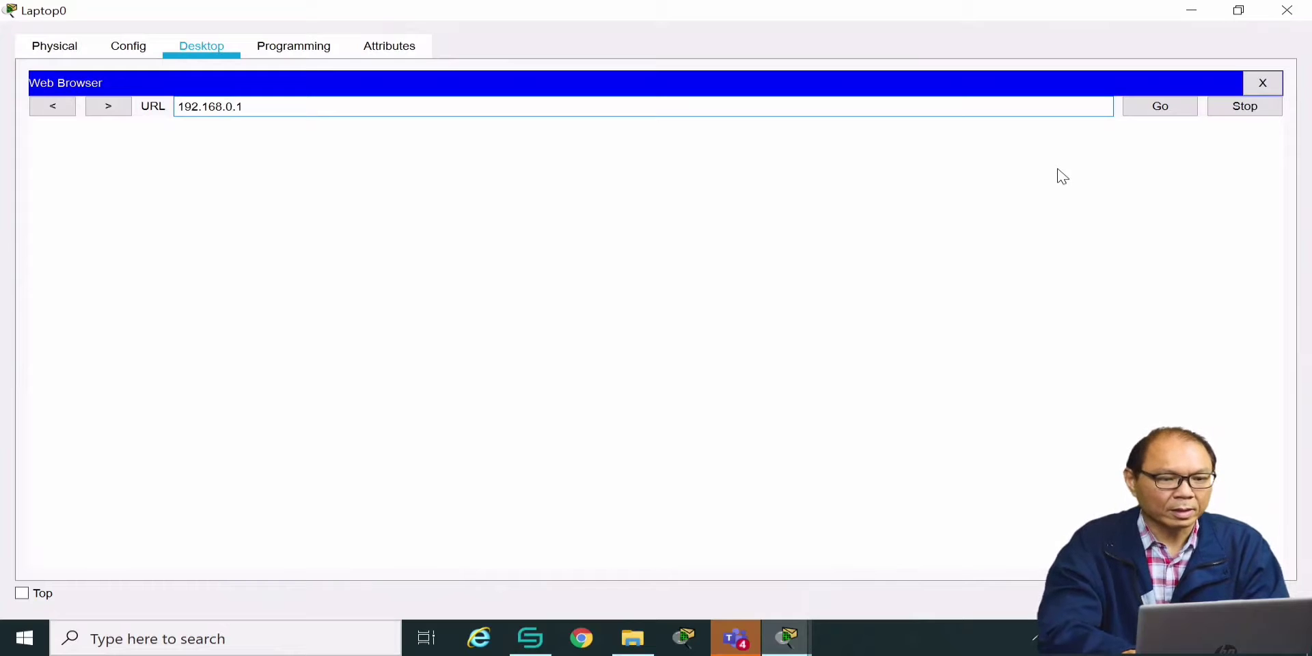
pyautogui.press('Return')
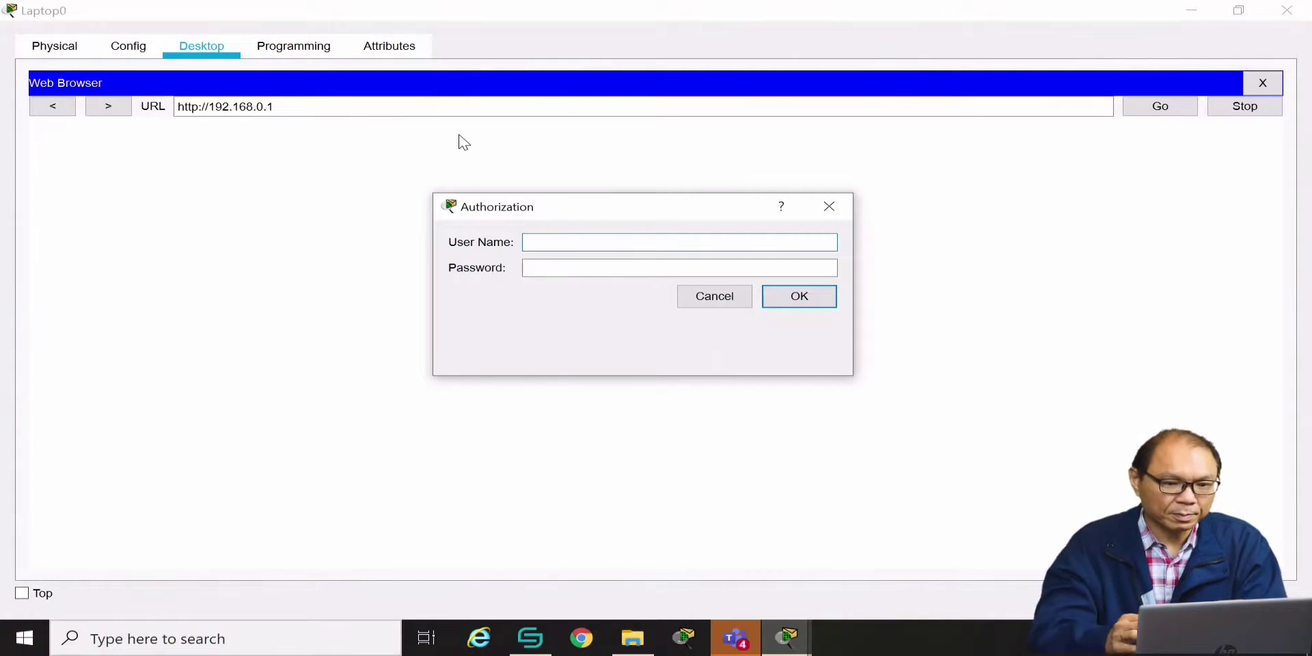
# Sign in to the router with the administrator user name and password
pyautogui.write('admin')
pyautogui.press('Tab')
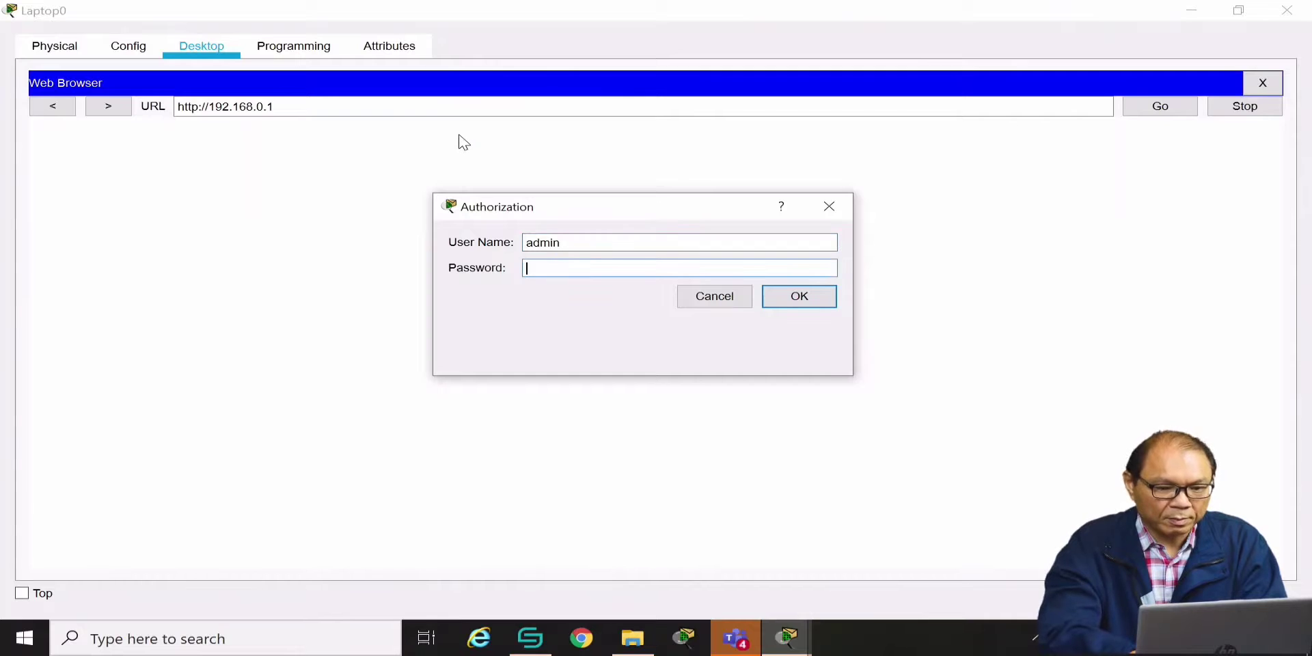
pyautogui.write('admin')
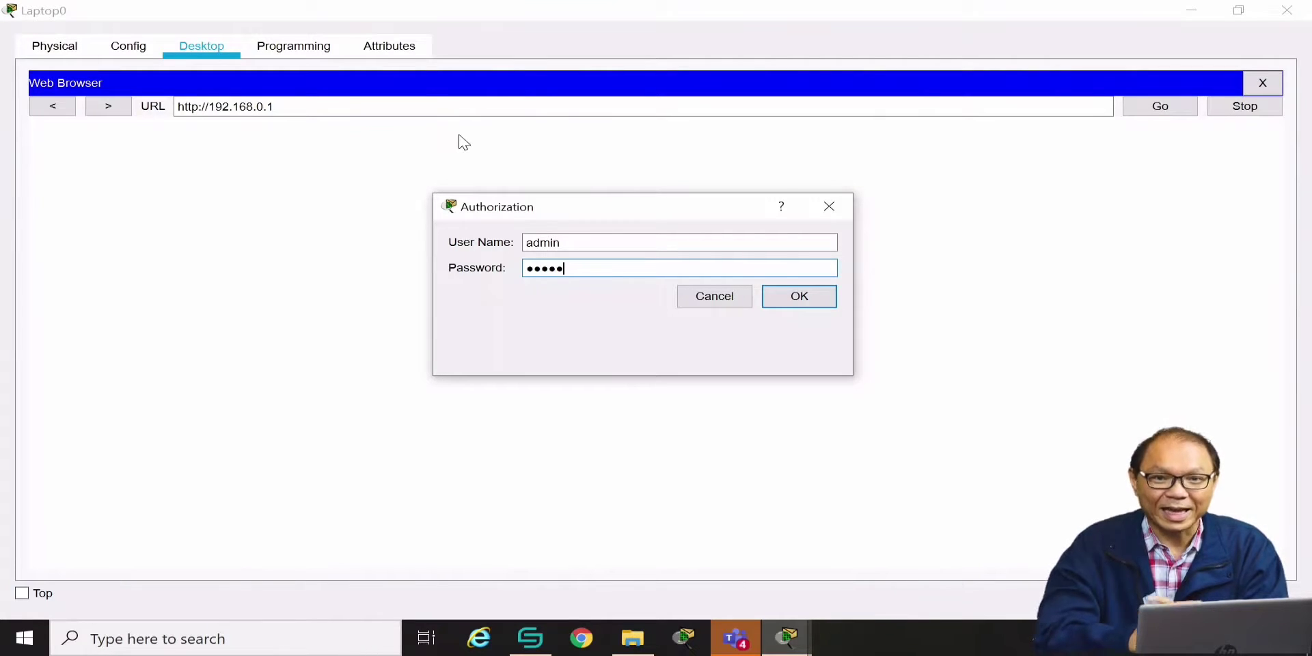
pyautogui.click(799, 298)
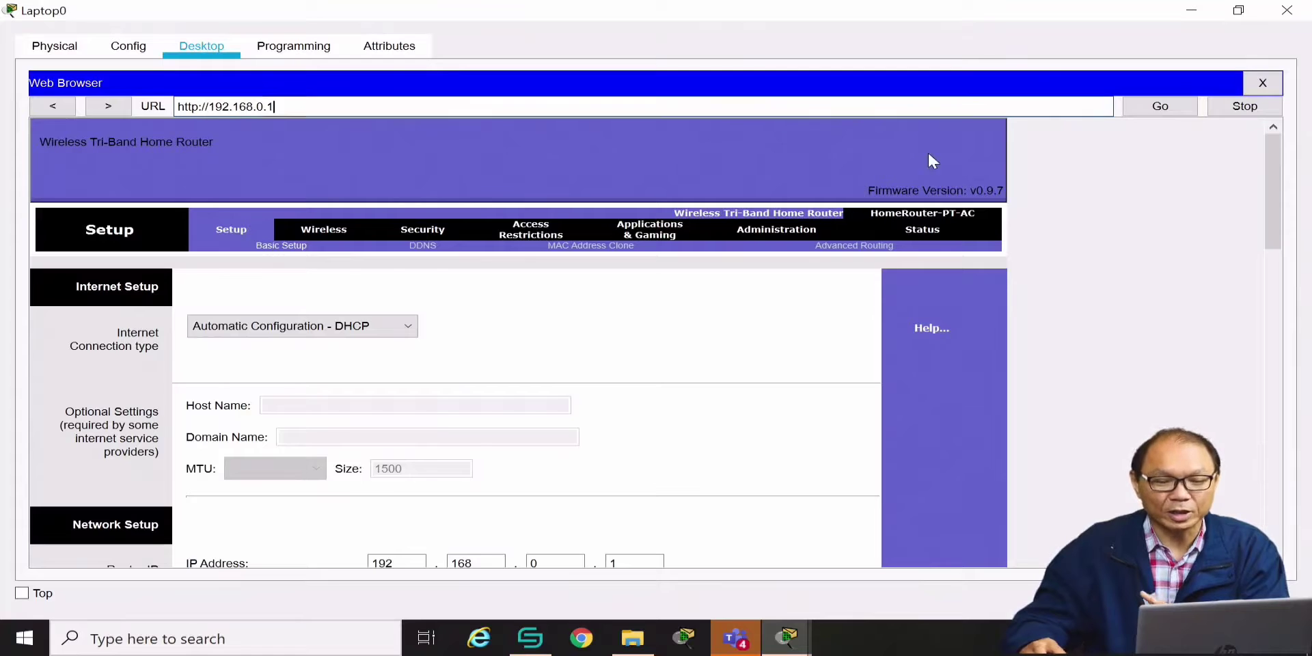
# In Basic Wireless Settings, disable 5 GHz SSID broadcast and rename the 2.4 GHz network from Default to HOME
pyautogui.moveTo(1281, 212); pyautogui.dragTo(1252, 211)
pyautogui.click(324, 225)
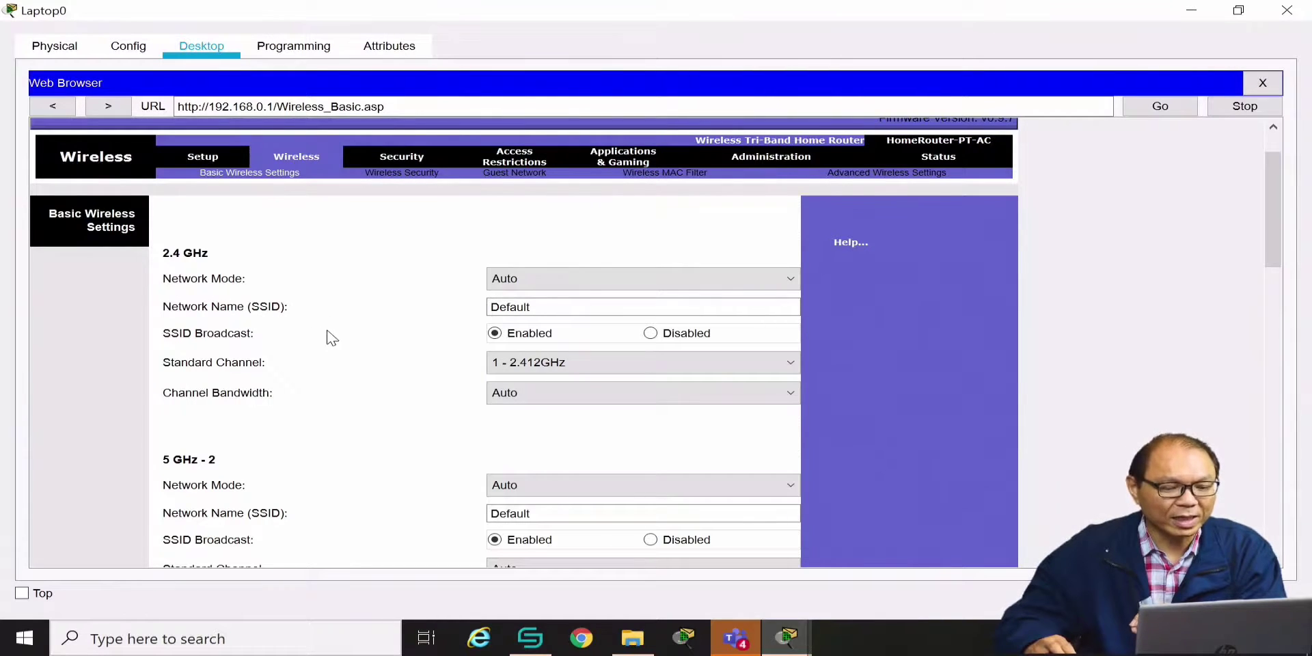
pyautogui.scroll(-1, 333, 343)
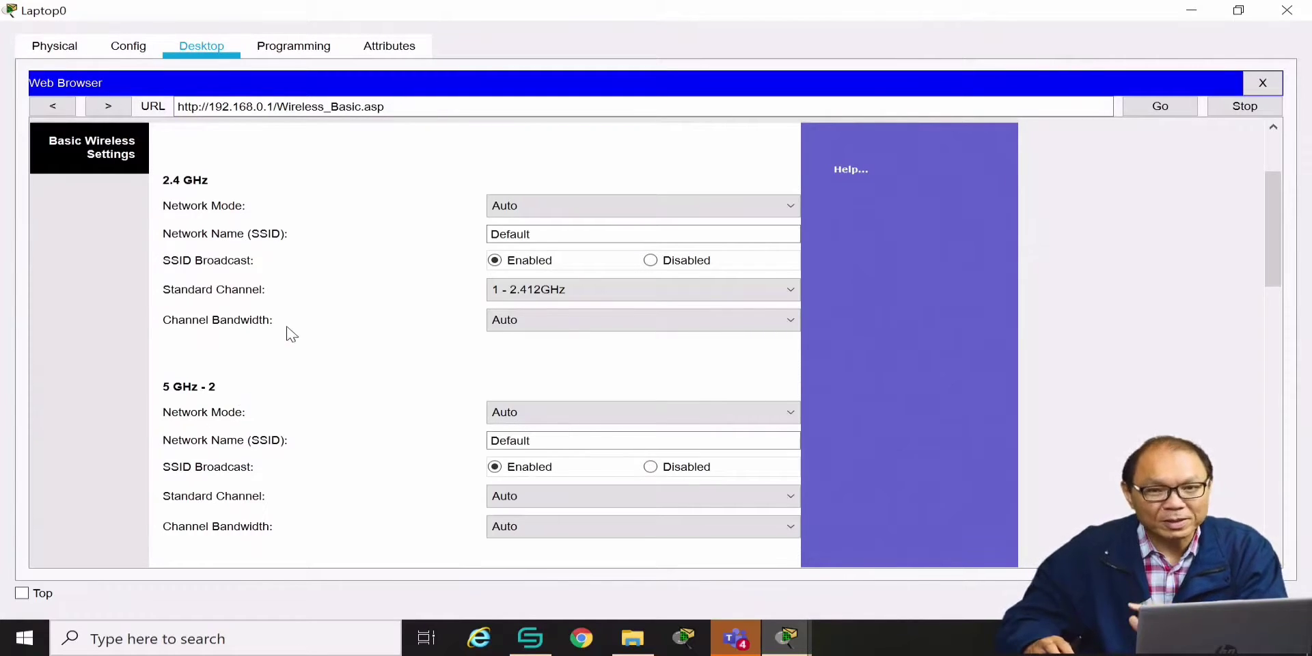
pyautogui.click(650, 467)
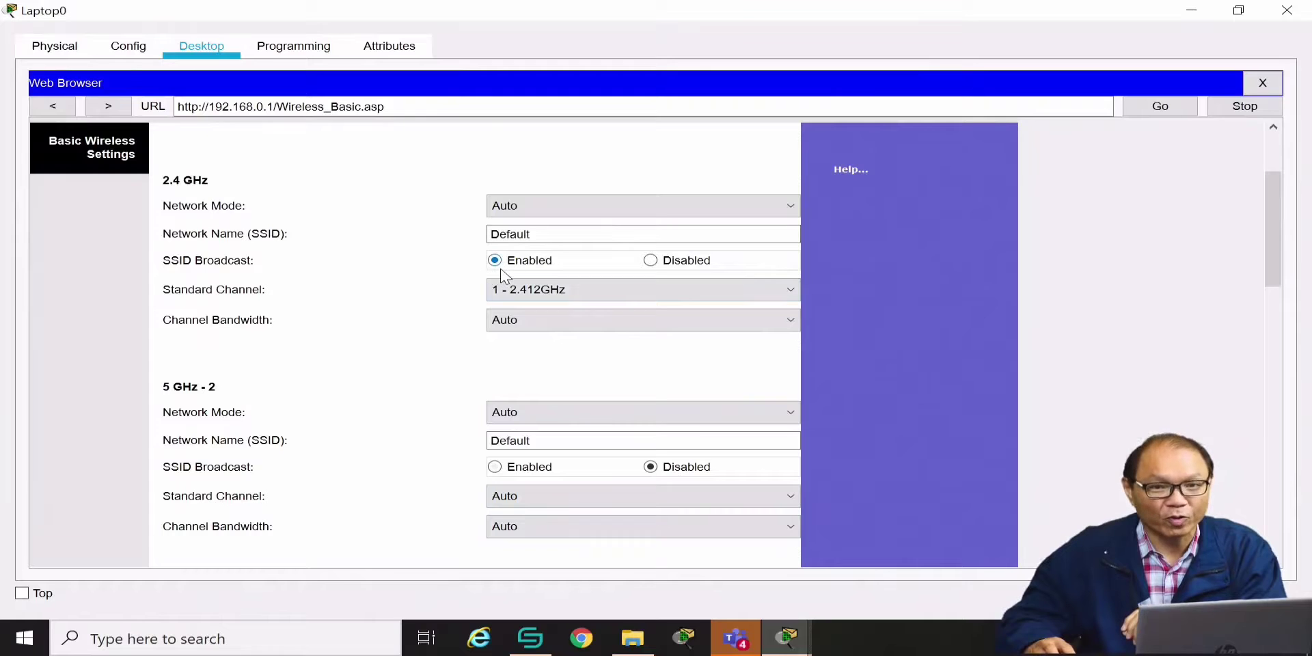
pyautogui.doubleClick(540, 233)
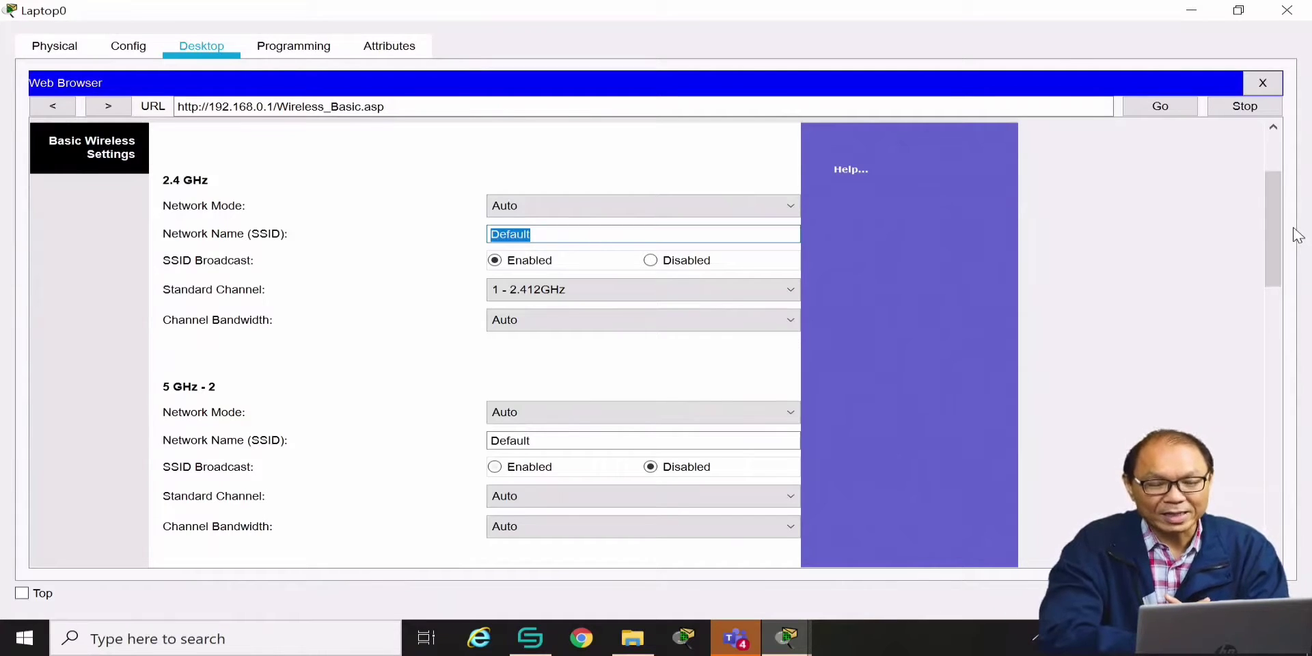
pyautogui.write('HOME')
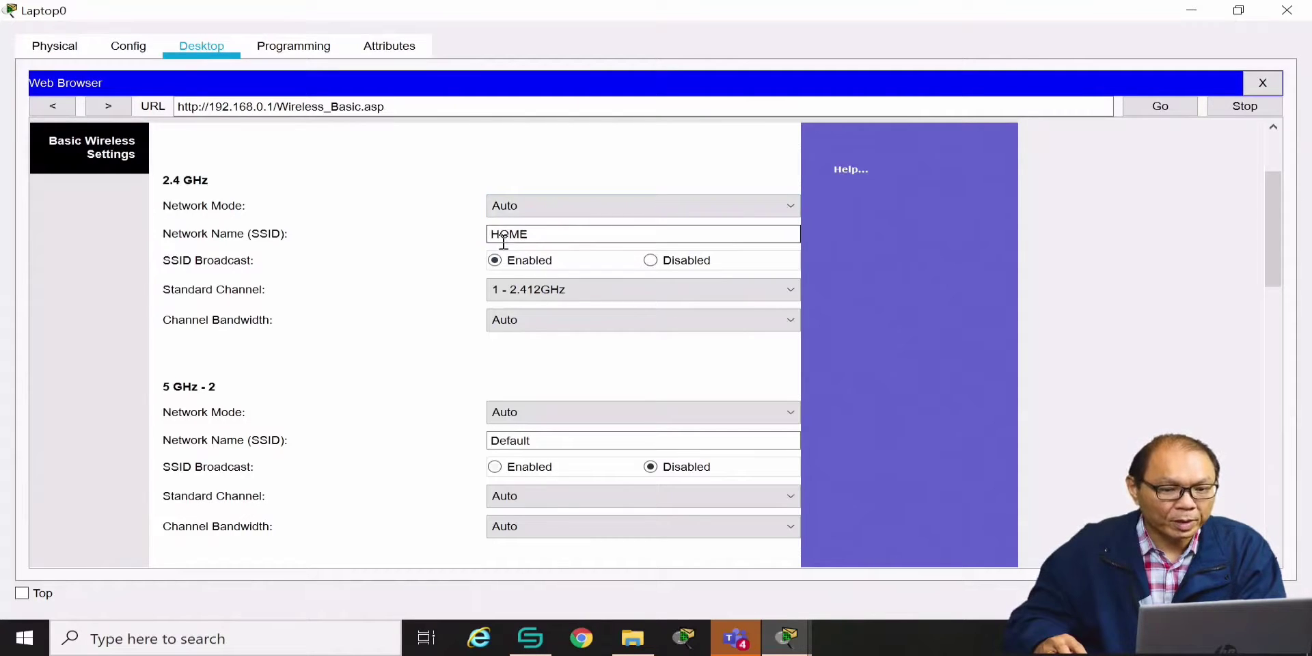
# Disable 2.4 GHz SSID broadcast, keep channel 1, and save the basic wireless settings
pyautogui.click(651, 264)
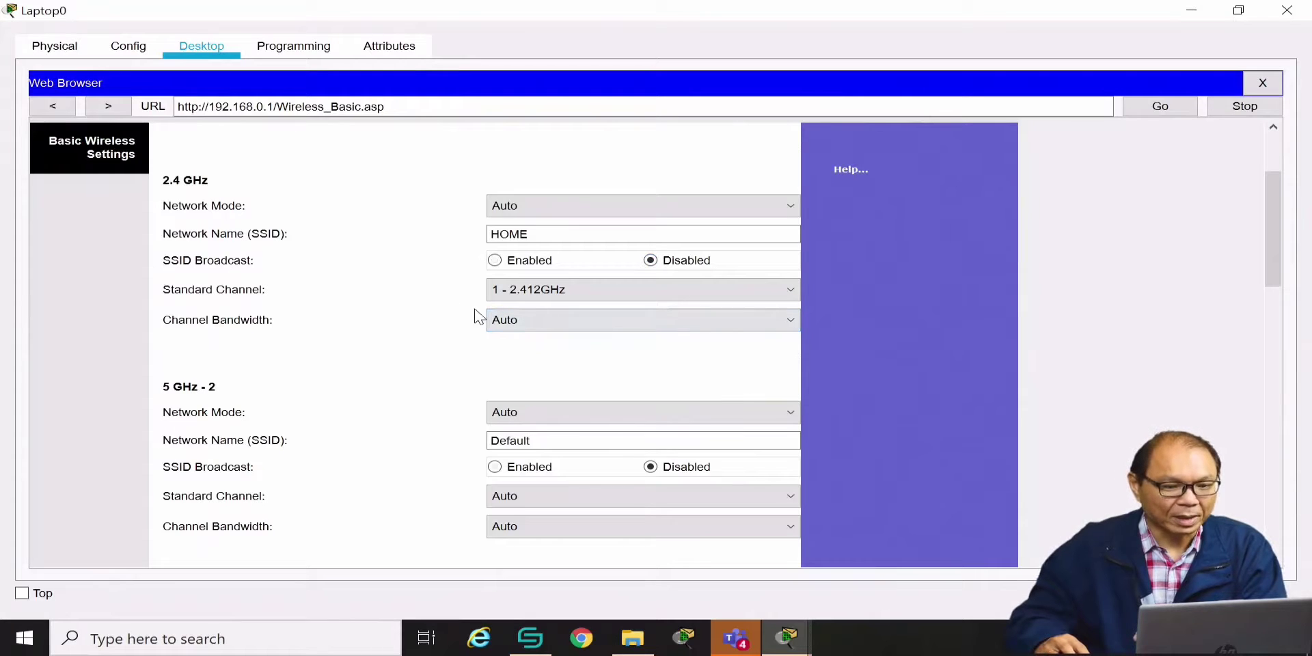
pyautogui.click(788, 290)
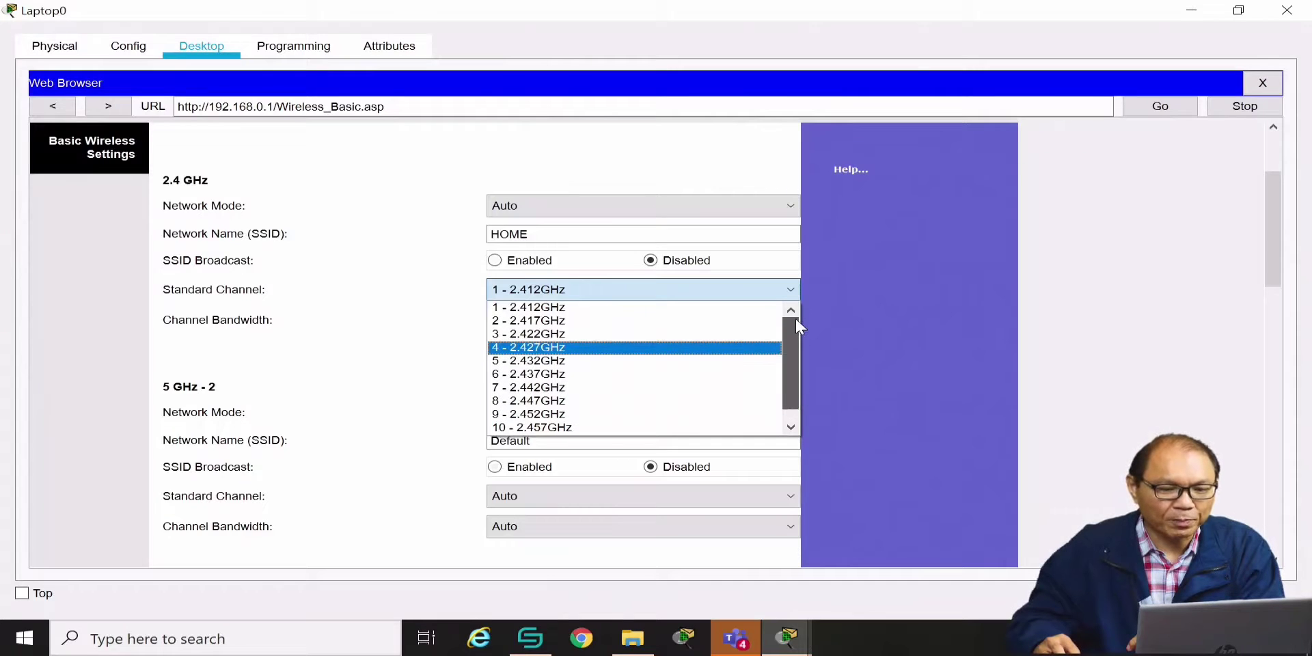
pyautogui.moveTo(795, 351); pyautogui.dragTo(791, 423)
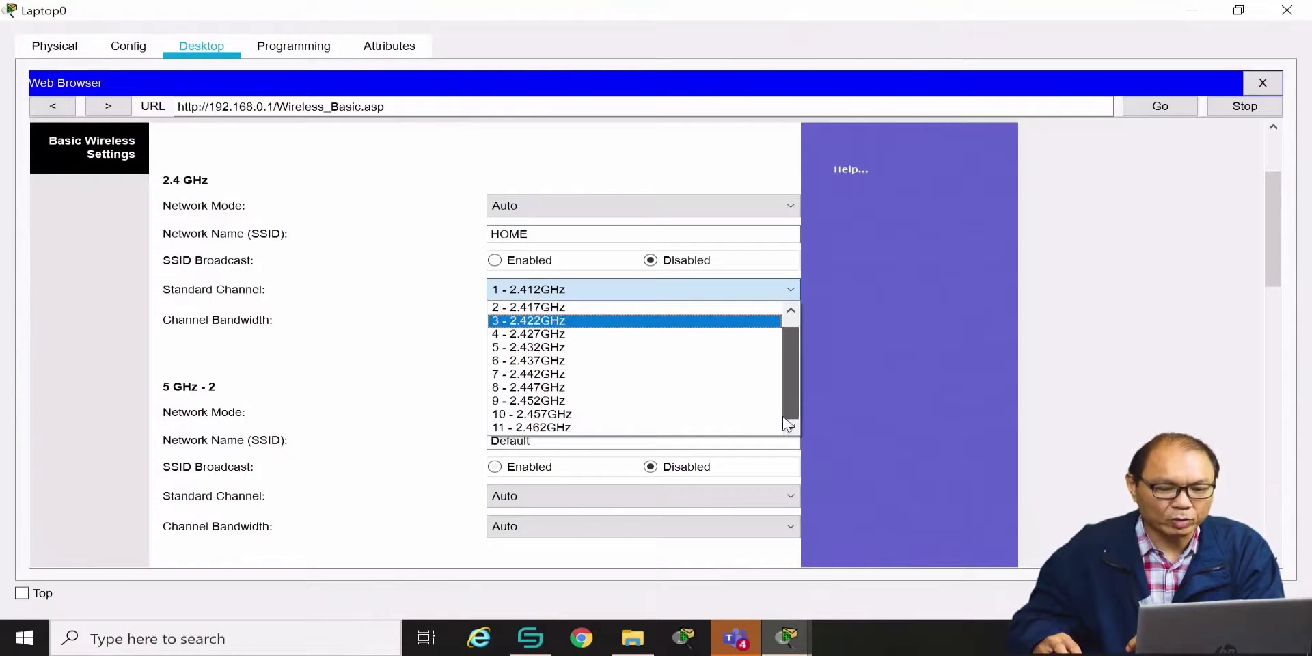
pyautogui.click(365, 320)
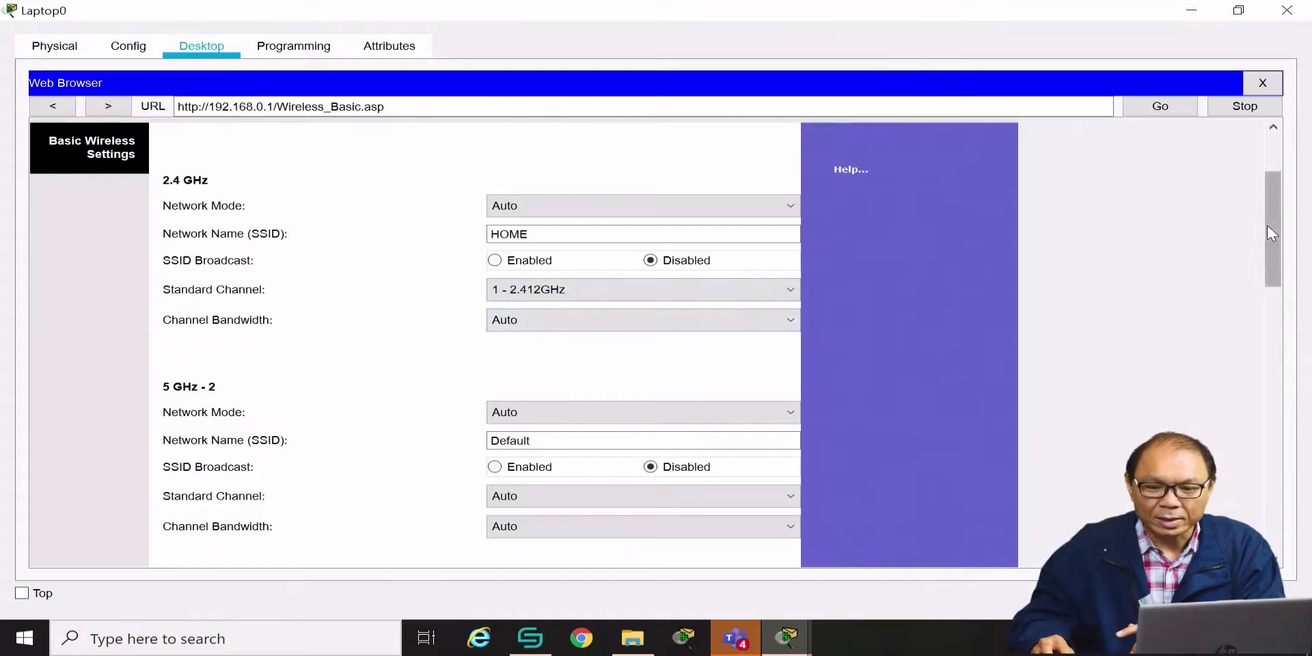
pyautogui.moveTo(1267, 225); pyautogui.dragTo(1250, 521)
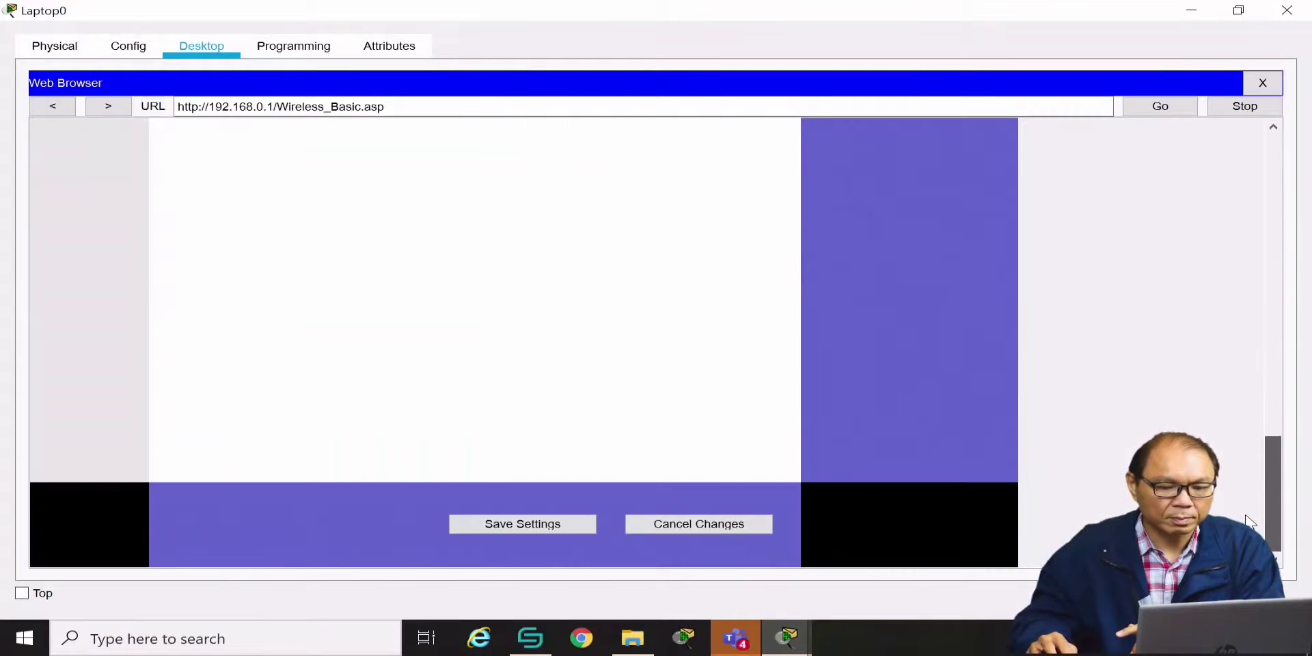
pyautogui.click(545, 526)
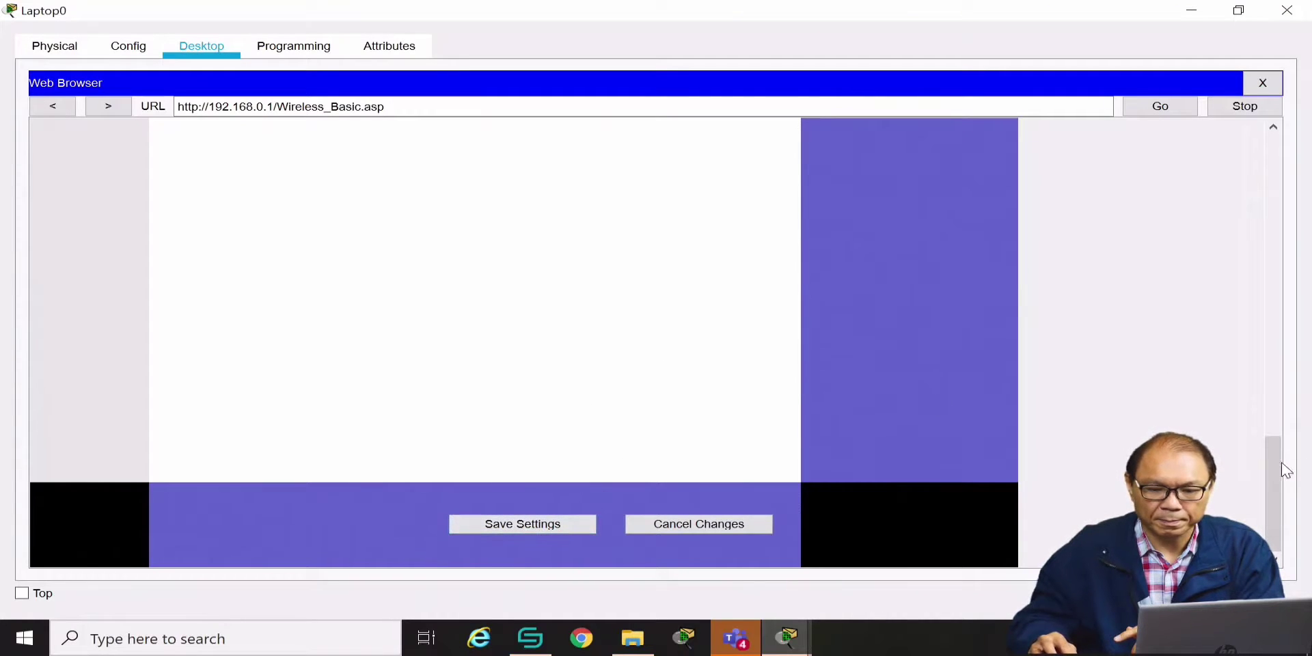
pyautogui.moveTo(1285, 470); pyautogui.dragTo(1278, 164)
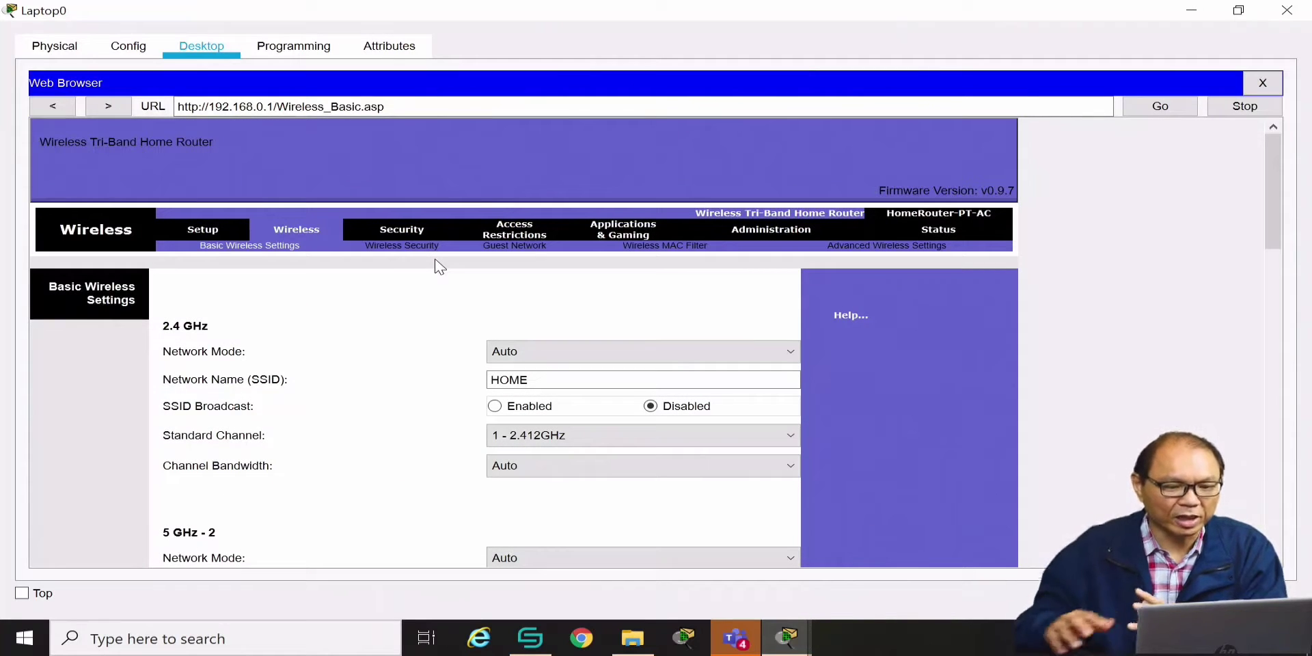
# Set 2.4 GHz Wireless Security to WPA2 Personal and type a seven-character passphrase
pyautogui.click(402, 246)
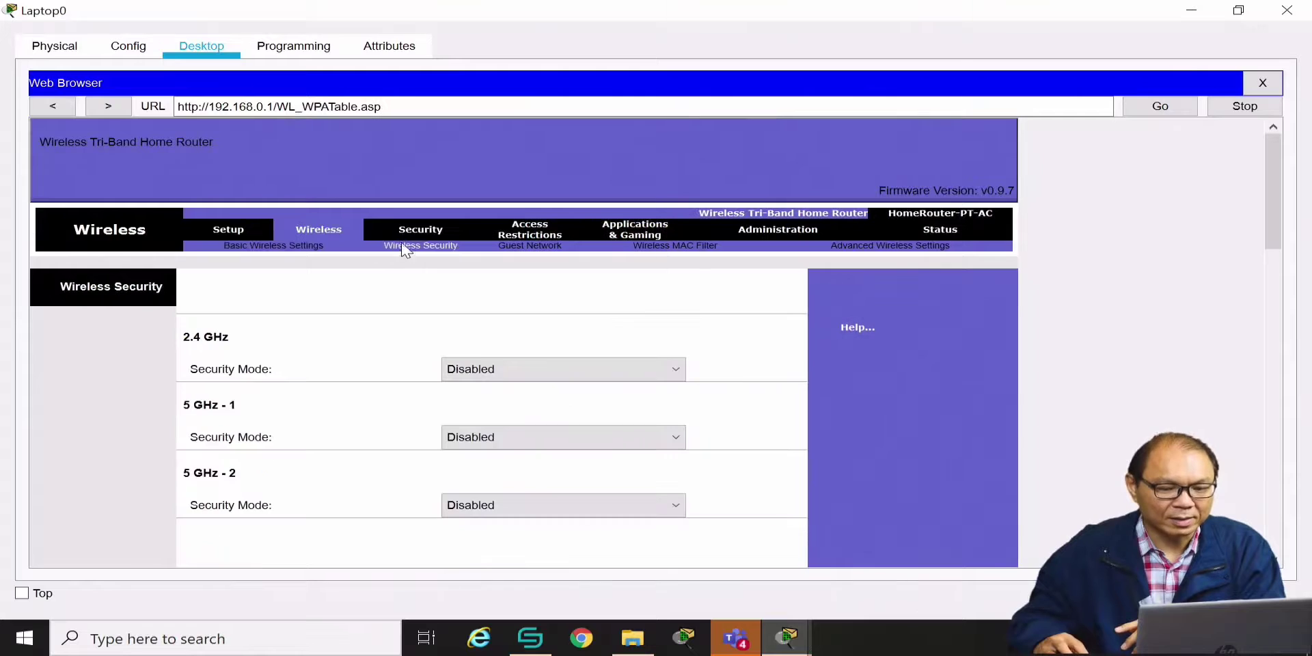
pyautogui.scroll(-2, 492, 313)
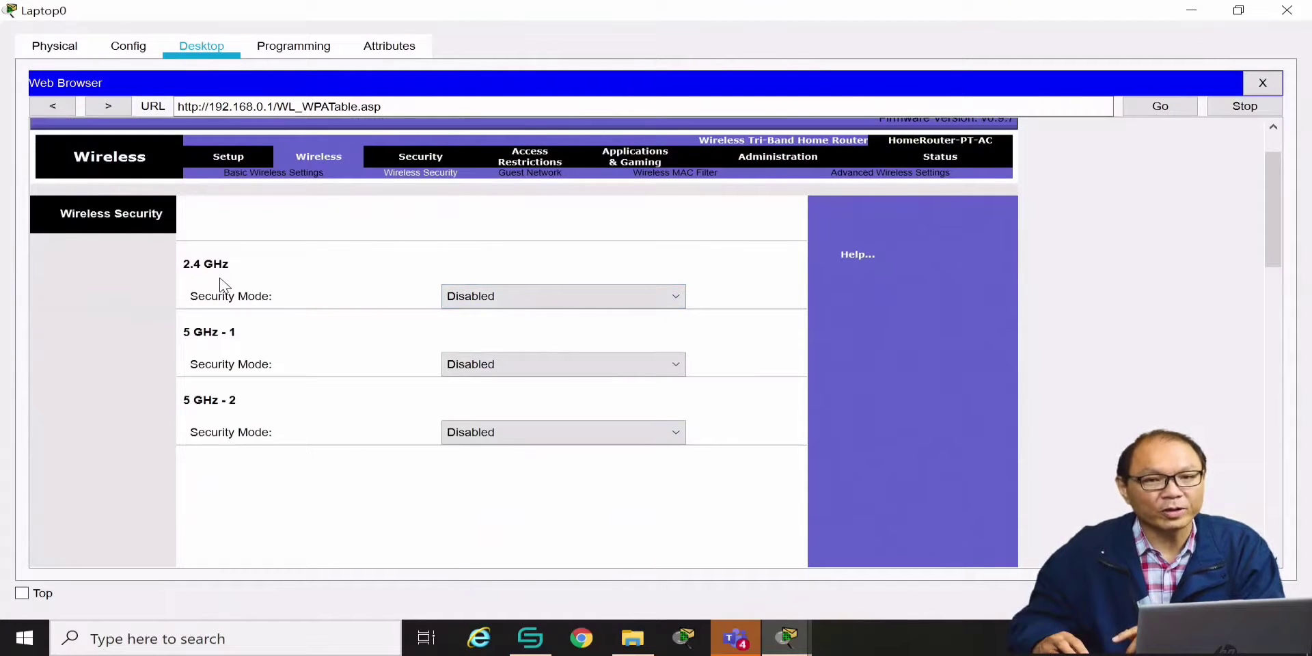
pyautogui.click(680, 295)
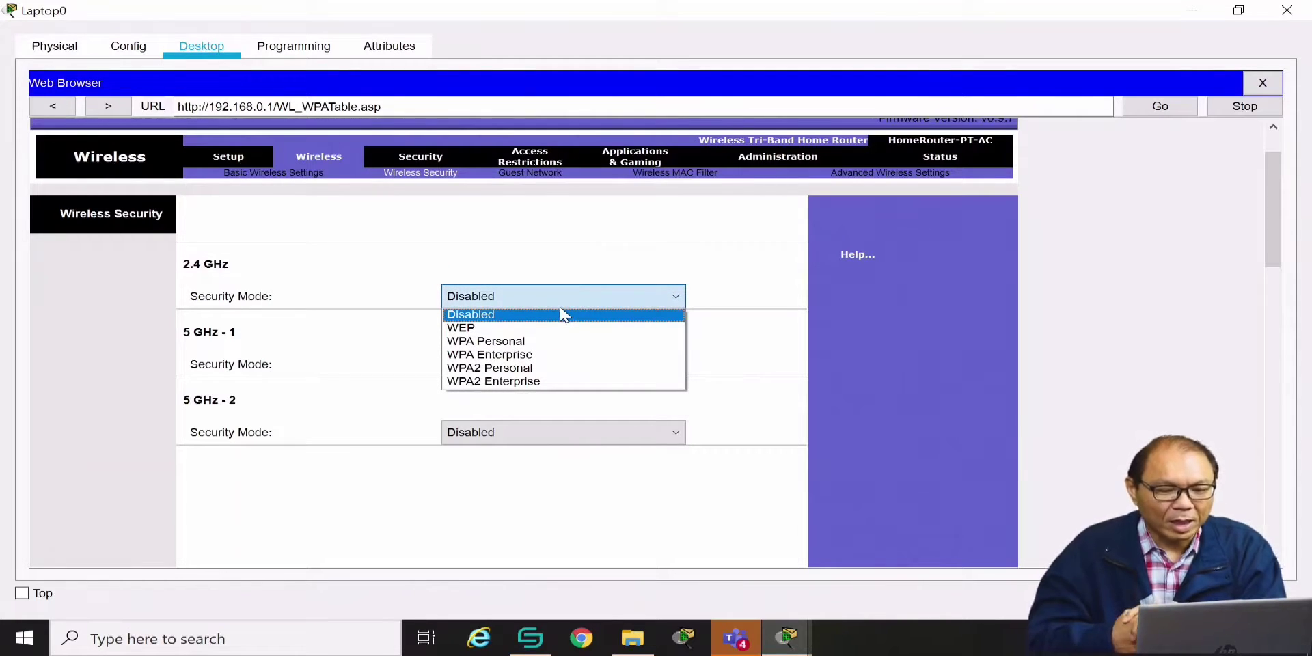
pyautogui.click(480, 369)
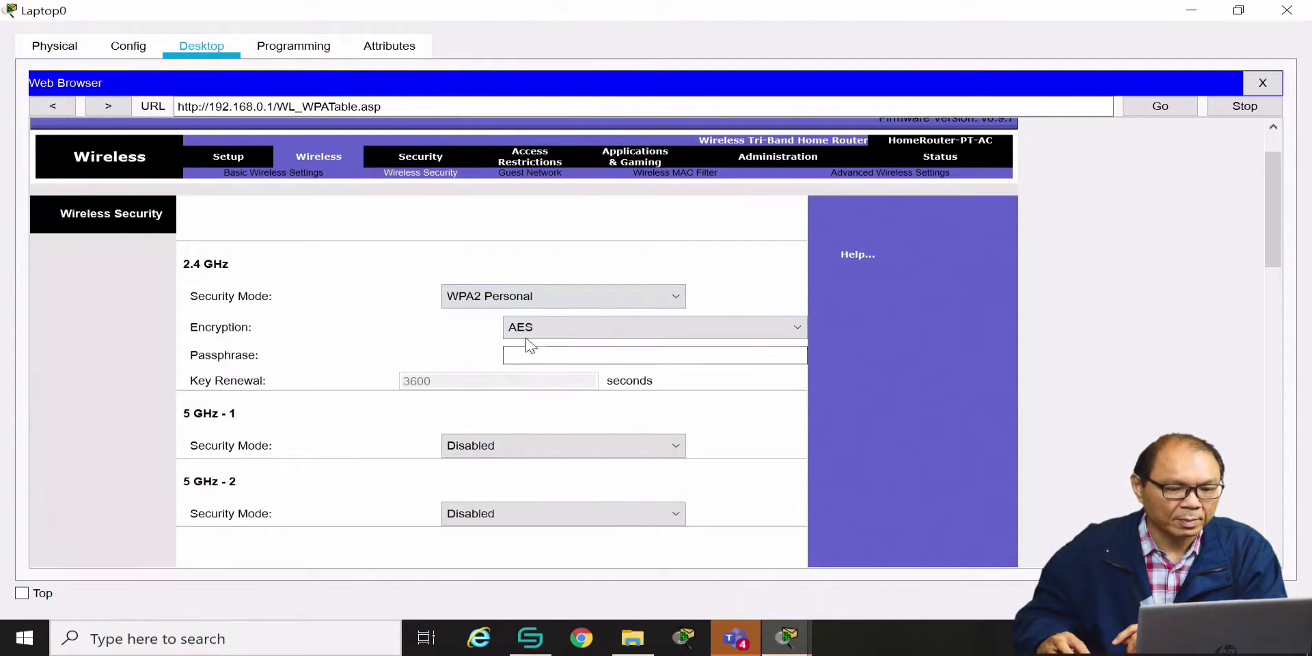
pyautogui.click(574, 355)
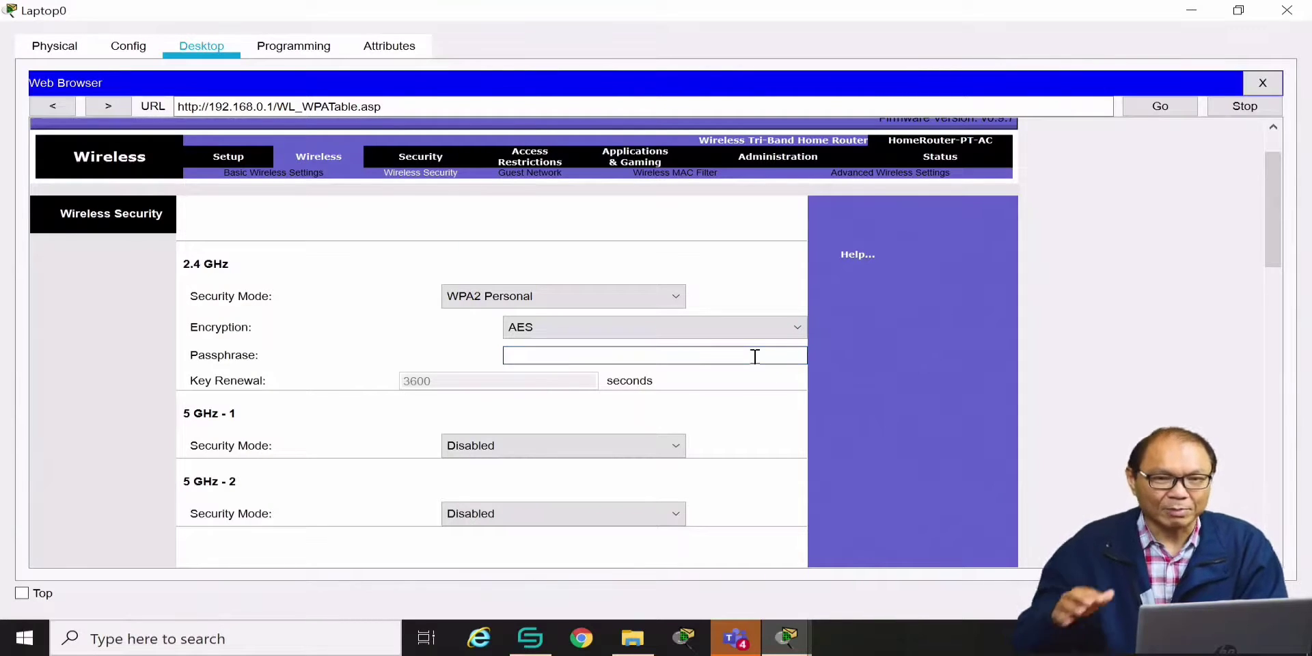
pyautogui.write('TE')
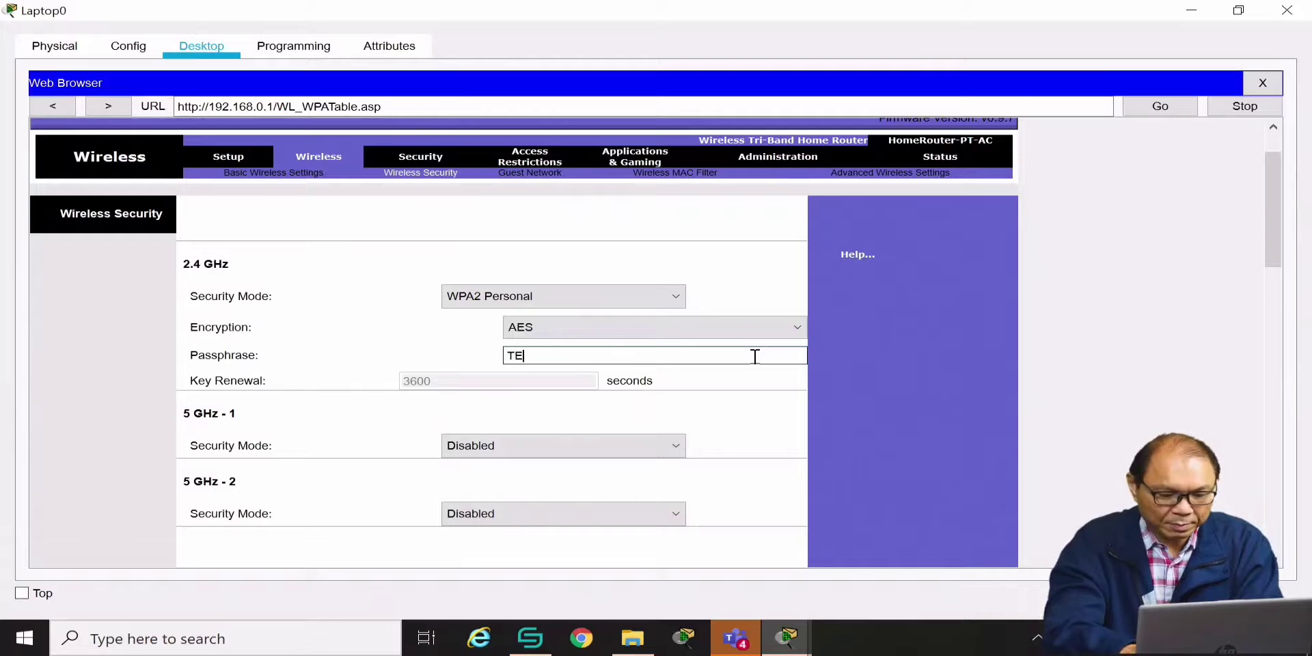
pyautogui.write('ST123')
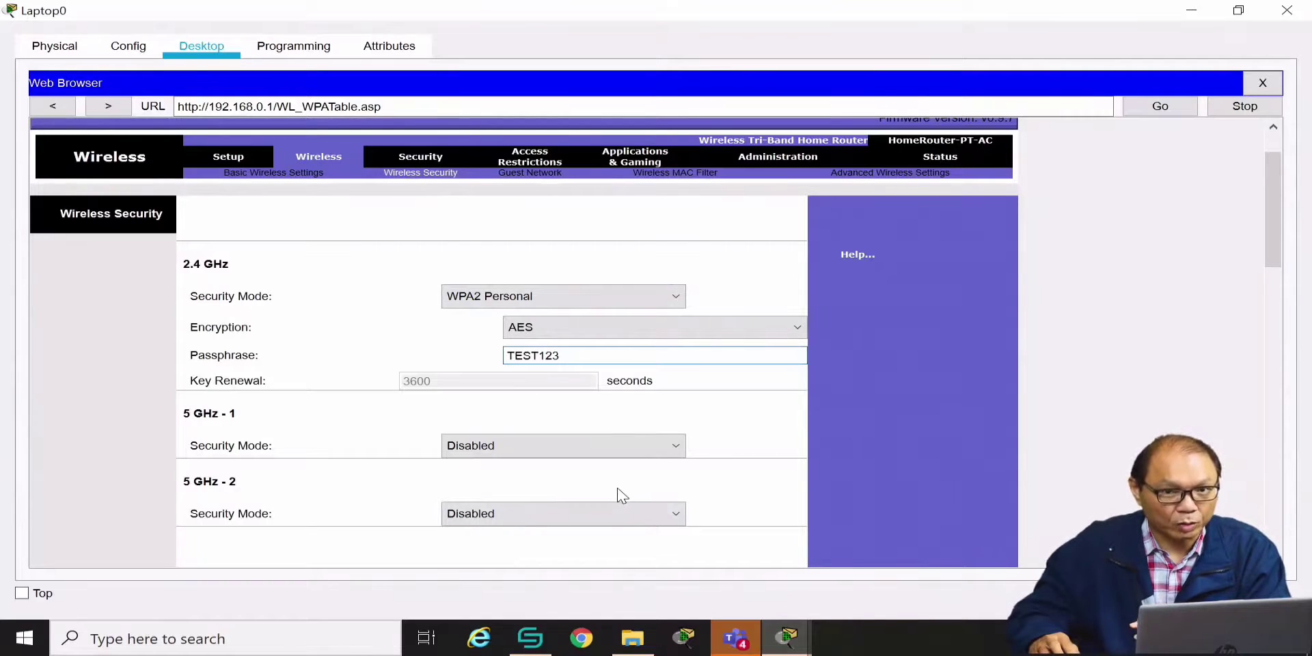
# Try saving the security settings and dismiss the 8–63 character passphrase-length error
pyautogui.scroll(-10, 625, 432)
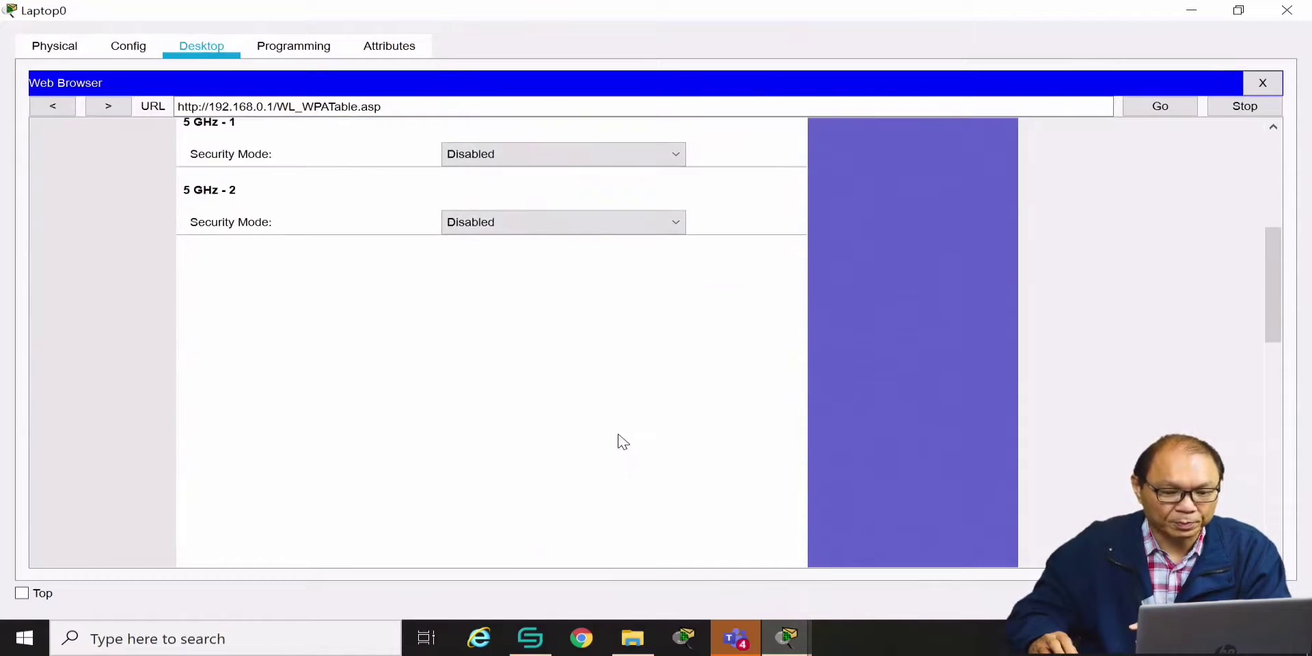
pyautogui.scroll(-2, 619, 451)
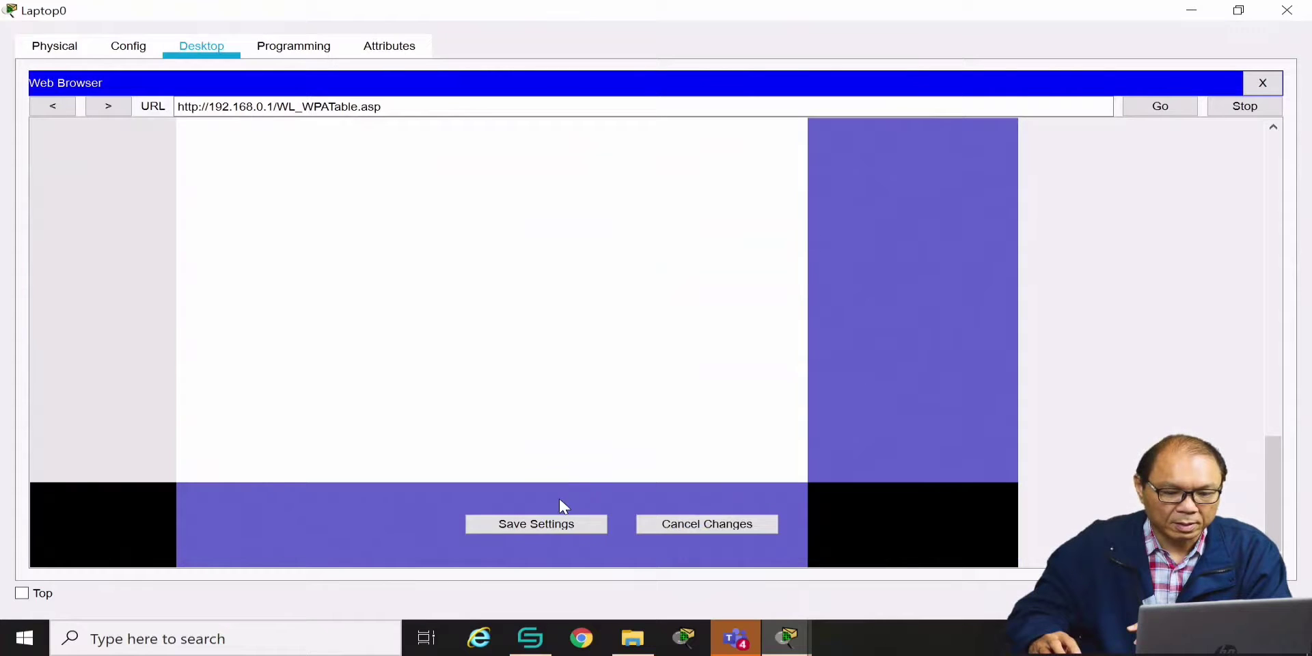
pyautogui.click(526, 528)
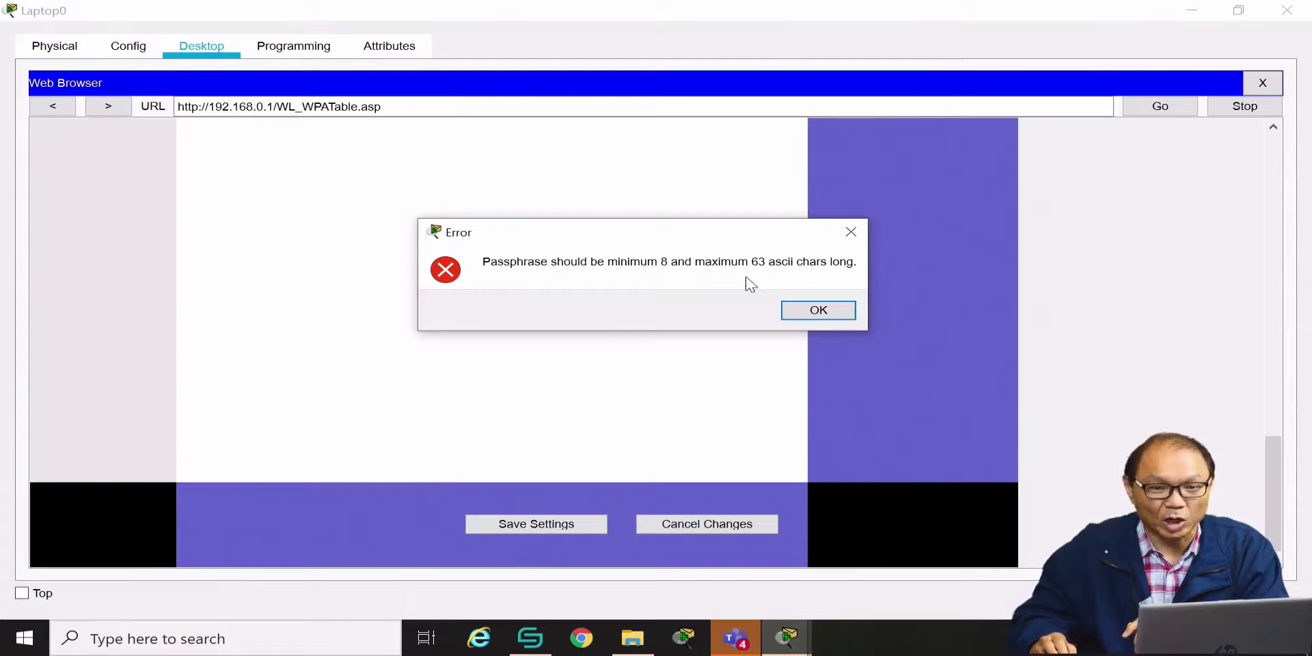
pyautogui.click(818, 310)
pyautogui.scroll(10, 654, 305)
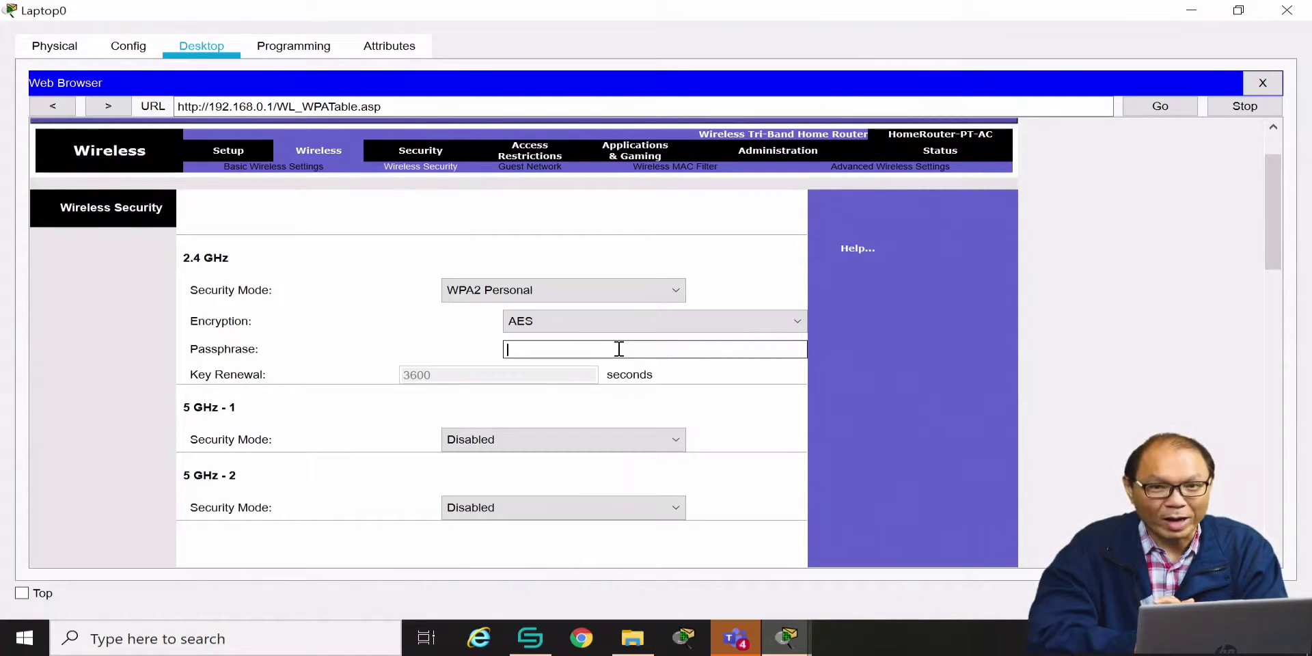
# Enter a new eight-character WPA2 passphrase and save the security settings
pyautogui.write('TE')
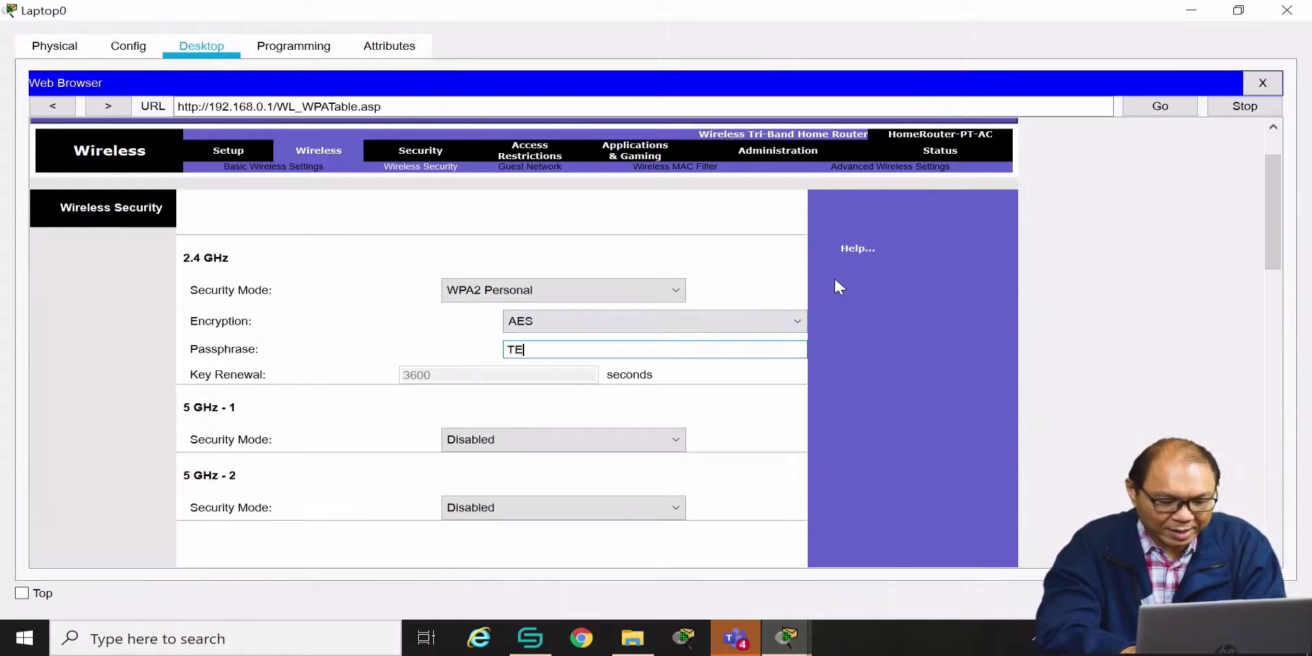
pyautogui.write('ST1234')
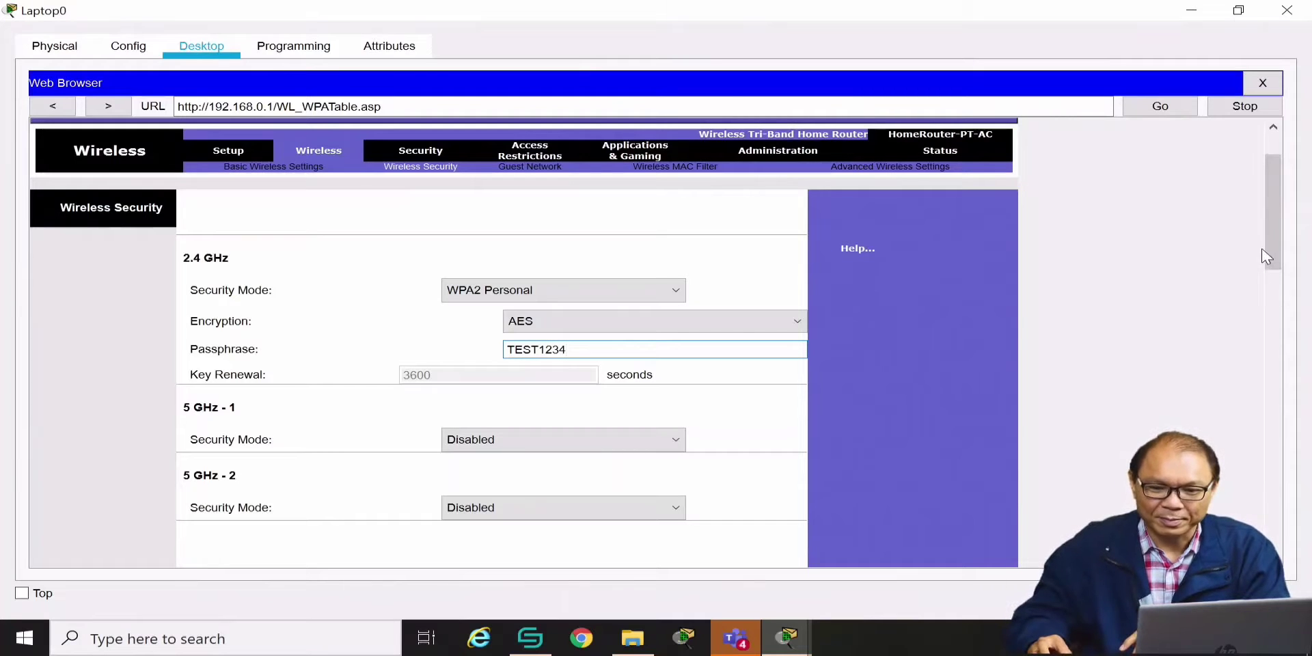
pyautogui.moveTo(1272, 258); pyautogui.dragTo(1293, 417)
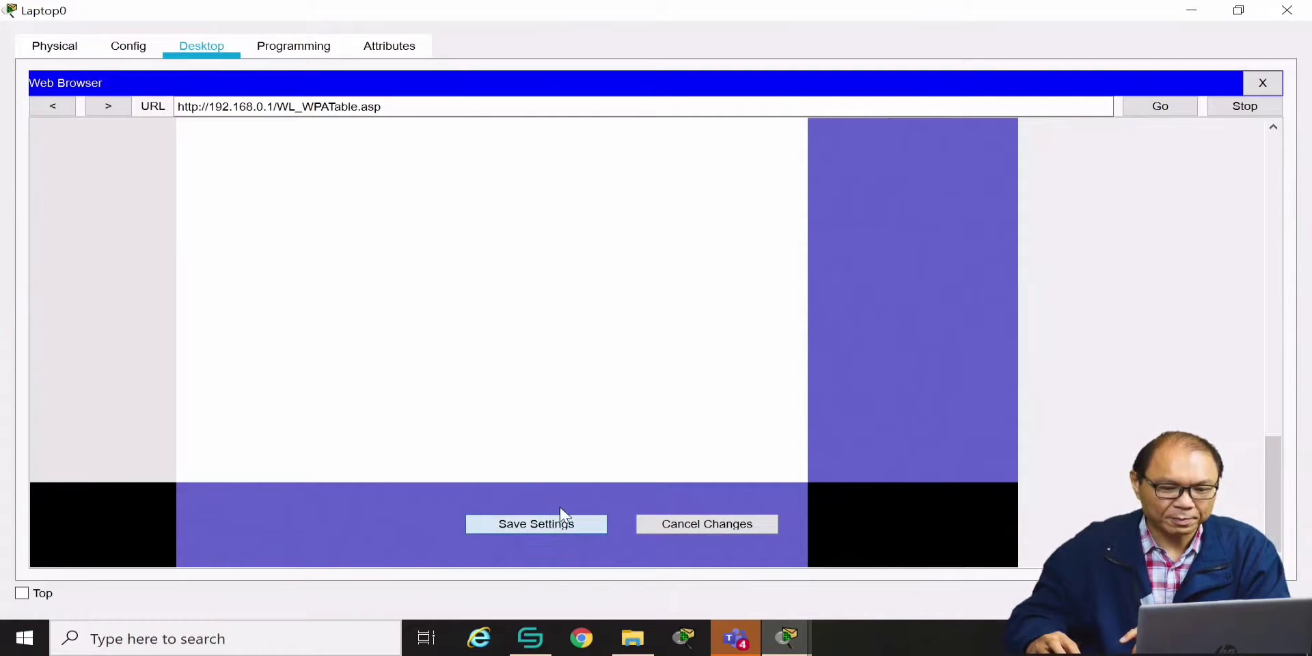
pyautogui.scroll(15, 949, 302)
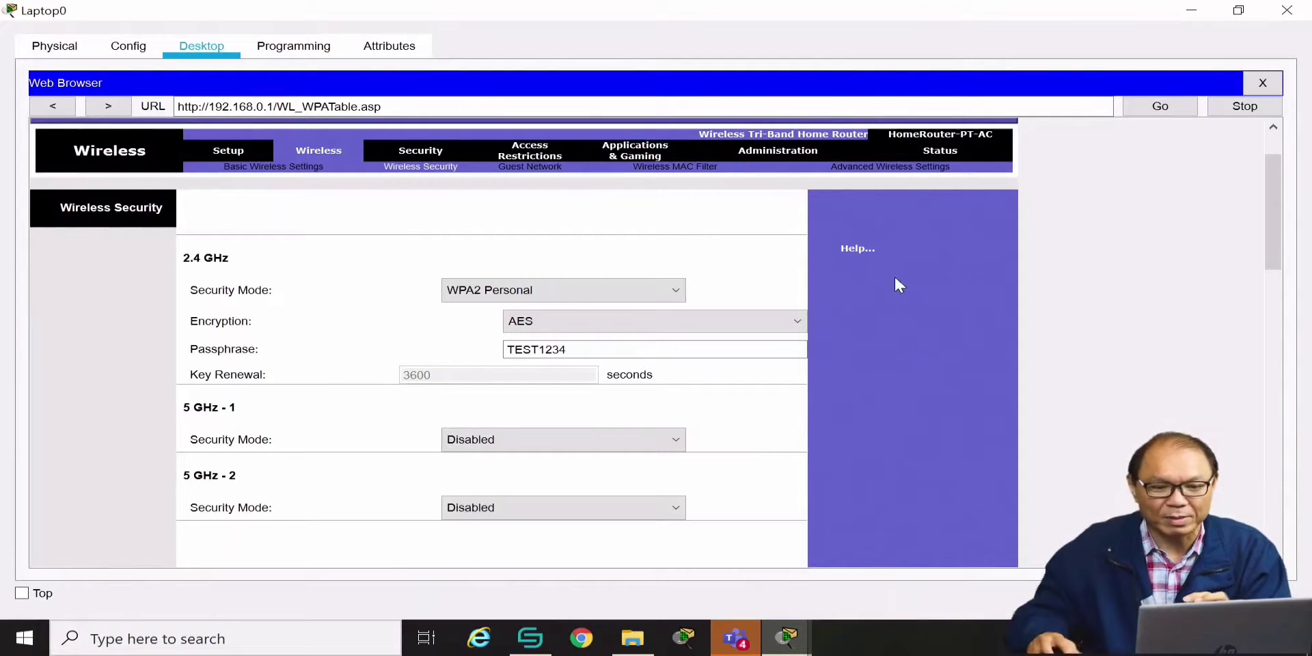
# On Administration > Management, replace and confirm the router password, then save it
pyautogui.click(778, 156)
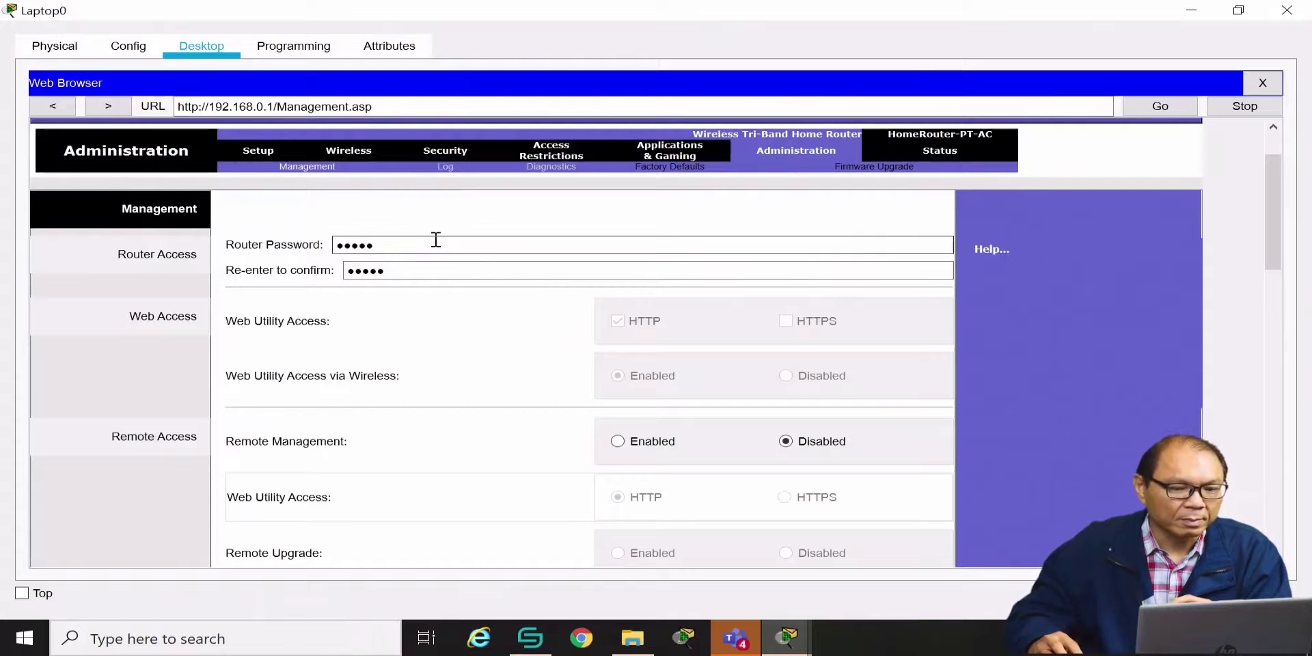
pyautogui.moveTo(434, 243); pyautogui.dragTo(246, 236)
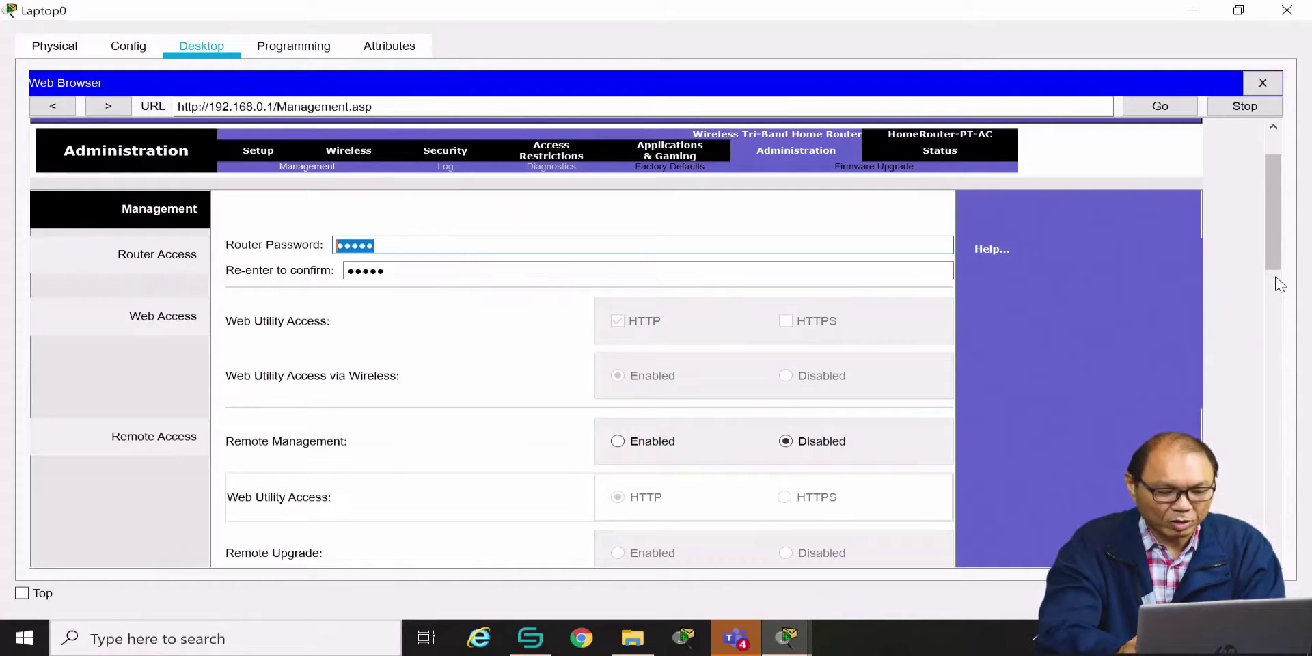
pyautogui.write('•••••••')
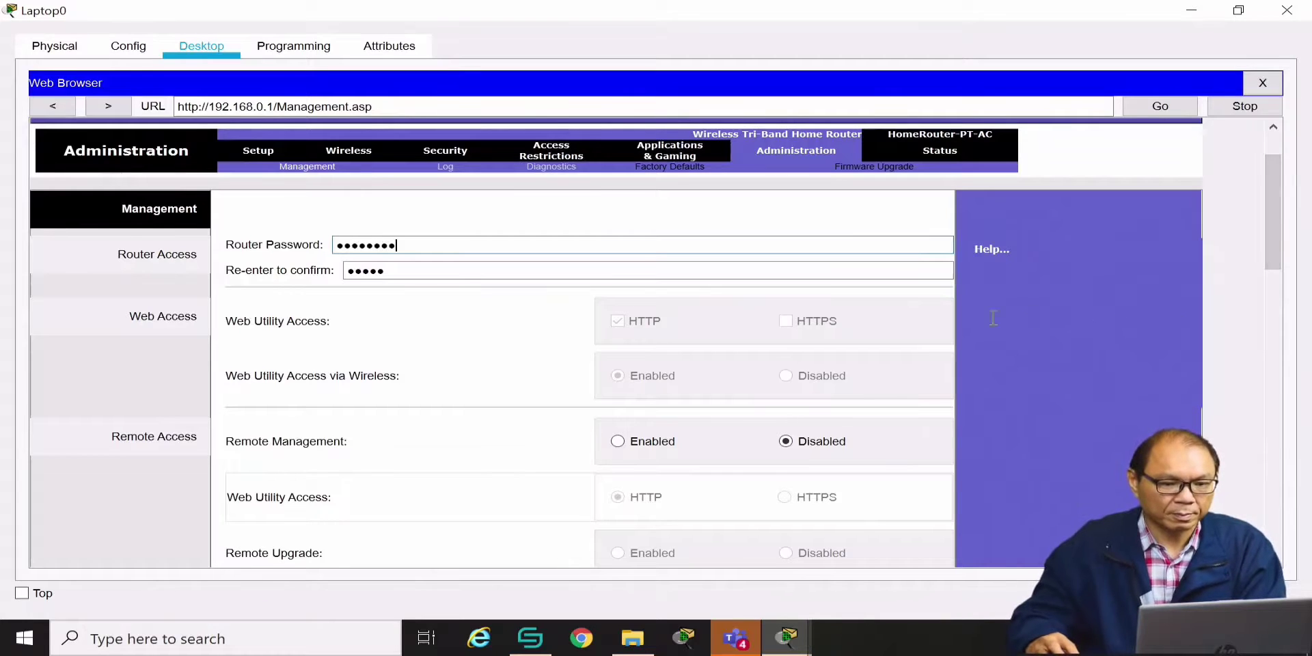
pyautogui.moveTo(383, 268); pyautogui.dragTo(290, 268)
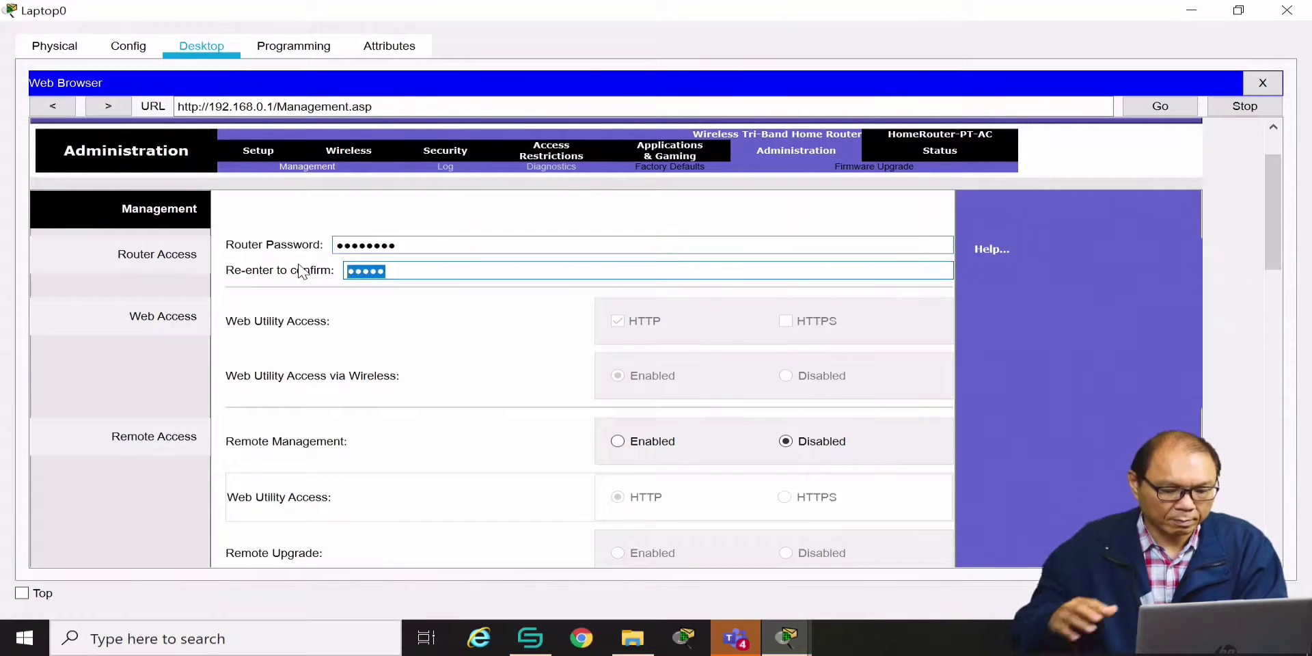
pyautogui.write('•••••')
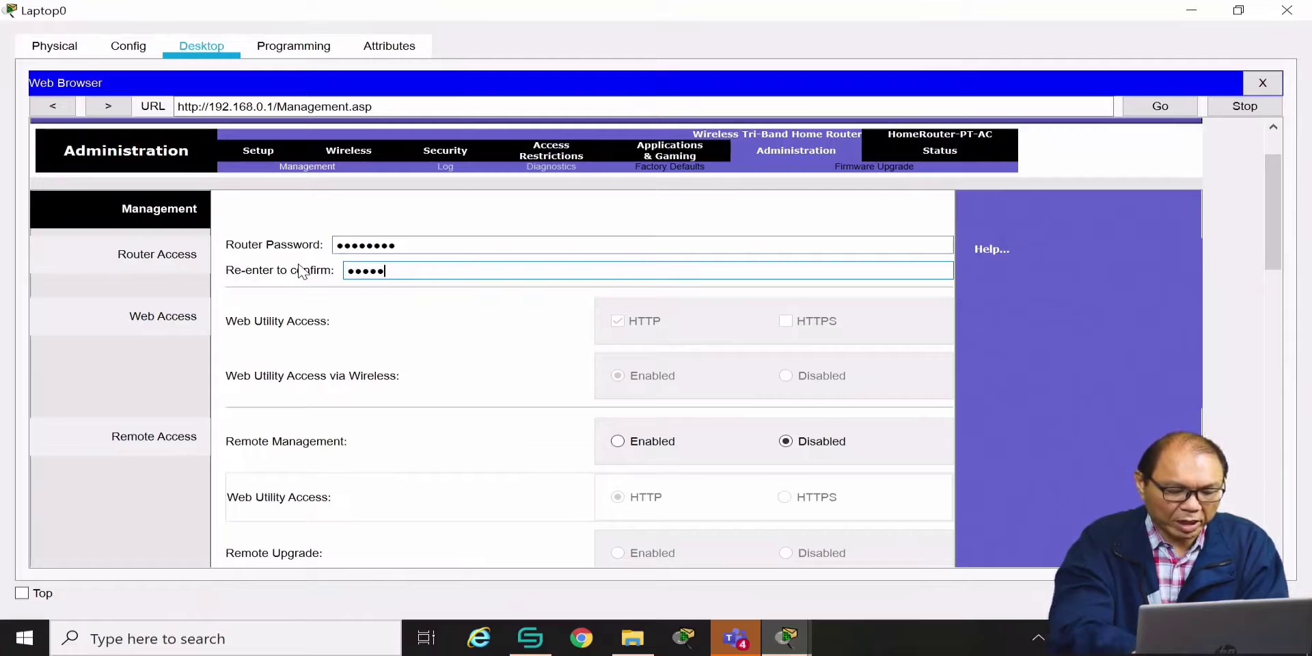
pyautogui.write('•••')
pyautogui.scroll(-6, 438, 349)
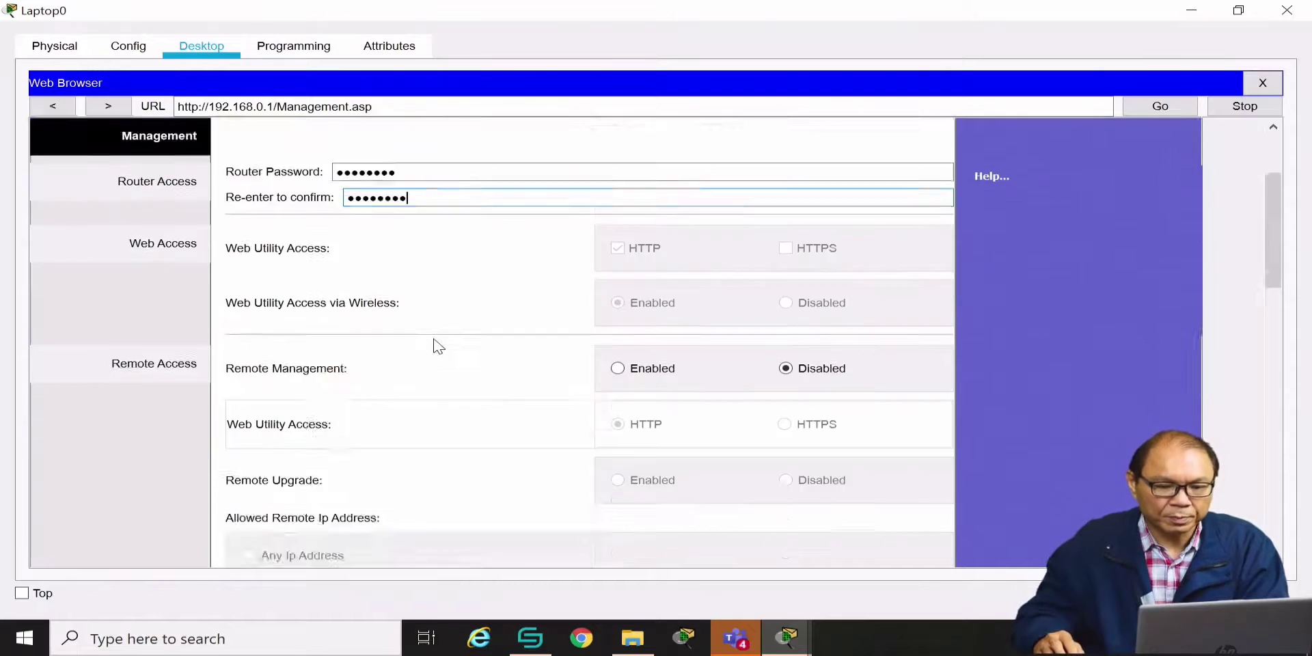
pyautogui.scroll(-10, 468, 360)
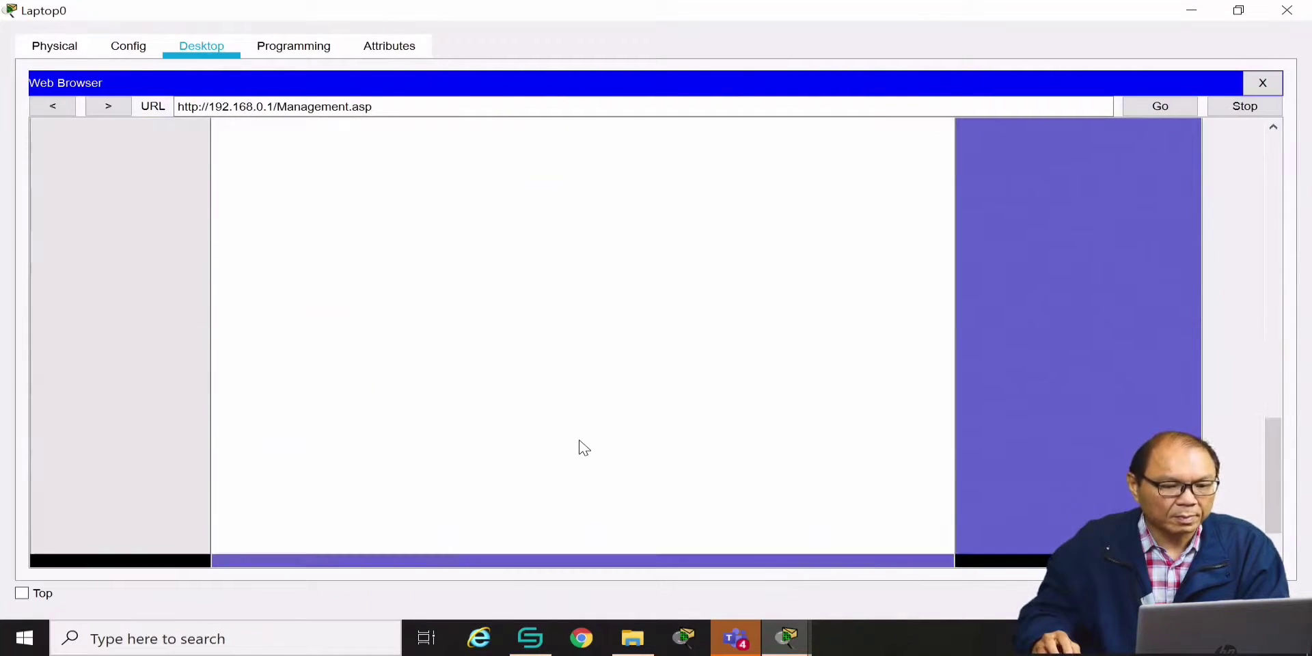
pyautogui.click(655, 532)
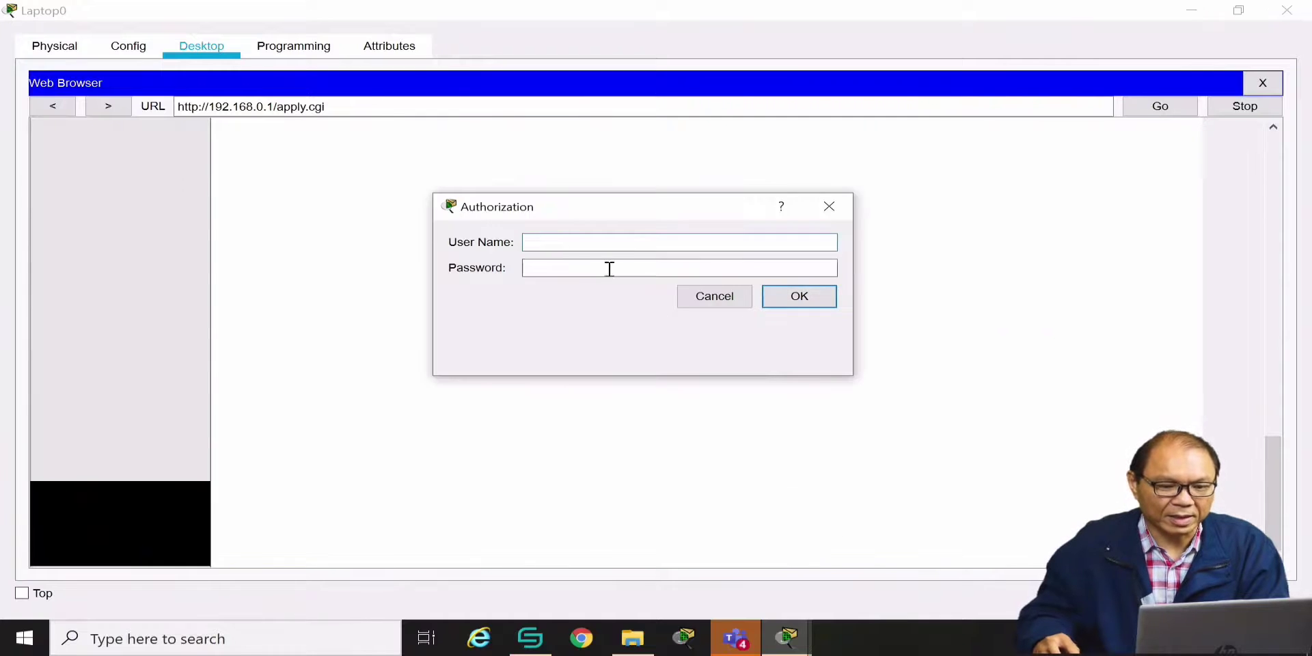
# Re-authenticate with the admin user name and new password, then continue back to the Management page
pyautogui.click(621, 240)
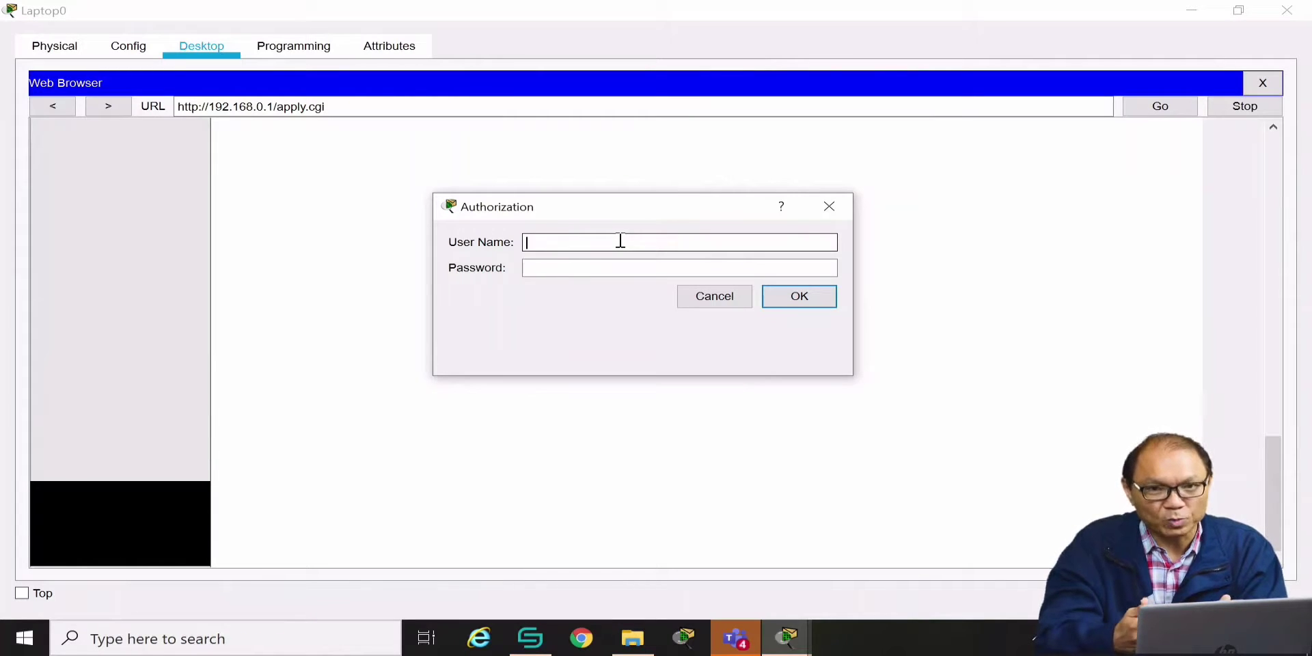
pyautogui.write('admin123')
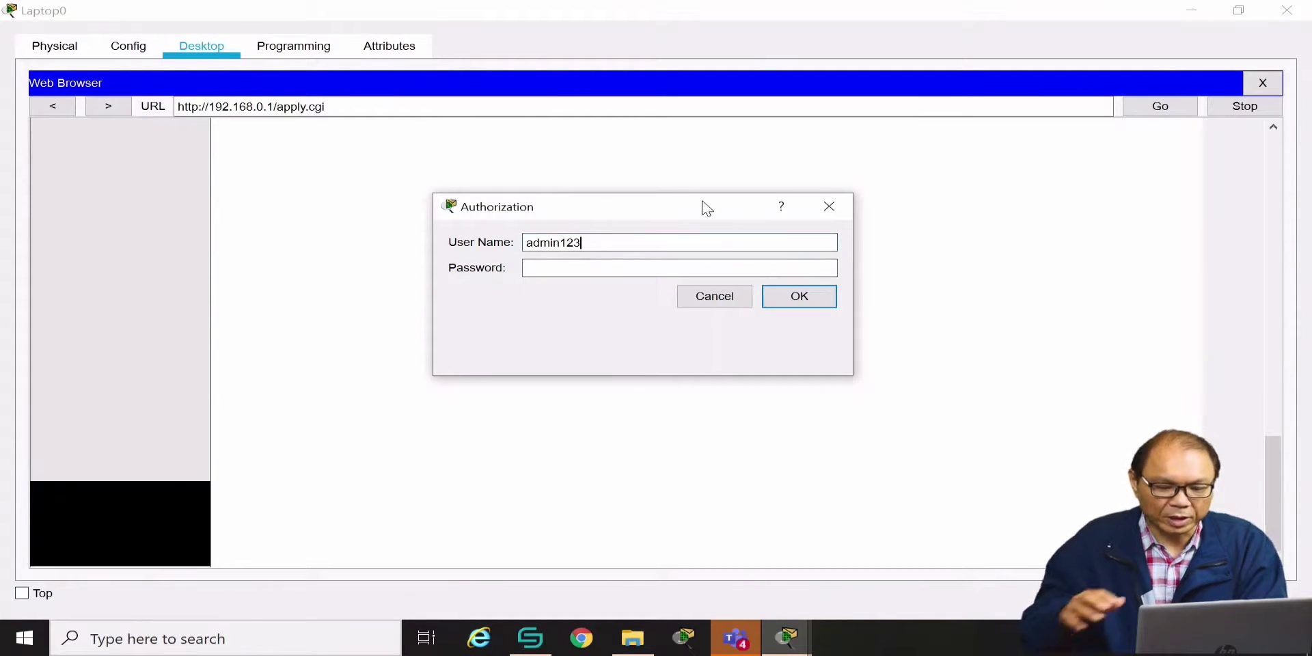
pyautogui.press('BackSpace')
pyautogui.press('BackSpace')
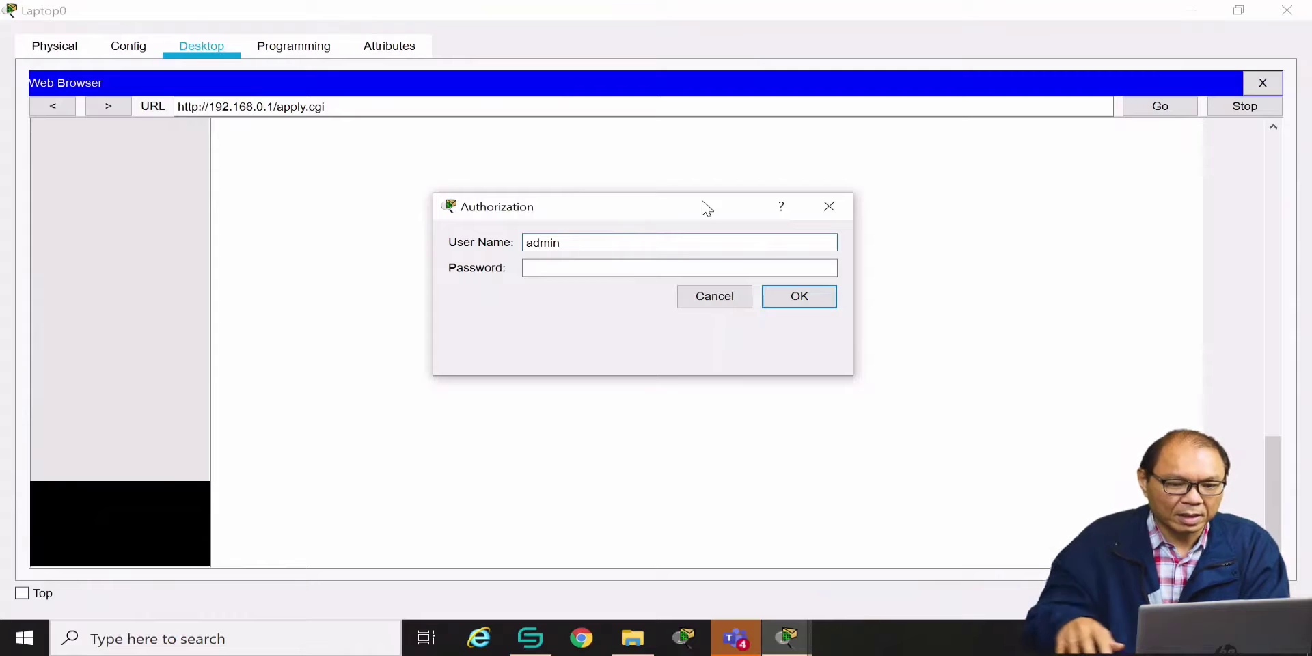
pyautogui.click(602, 268)
pyautogui.write('admi')
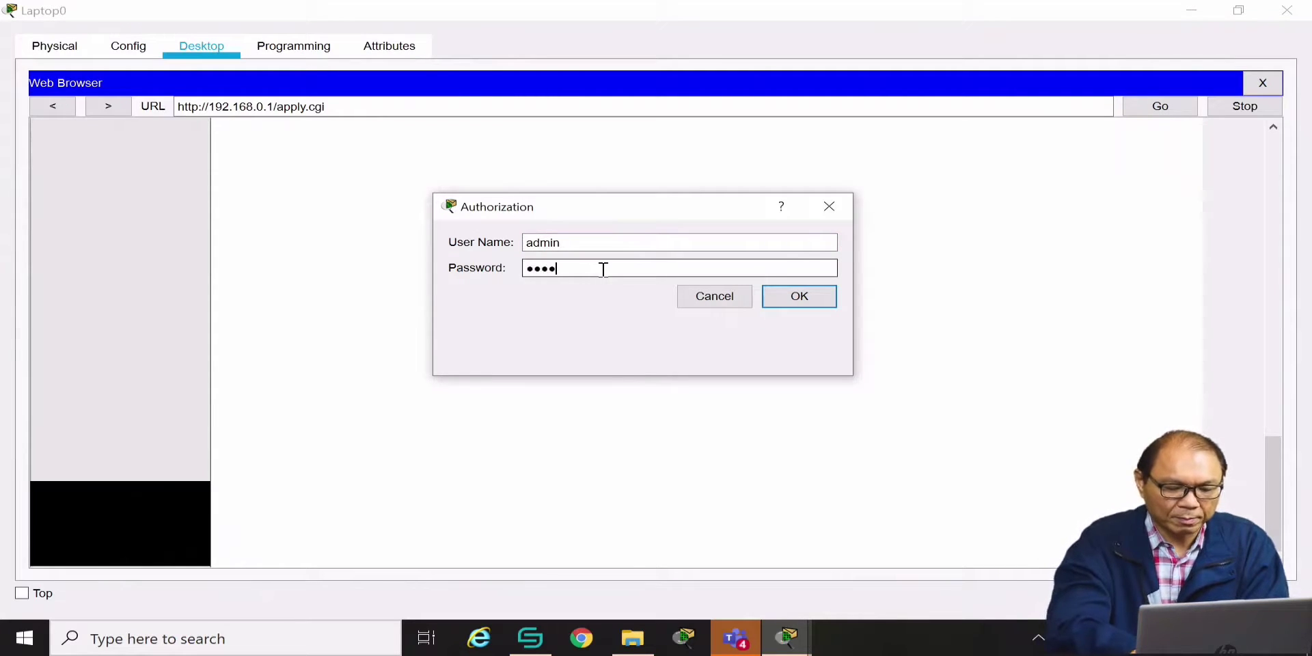
pyautogui.write('n1234')
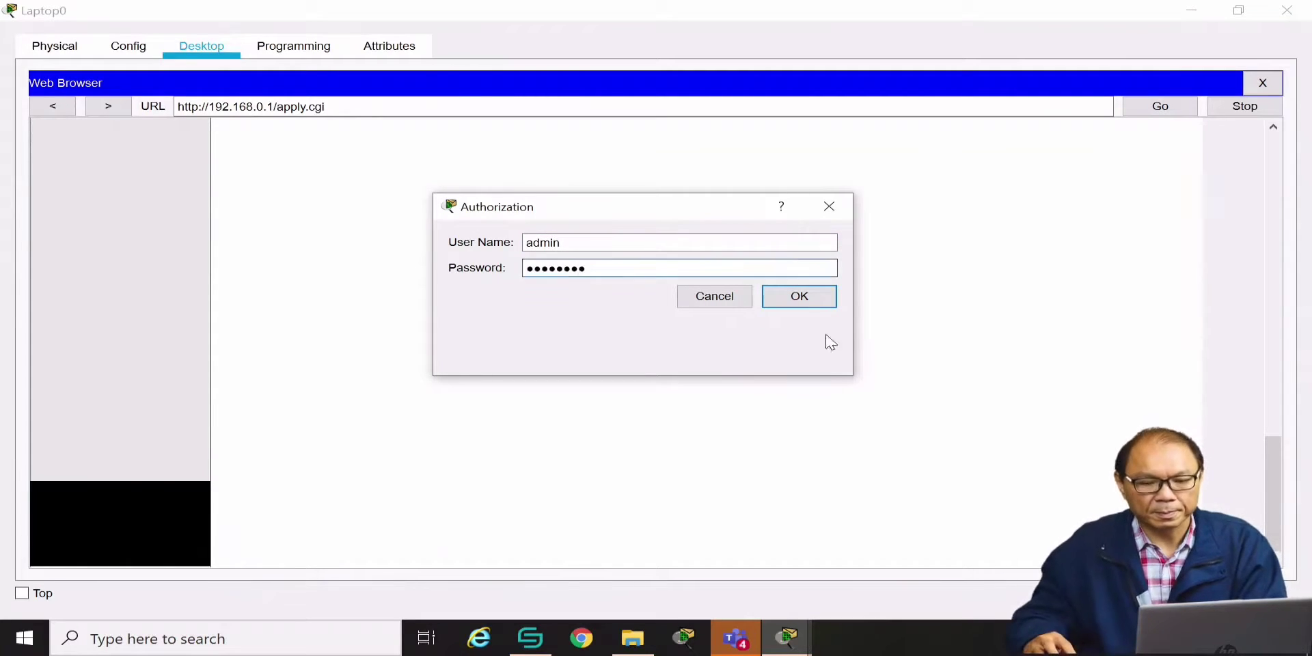
pyautogui.click(793, 296)
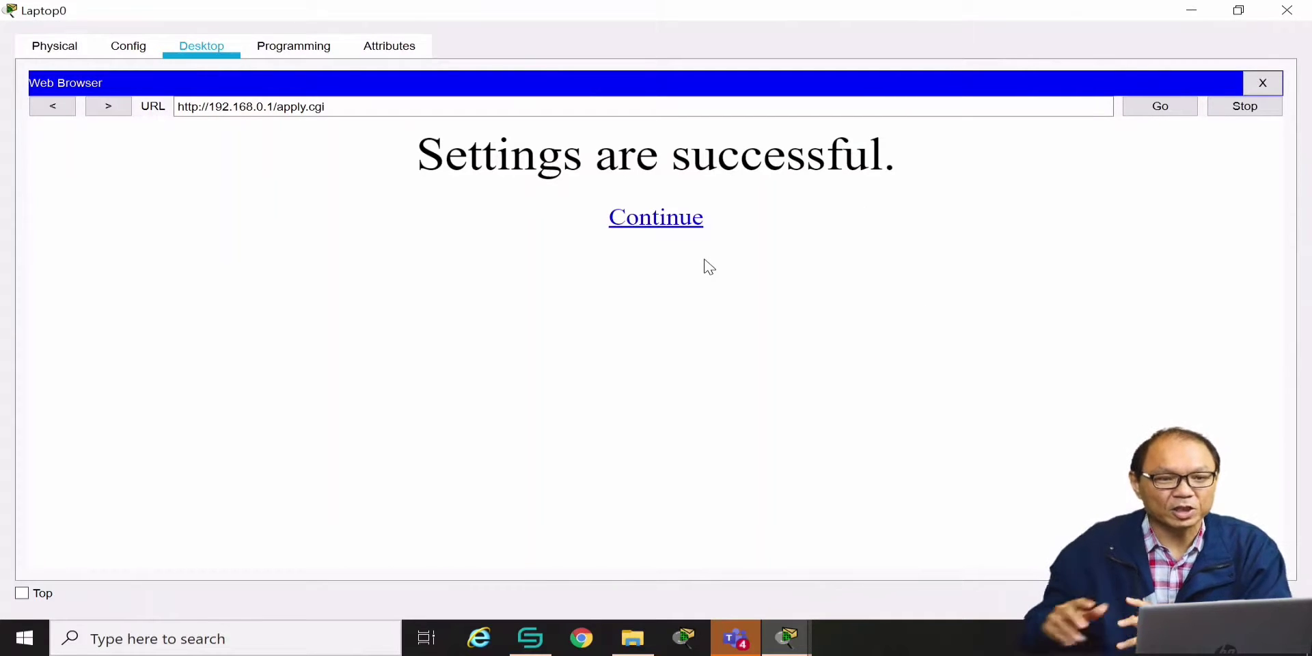
pyautogui.click(643, 225)
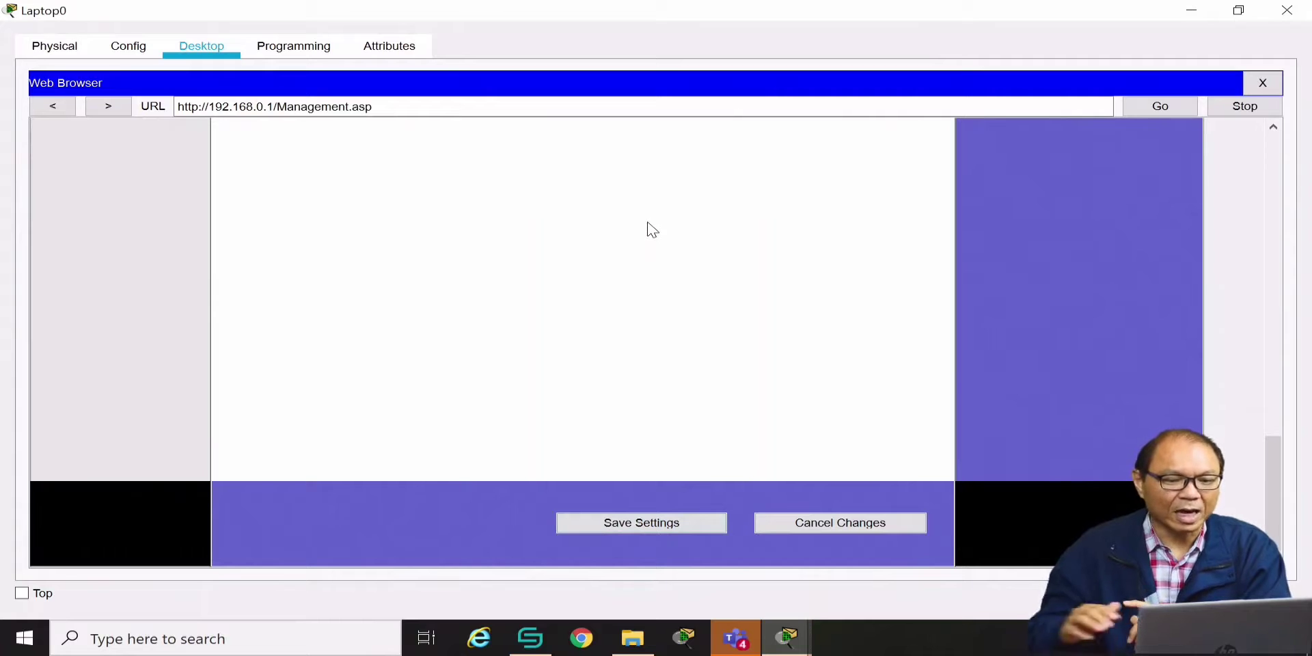
# Check that Basic Wireless Settings show the hidden network name HOME
pyautogui.scroll(10, 610, 287)
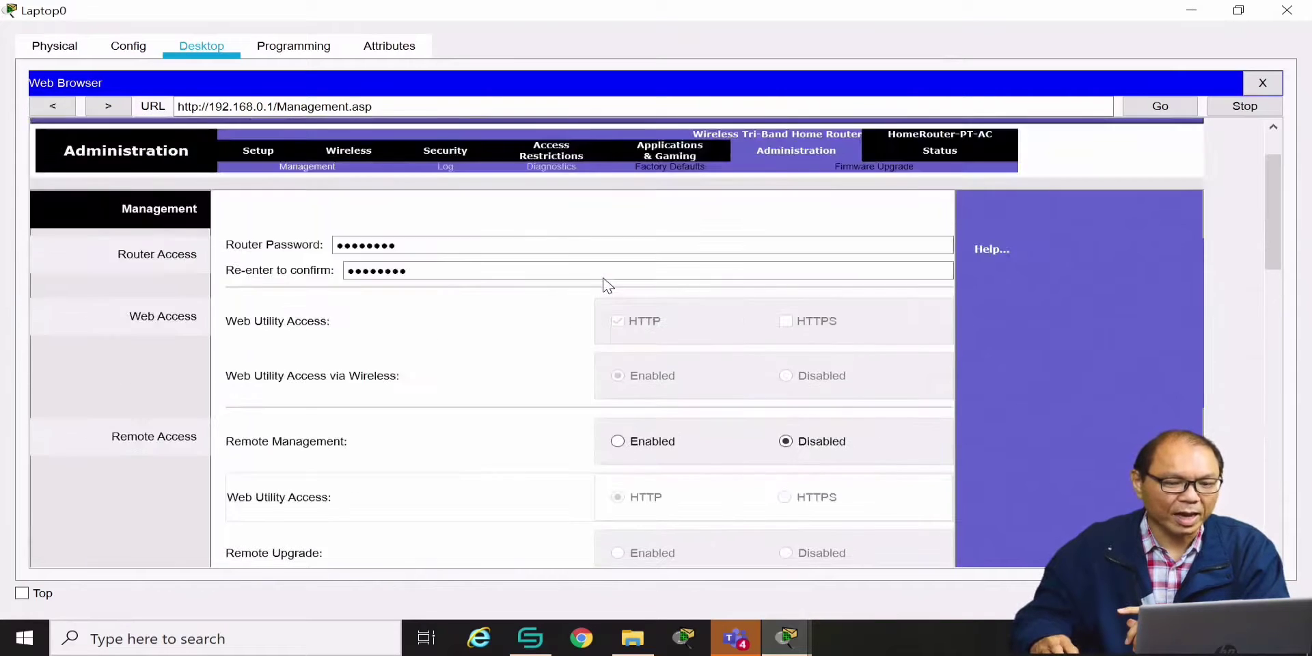
pyautogui.scroll(2, 606, 284)
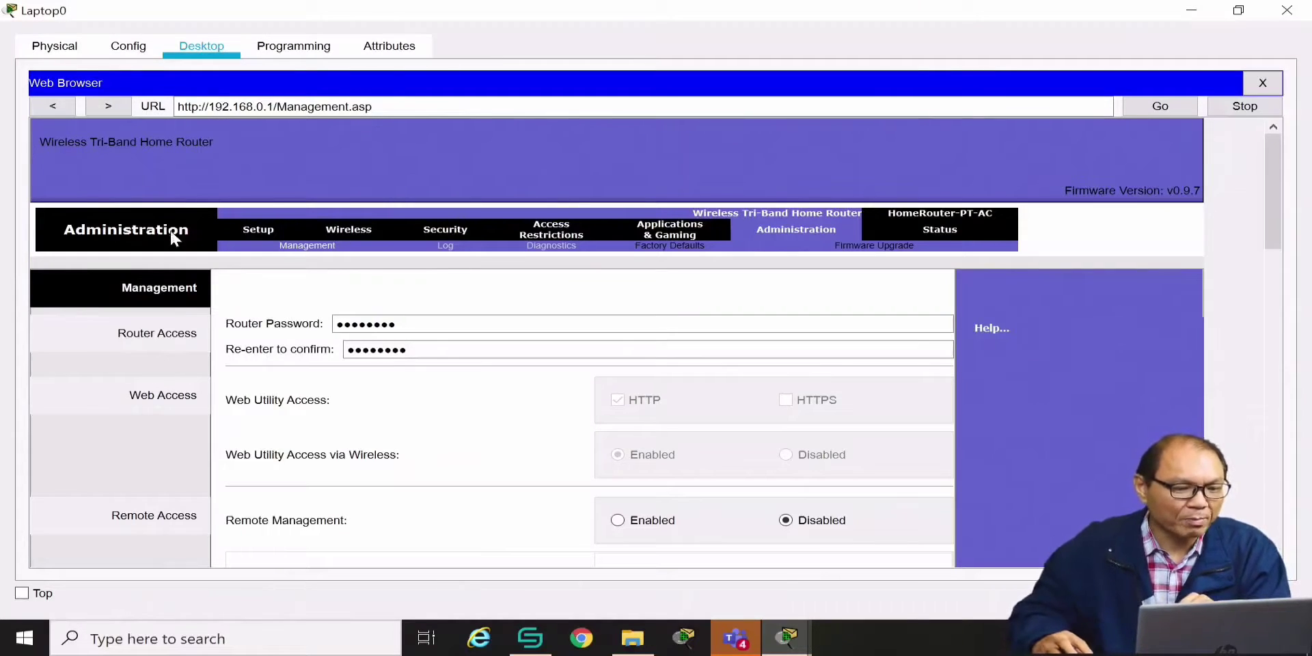
pyautogui.click(345, 232)
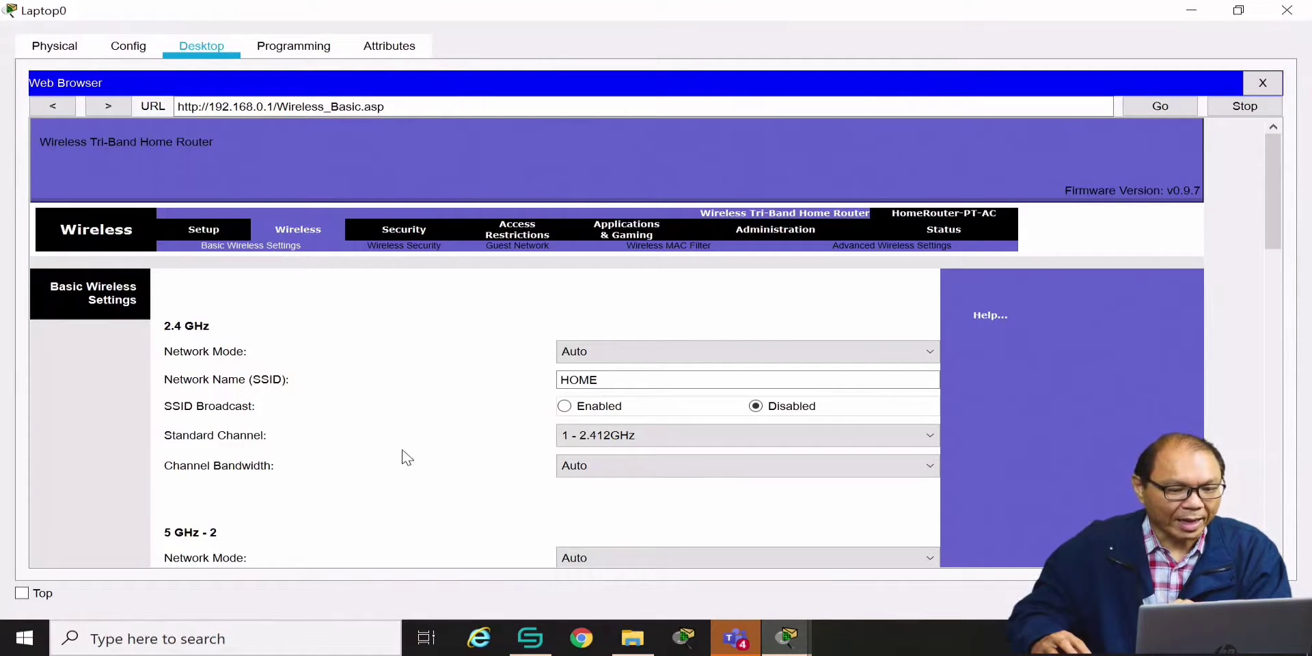
pyautogui.click(576, 382)
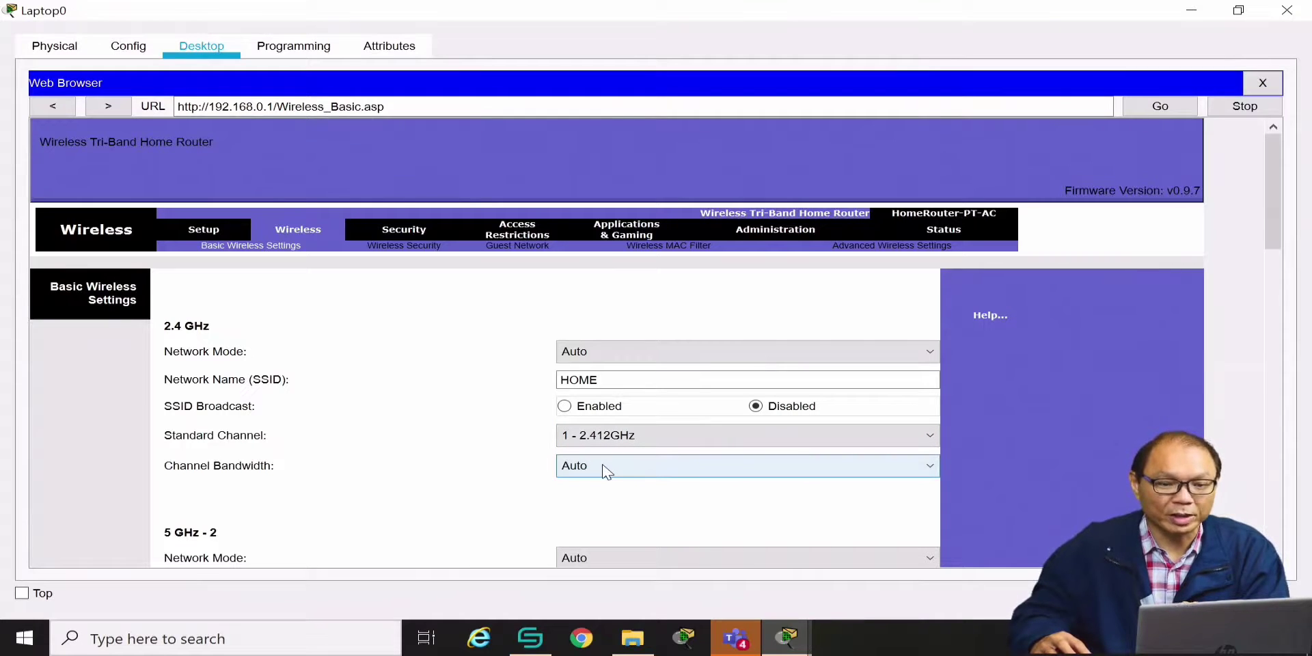
# Save the WPA2 Personal AES security settings and close the browser and Laptop0 window
pyautogui.click(417, 249)
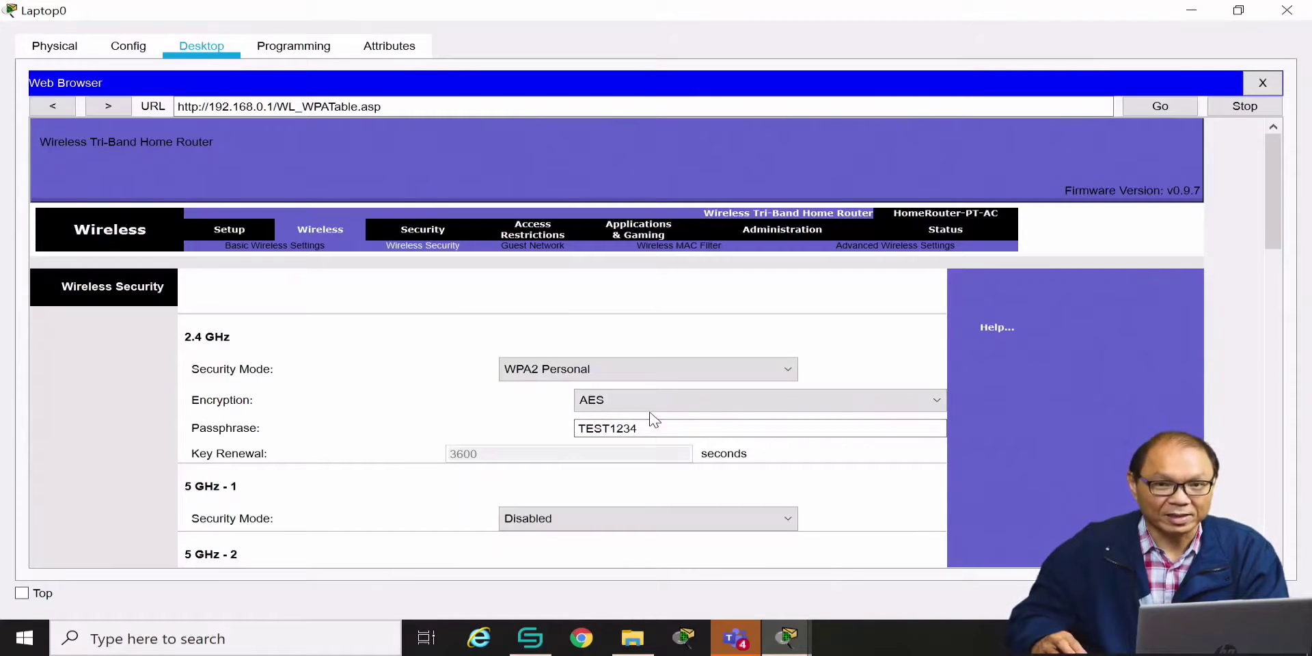
pyautogui.scroll(-10, 653, 420)
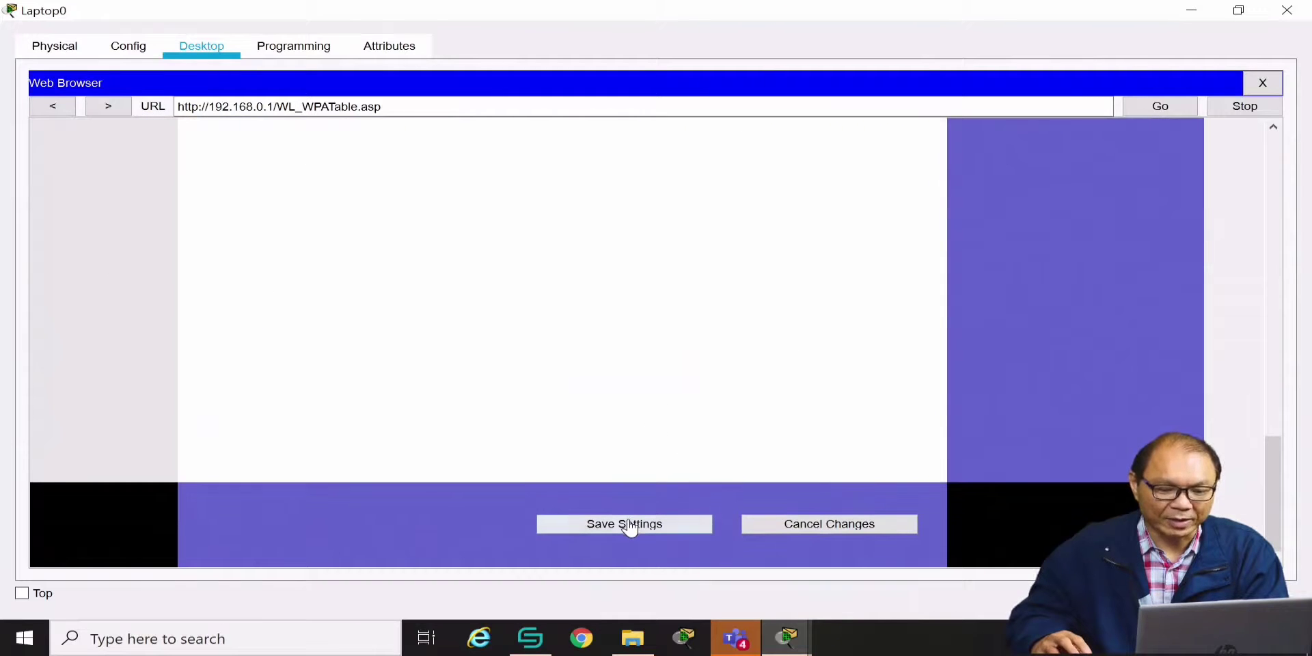
pyautogui.click(629, 524)
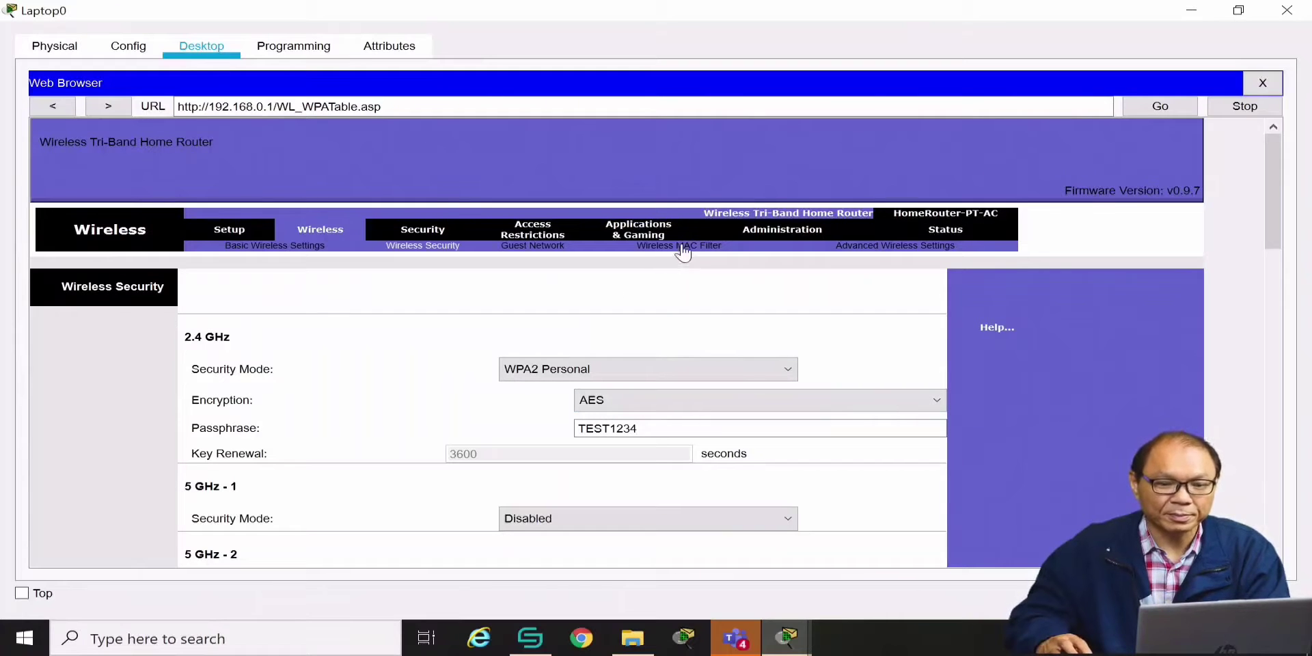
pyautogui.click(1263, 83)
pyautogui.click(1289, 8)
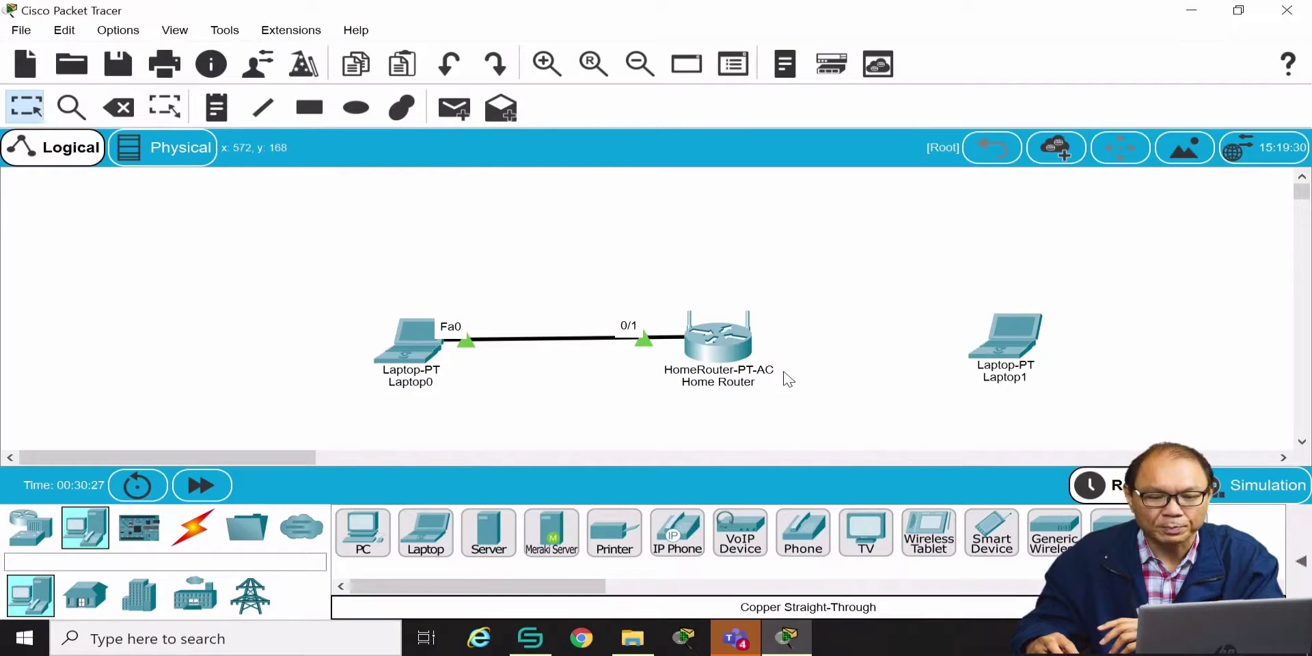
# Open Laptop1's window maximized and launch PC Wireless from its Desktop
pyautogui.moveTo(1014, 367)
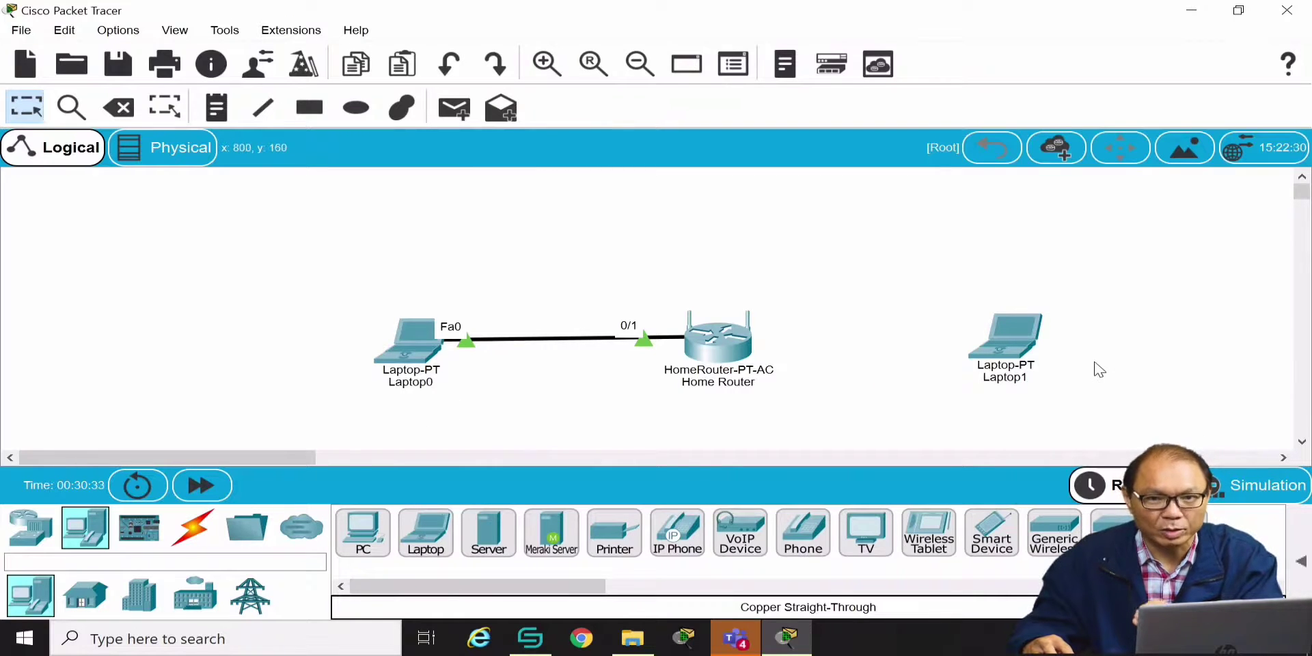
pyautogui.click(1013, 355)
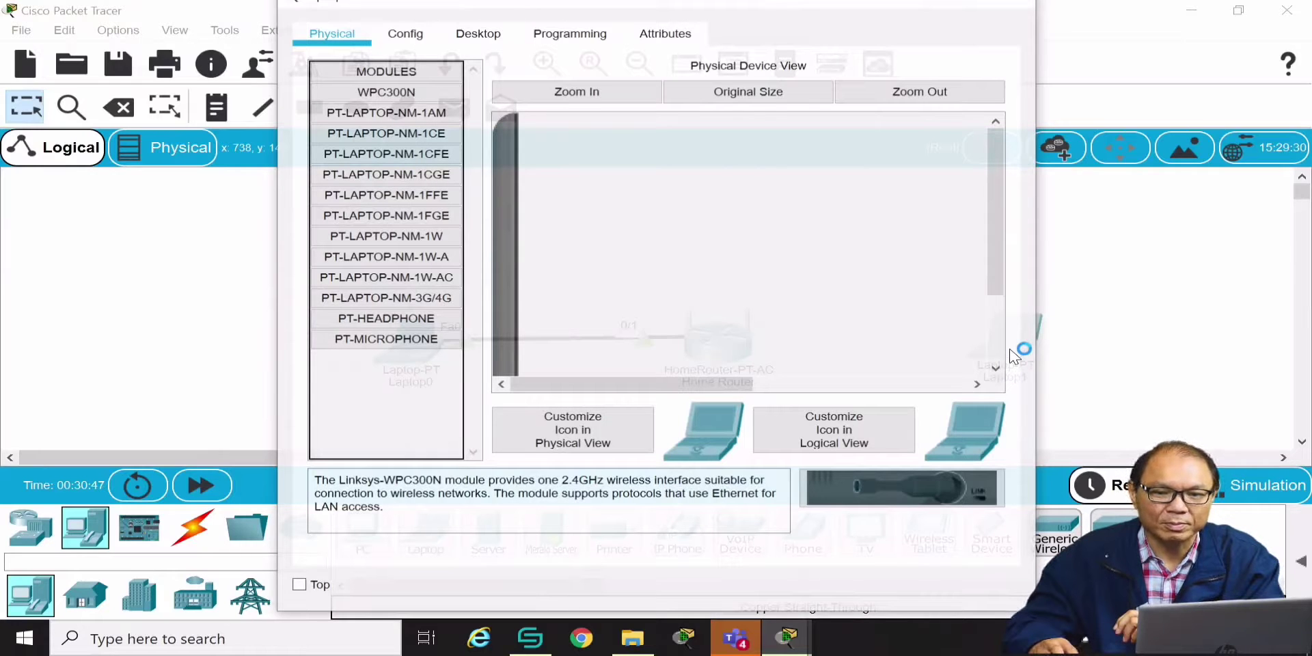
pyautogui.click(965, 5)
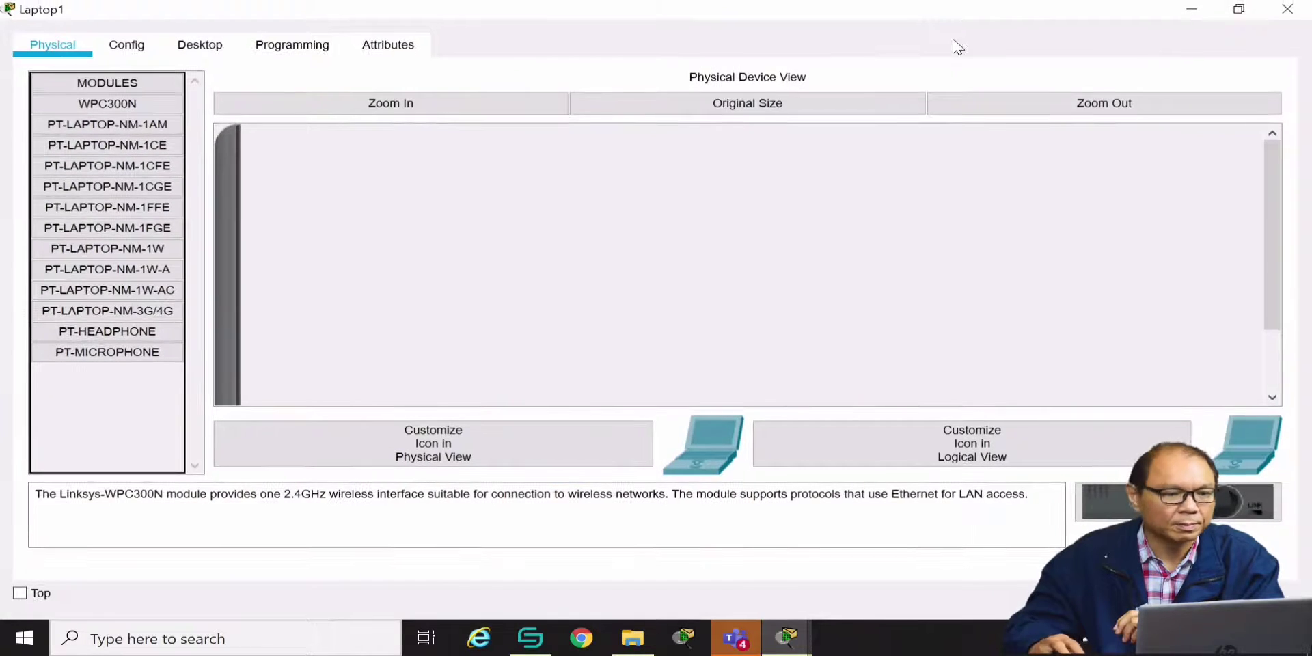
pyautogui.click(199, 45)
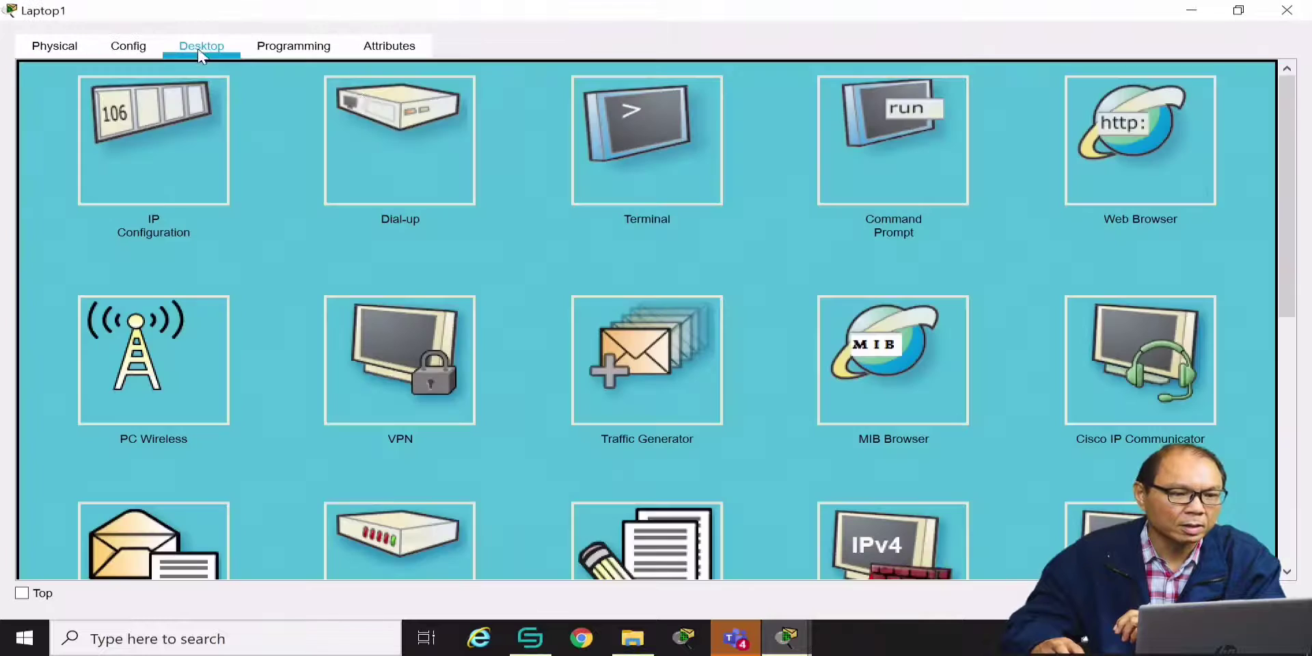
pyautogui.click(165, 345)
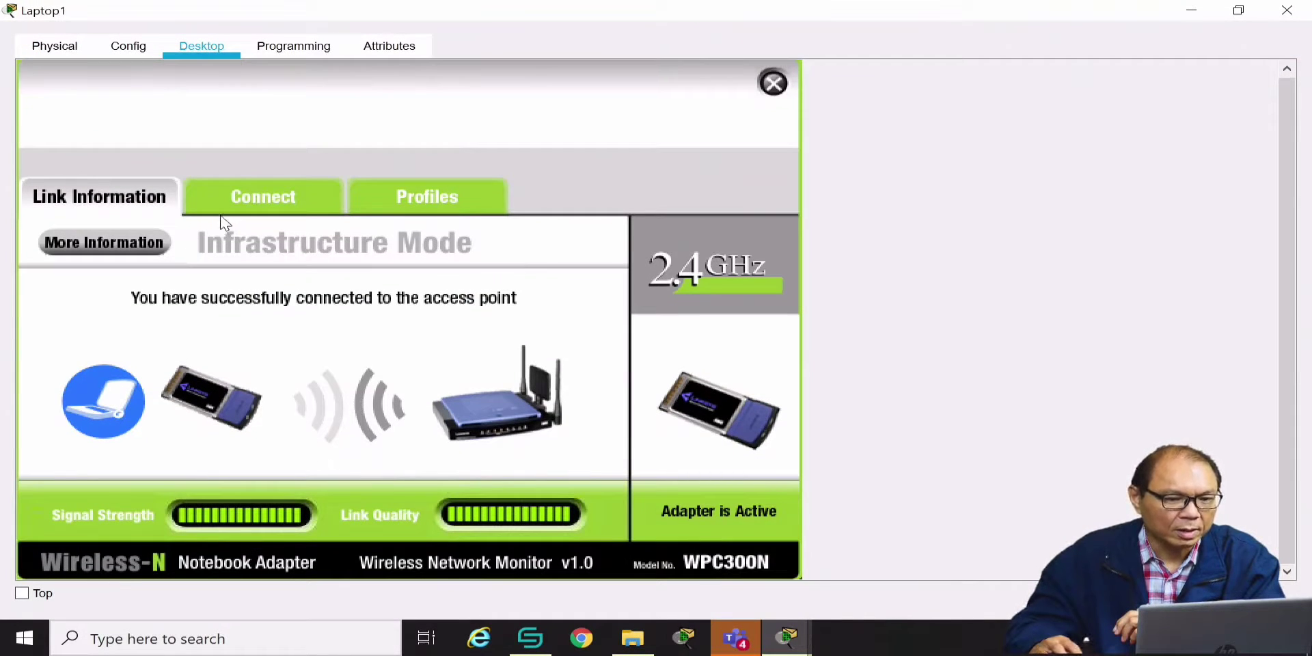
# Refresh Laptop1's Connect list, which finds no networks, and start a new profile
pyautogui.click(257, 203)
pyautogui.click(156, 337)
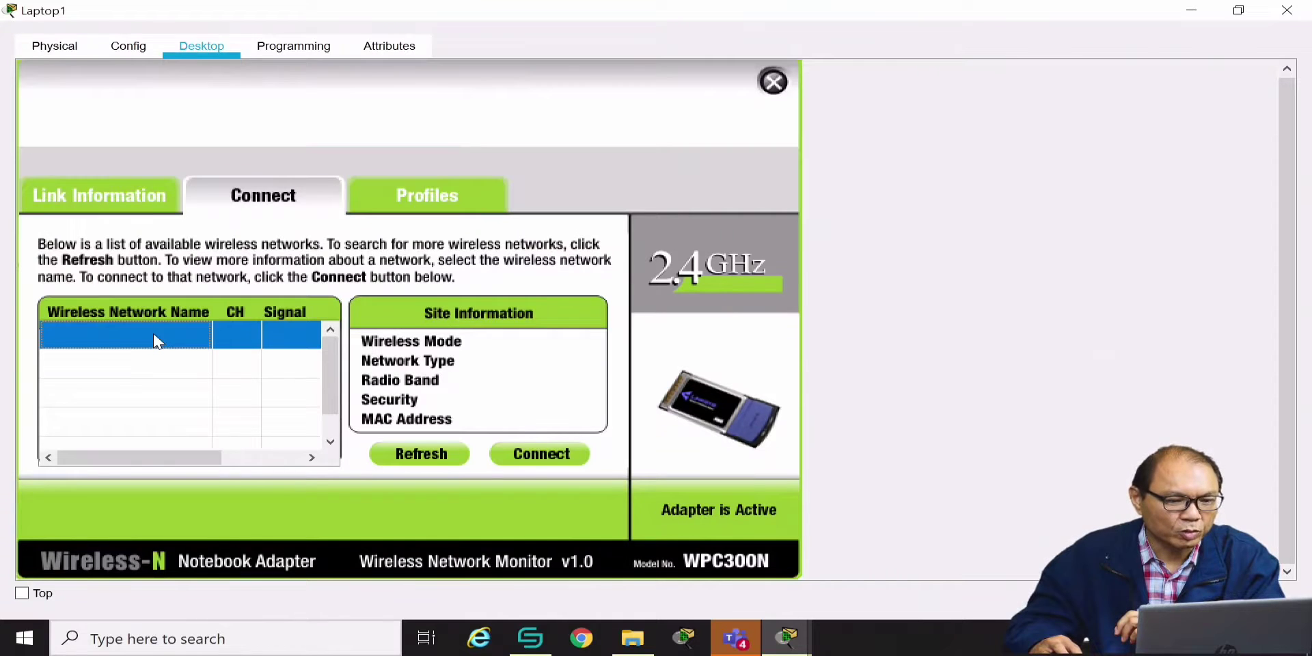
pyautogui.click(394, 453)
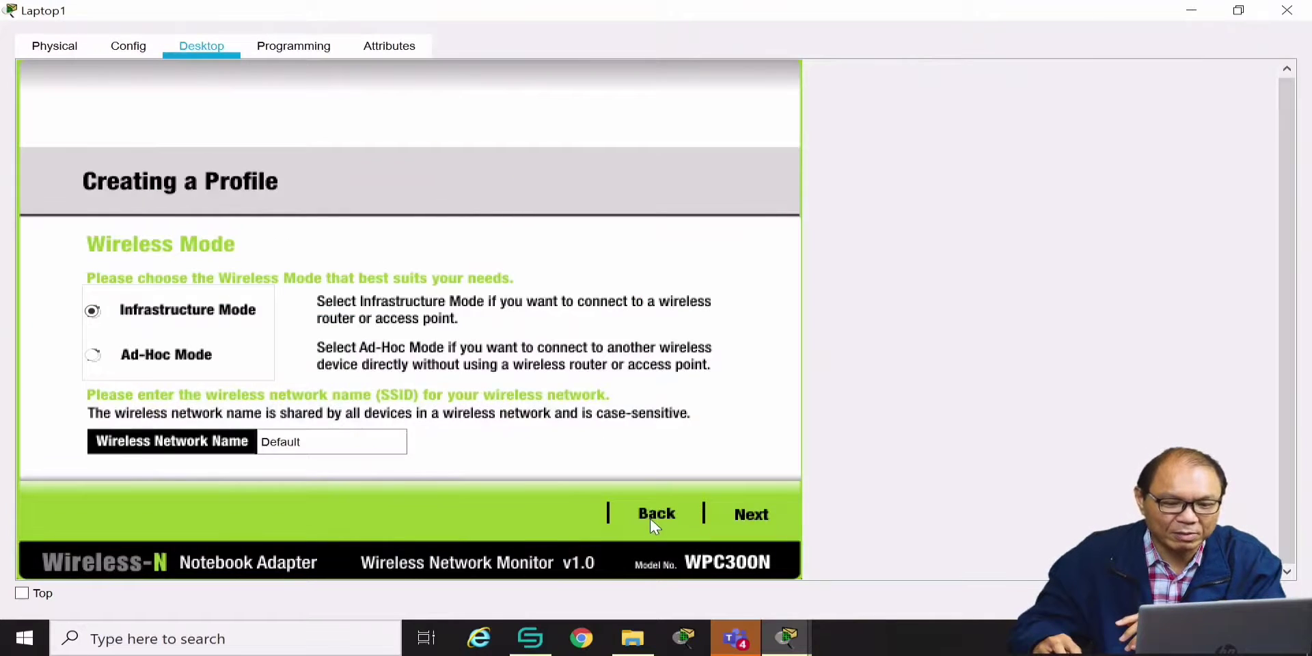
pyautogui.click(669, 523)
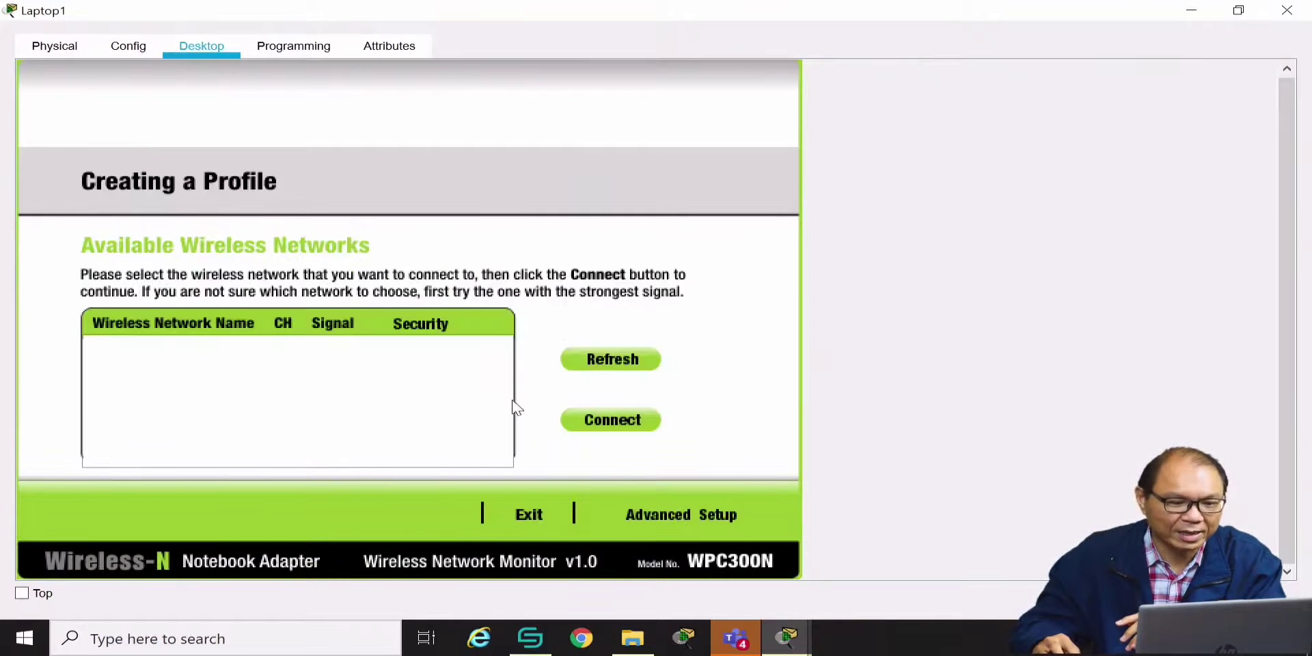
# Set up Laptop1's profile manually with SSID HOME in Infrastructure mode, keeping DHCP
pyautogui.click(697, 525)
pyautogui.click(335, 442)
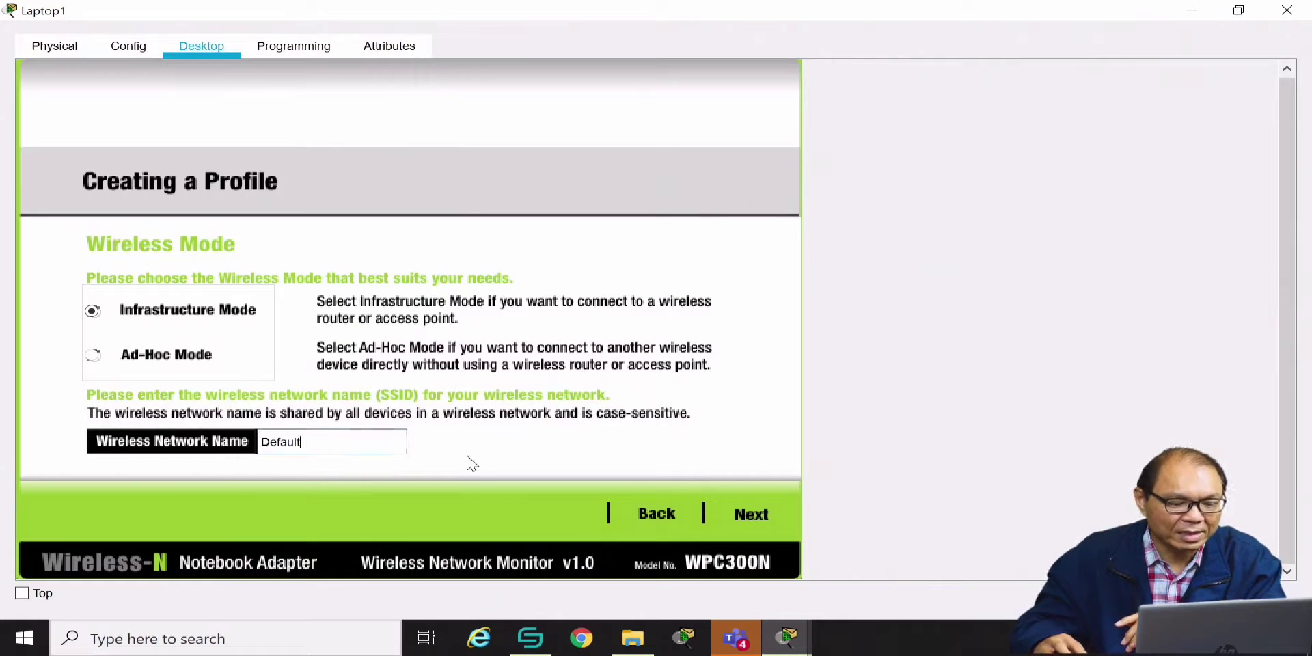
pyautogui.press('BackSpace')
pyautogui.press('BackSpace')
pyautogui.press('BackSpace')
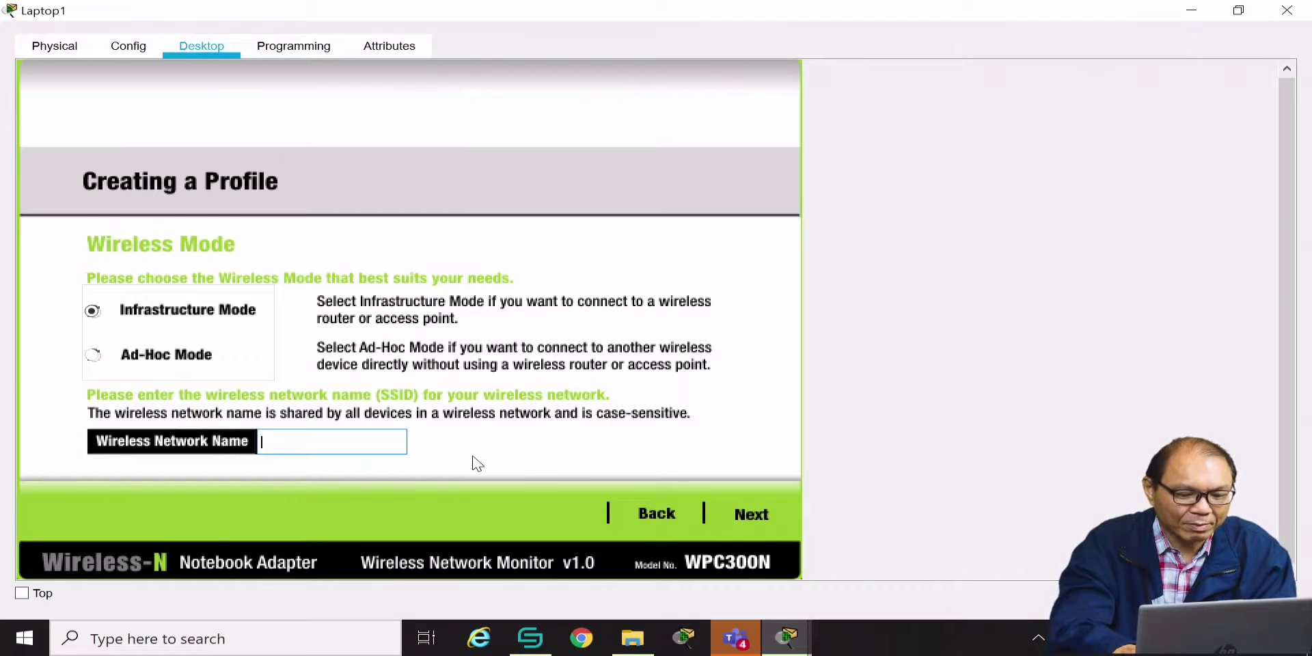
pyautogui.write('HOME')
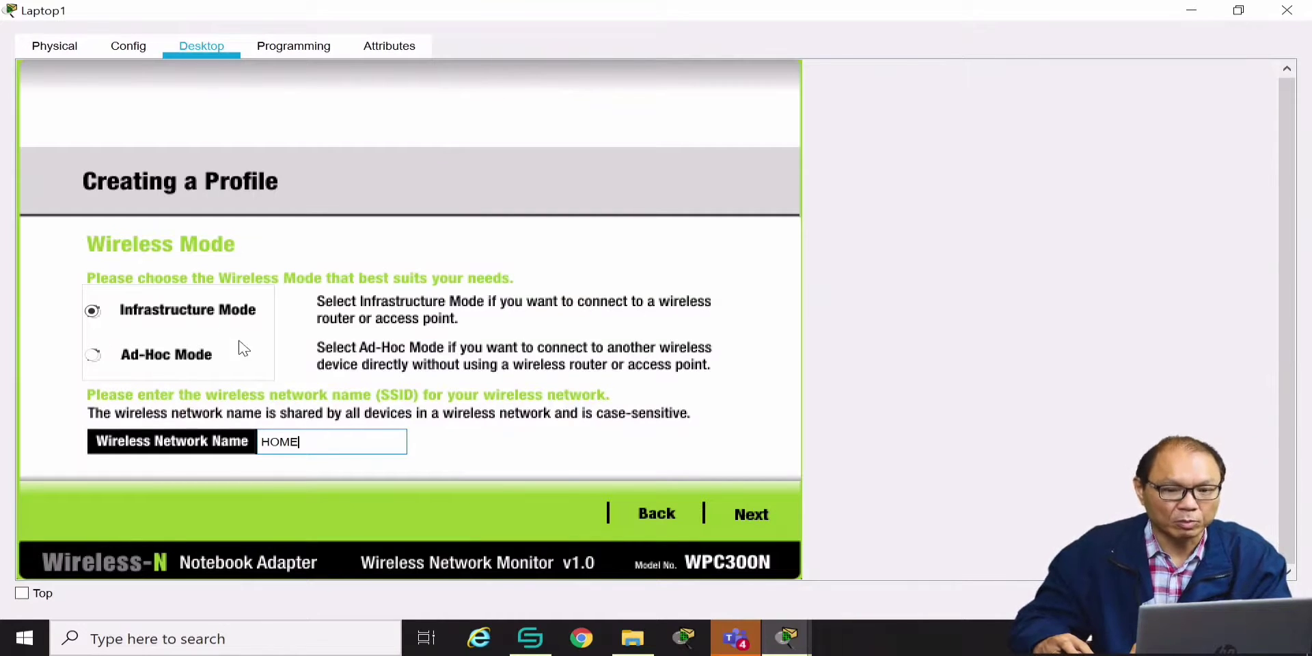
pyautogui.click(752, 518)
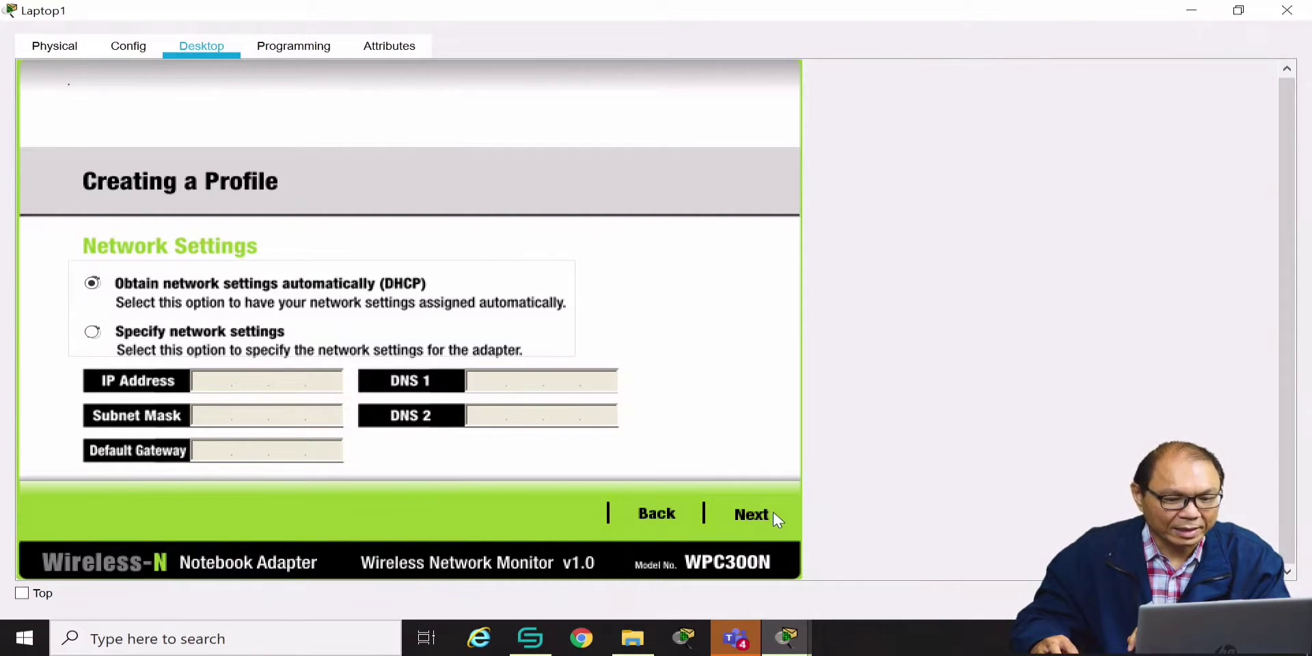
pyautogui.click(751, 516)
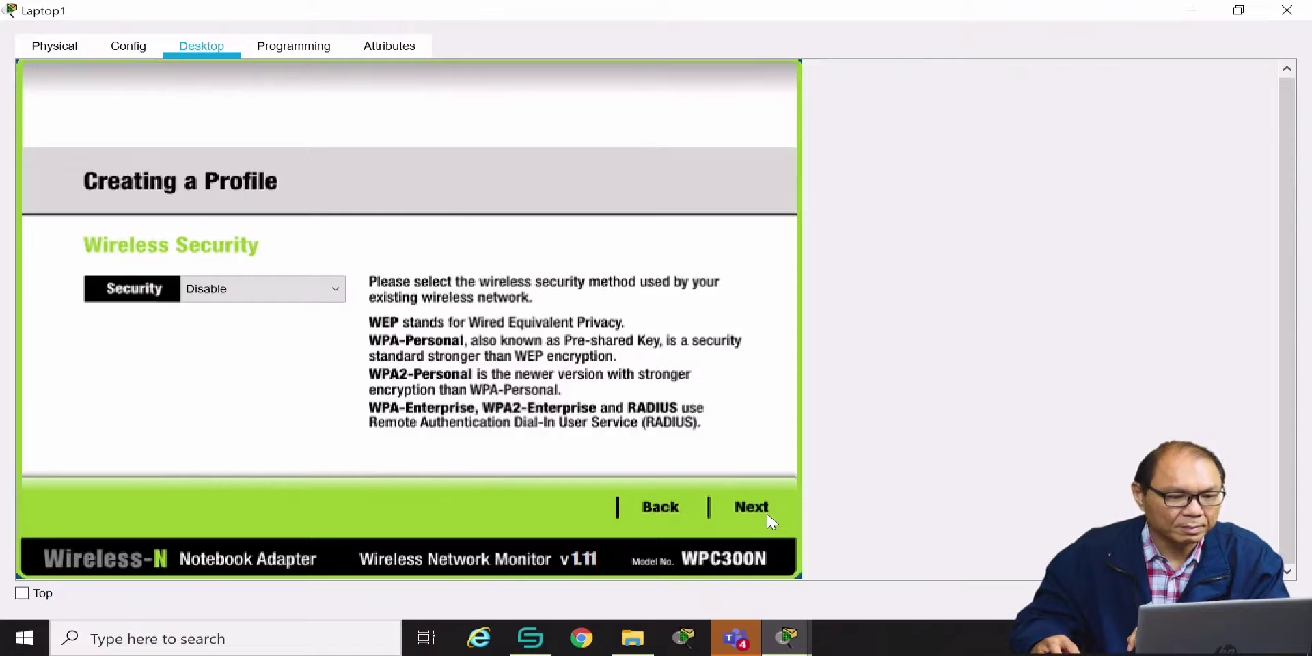
# Give the HOME profile WPA2-Personal security with the pre-shared key, save it, and connect
pyautogui.click(335, 291)
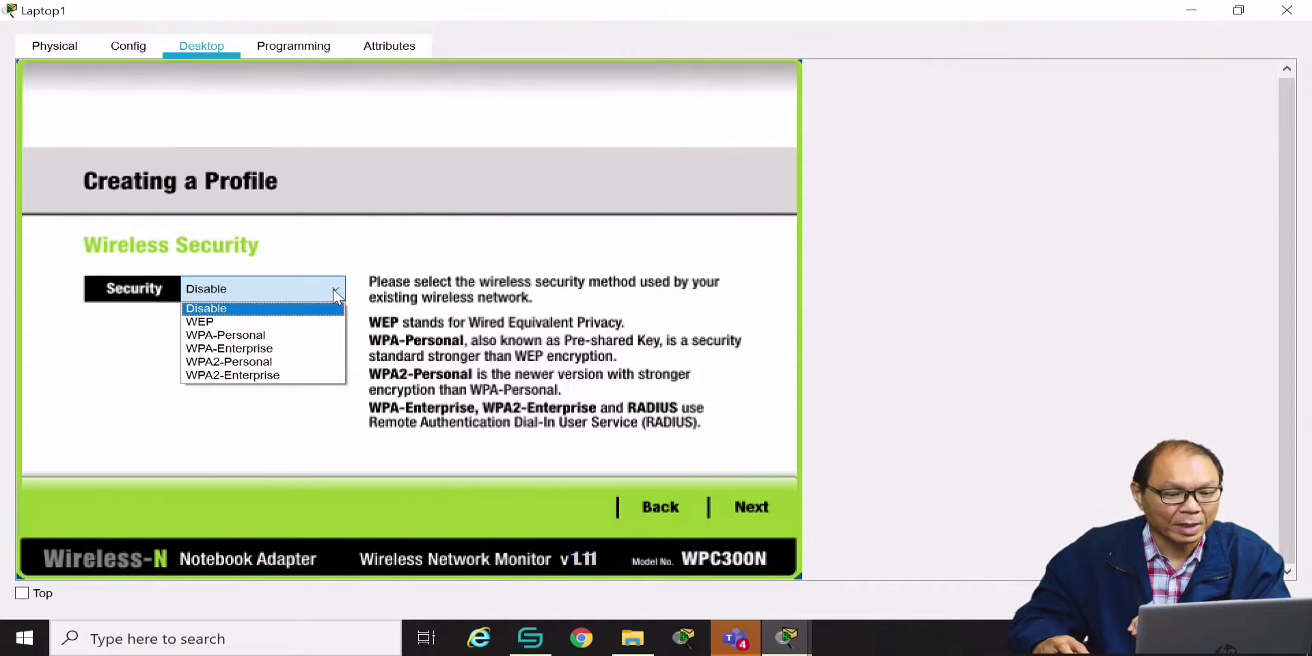
pyautogui.click(259, 362)
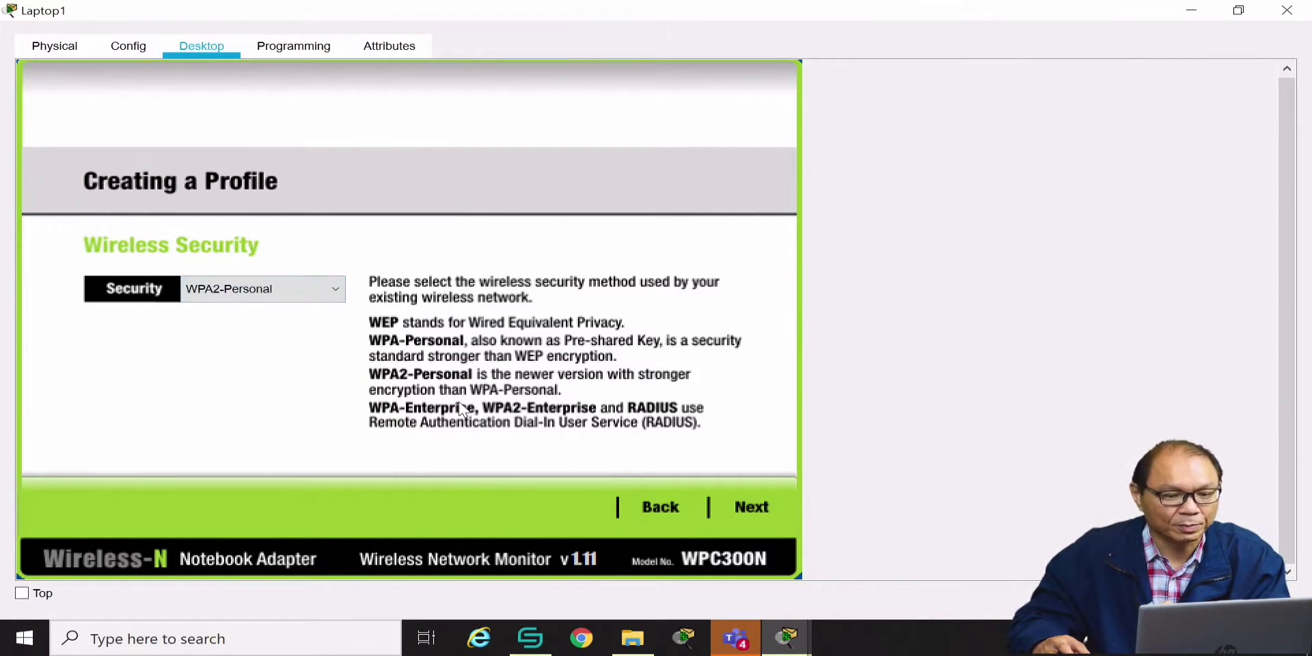
pyautogui.click(759, 511)
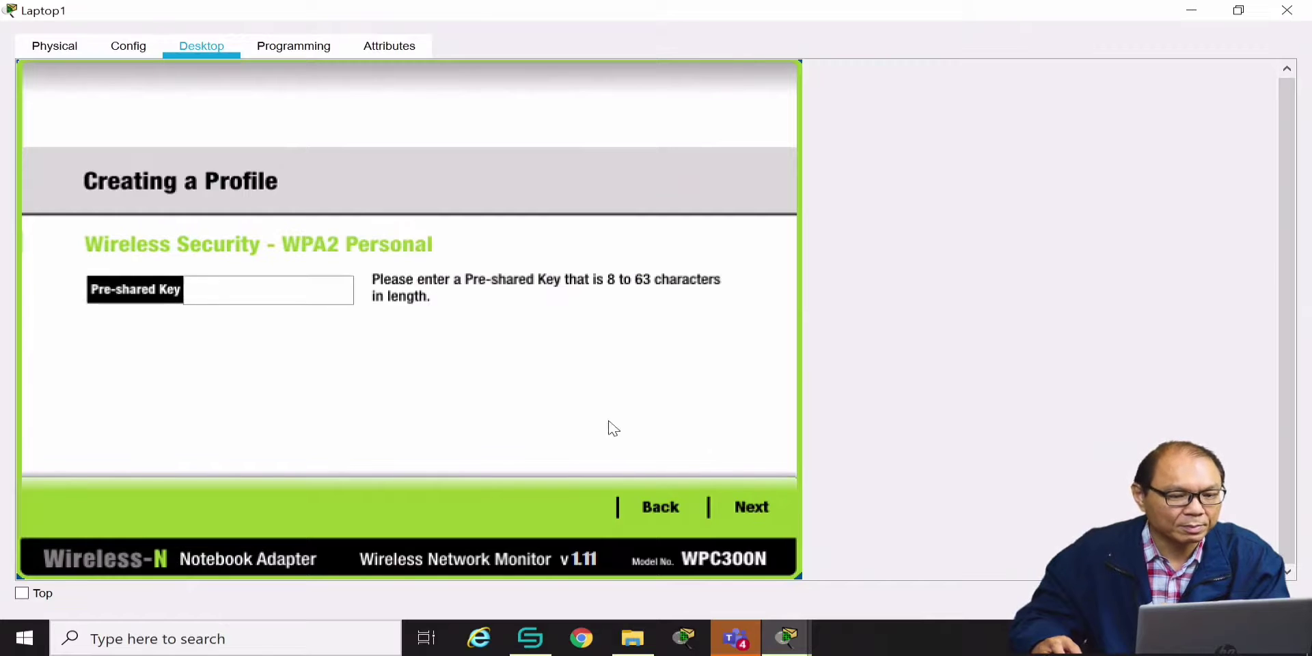
pyautogui.click(336, 298)
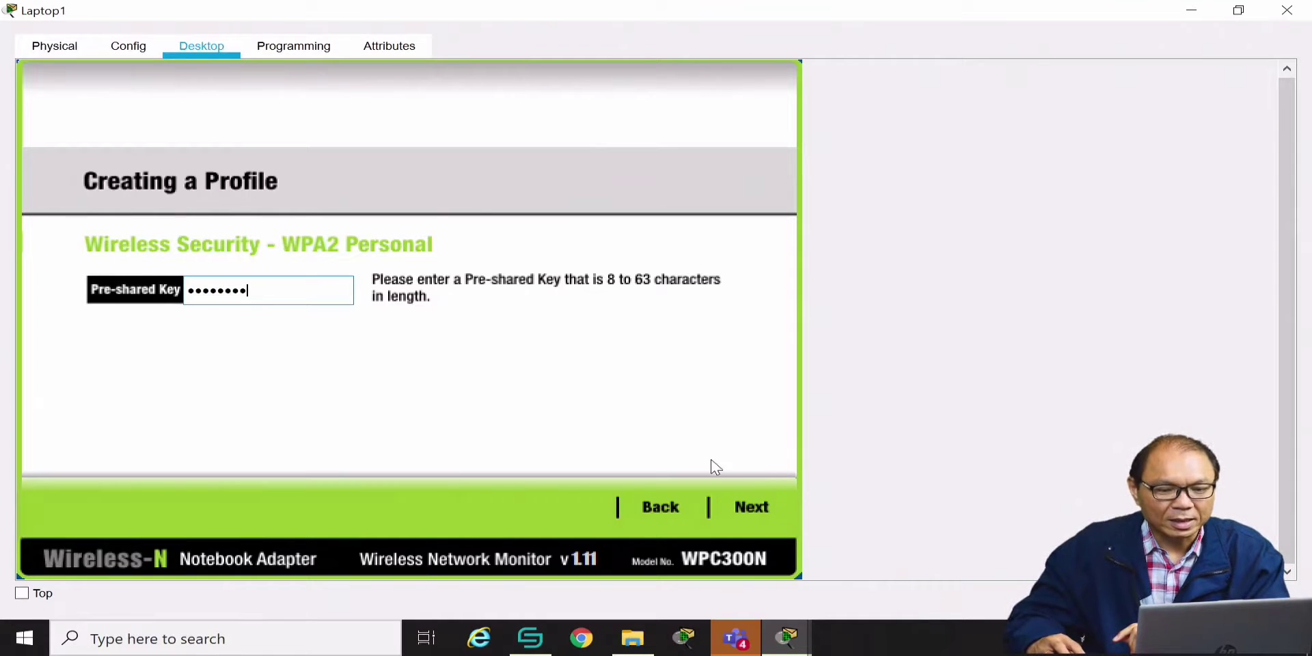
pyautogui.click(753, 513)
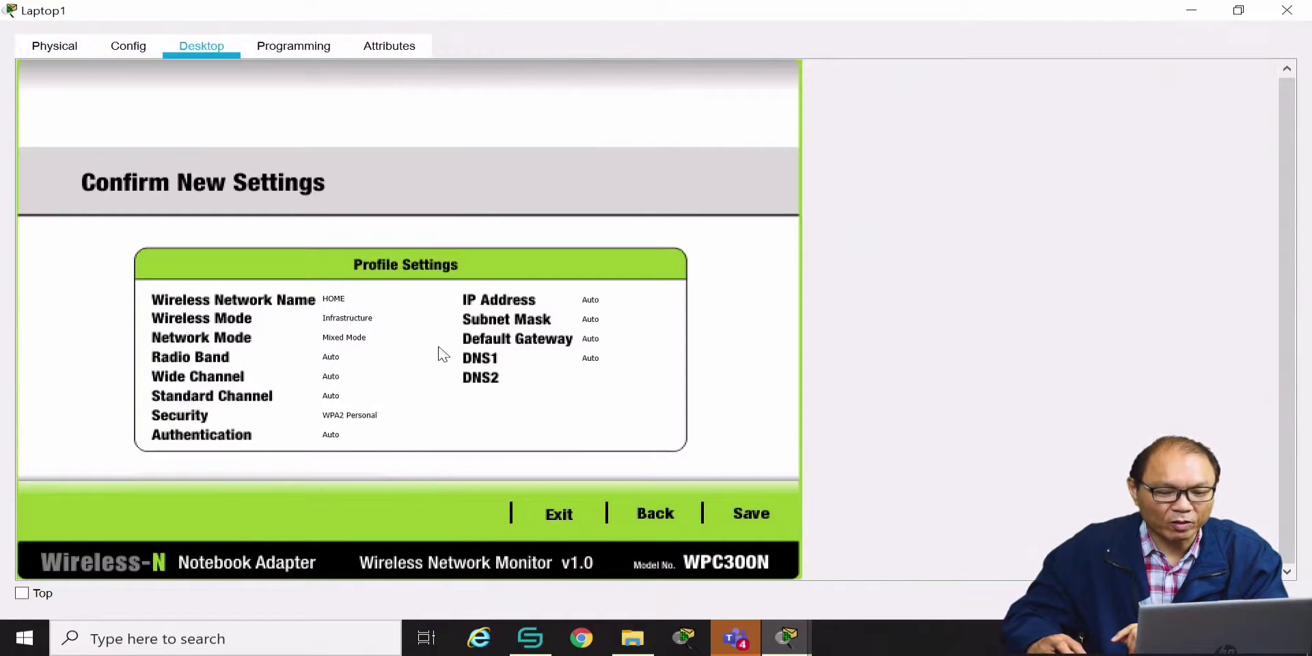
pyautogui.click(744, 516)
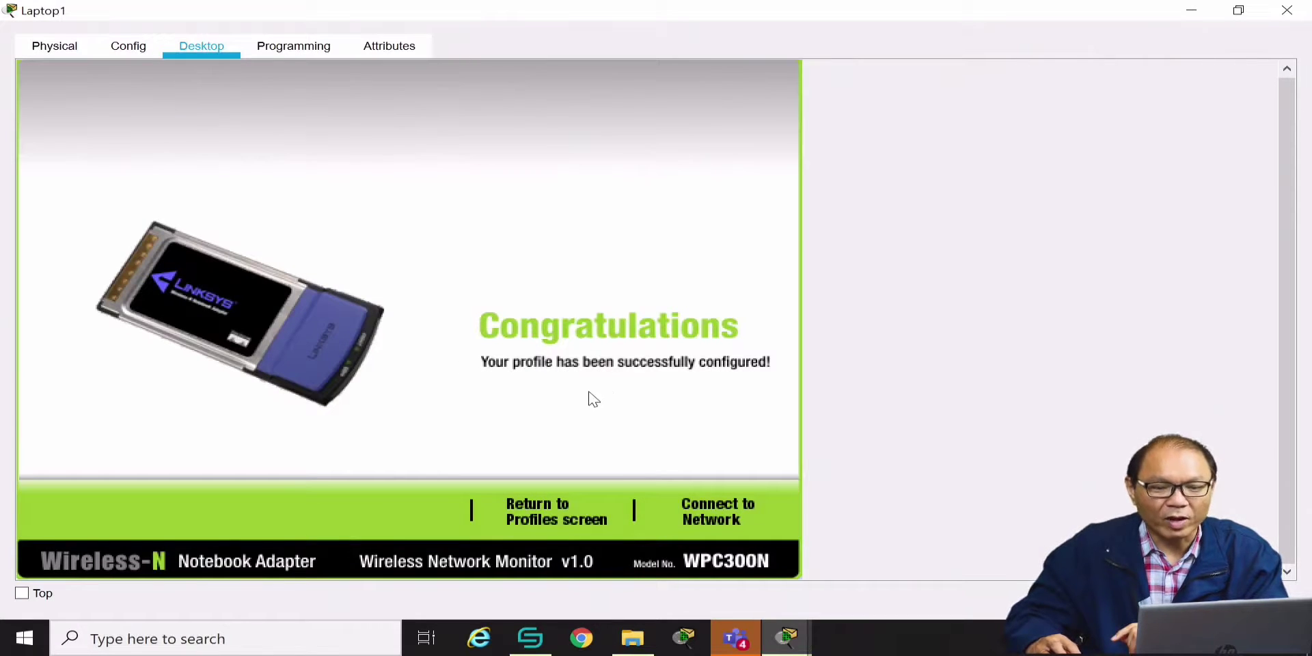
pyautogui.click(714, 516)
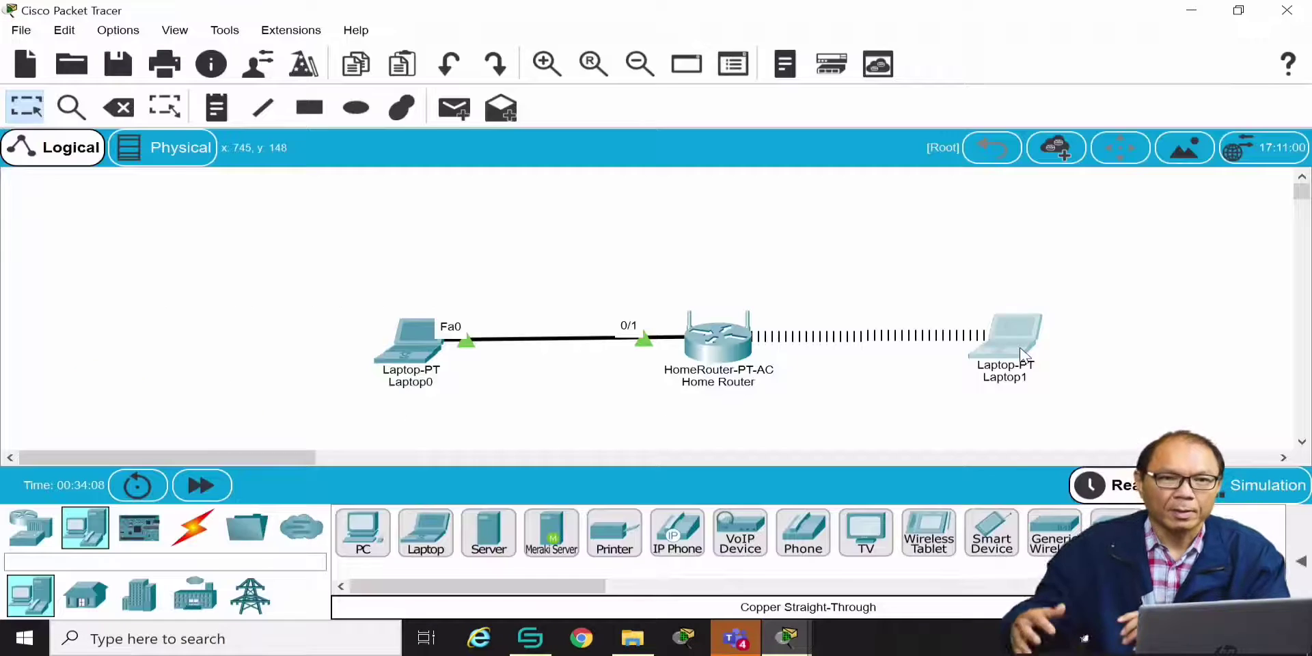
# Place a new PC0 from End Devices above the Home Router
pyautogui.moveTo(1023, 354)
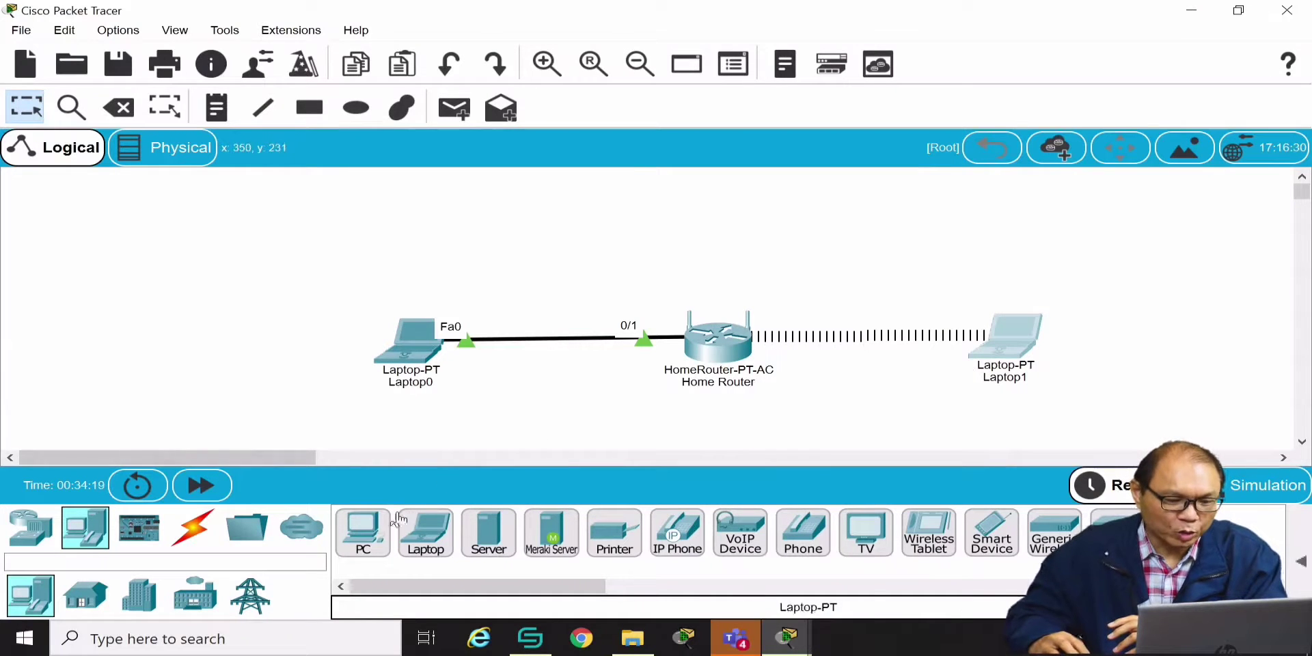
pyautogui.moveTo(363, 530); pyautogui.dragTo(776, 222)
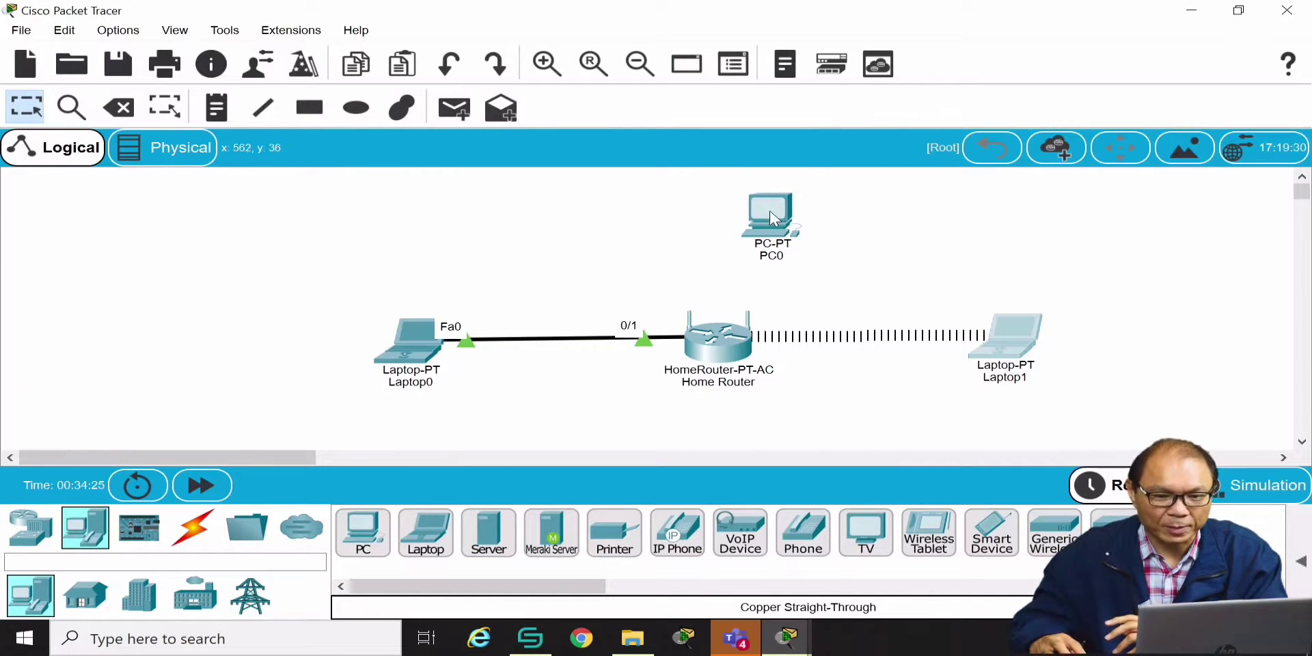
# Power PC0 off, replace its wired NIC with a WMP300N module, and power it on
pyautogui.click(792, 230)
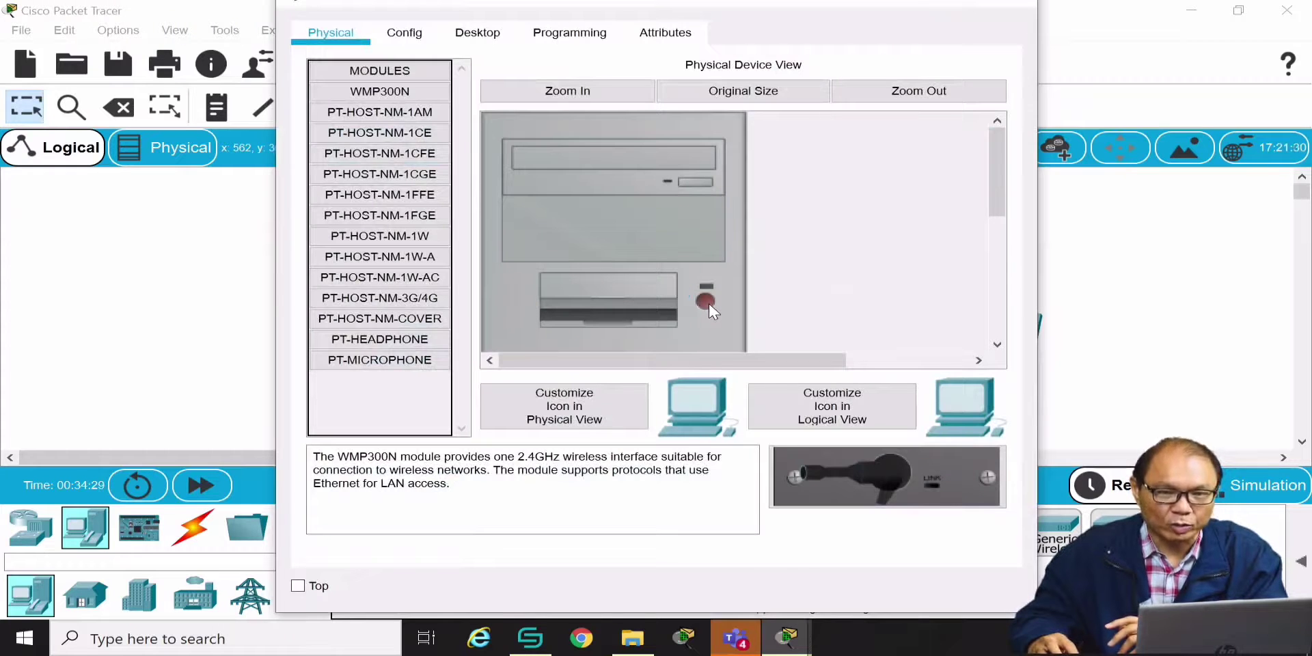
pyautogui.moveTo(999, 199); pyautogui.dragTo(1010, 320)
pyautogui.moveTo(620, 286); pyautogui.dragTo(388, 404)
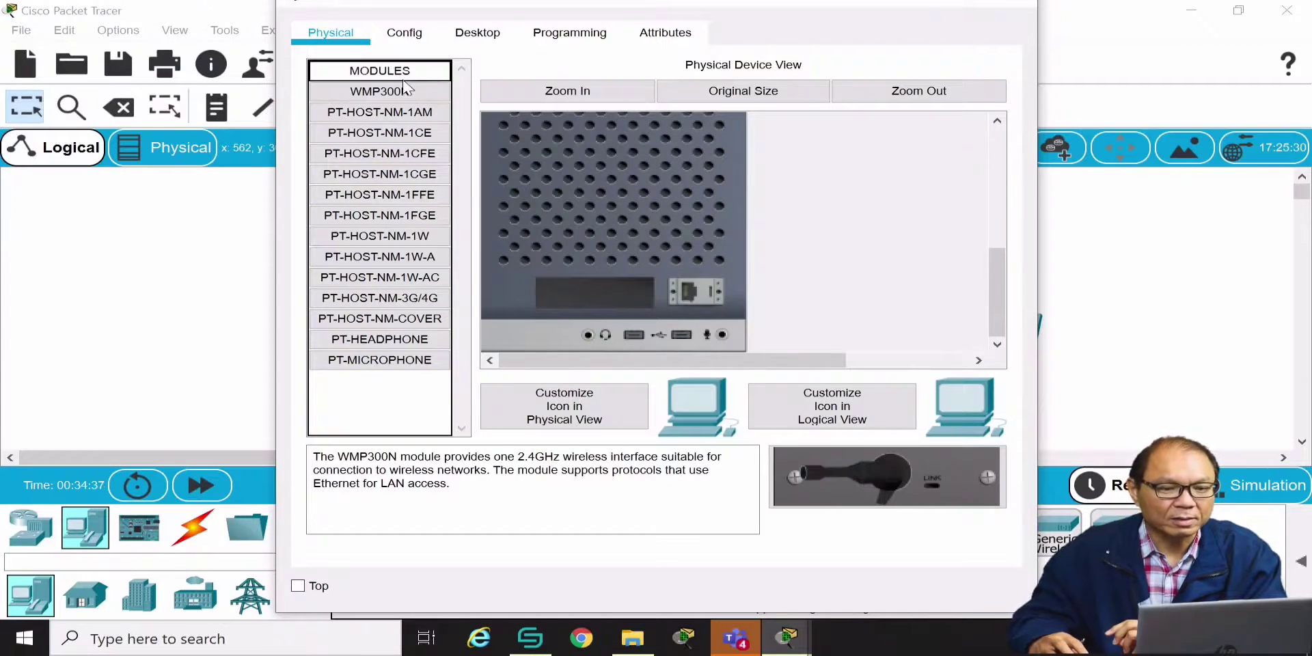
pyautogui.moveTo(397, 92); pyautogui.dragTo(601, 294)
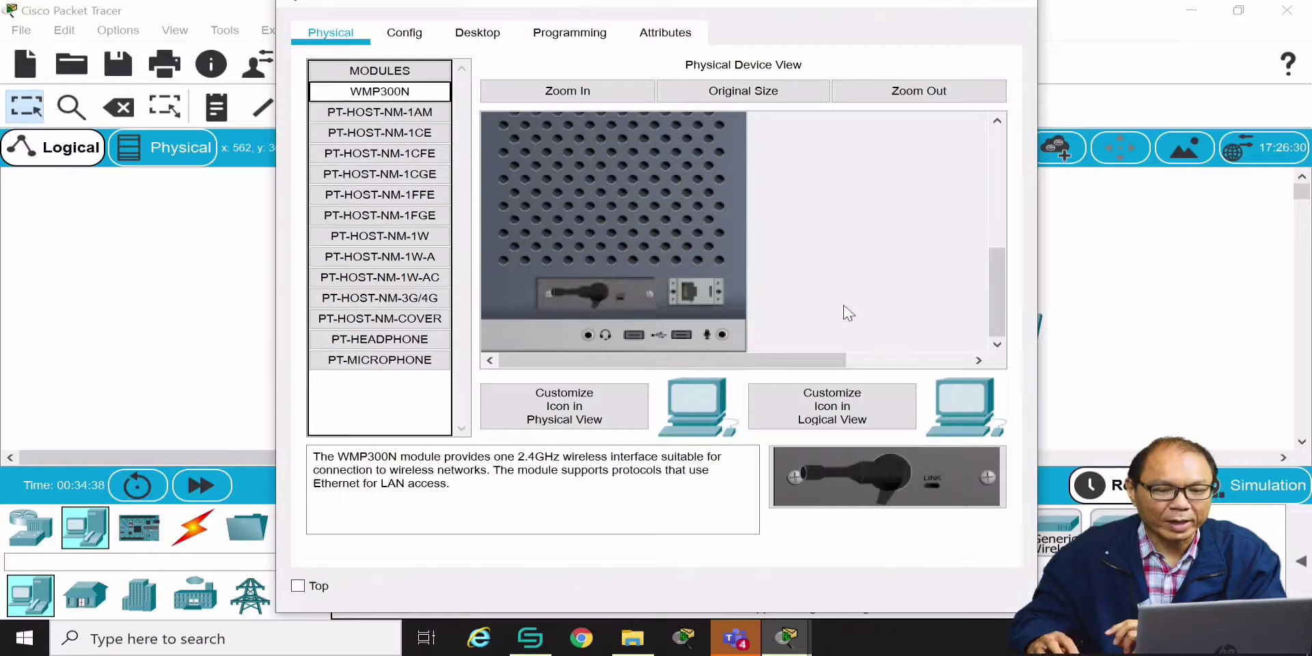
pyautogui.moveTo(997, 301); pyautogui.dragTo(1023, 175)
pyautogui.click(706, 301)
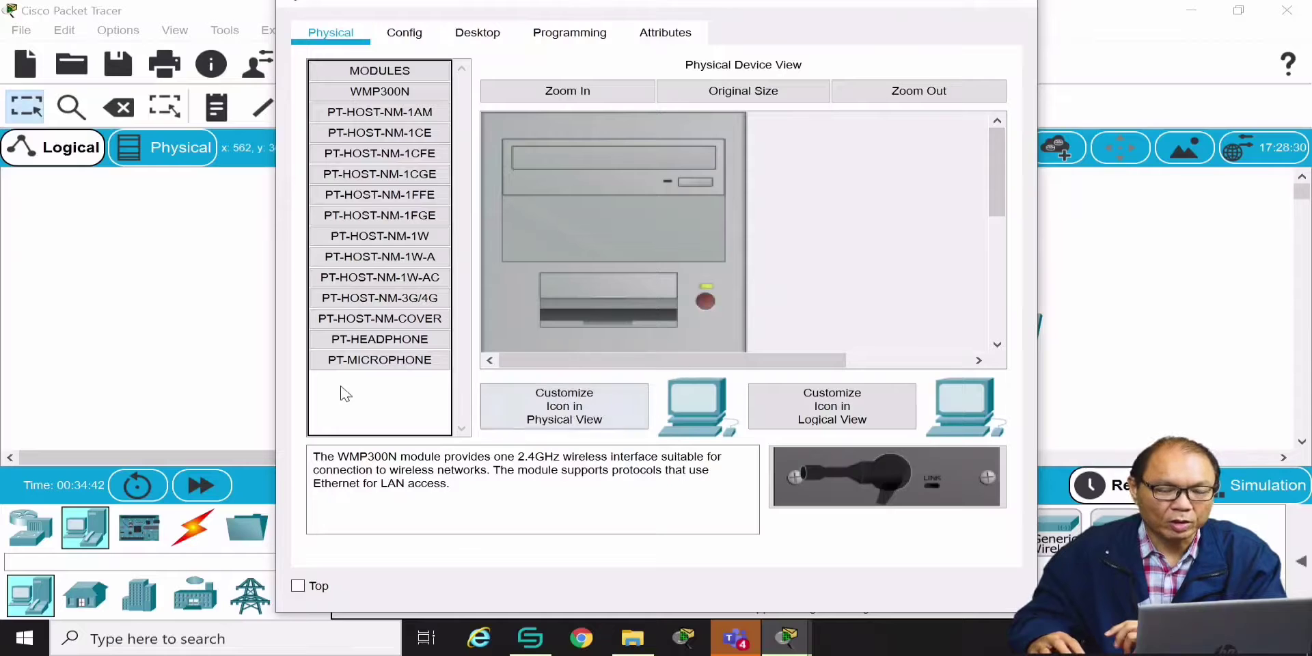
pyautogui.click(499, 31)
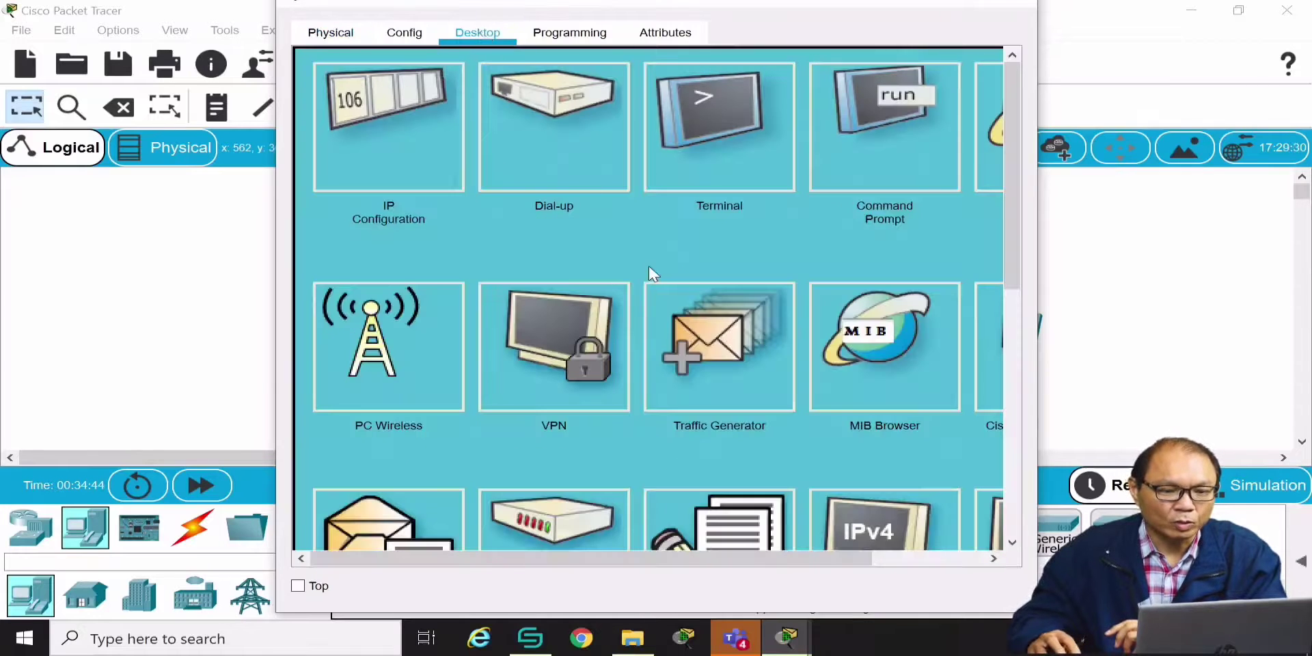
# Start PC0's wireless profile with network name HOME and automatic DHCP settings
pyautogui.click(392, 322)
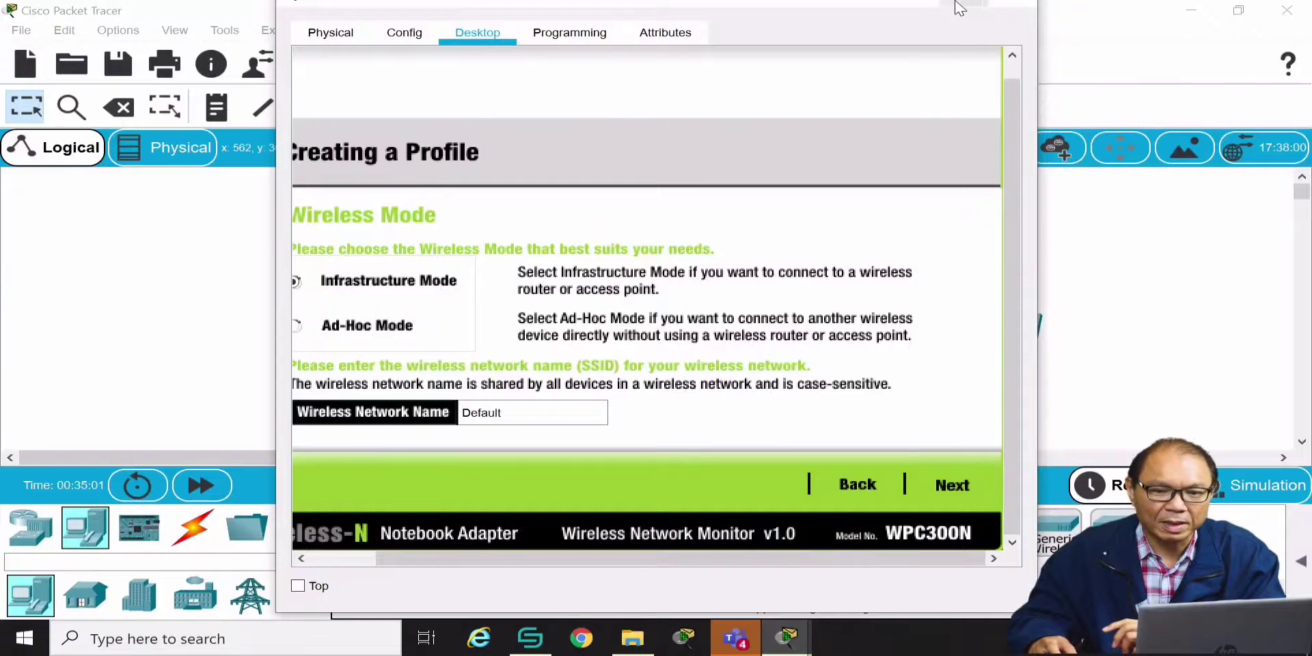
pyautogui.moveTo(870, 8); pyautogui.dragTo(814, 50)
pyautogui.click(954, 36)
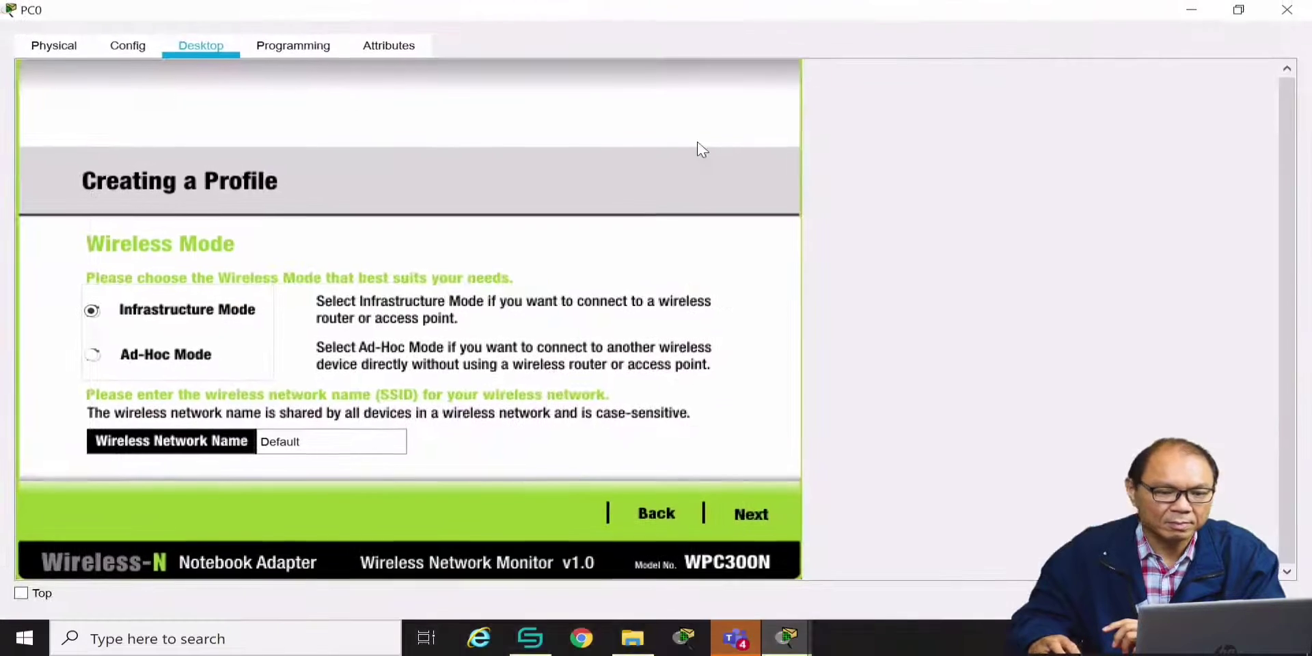
pyautogui.click(319, 443)
pyautogui.moveTo(319, 442); pyautogui.dragTo(234, 412)
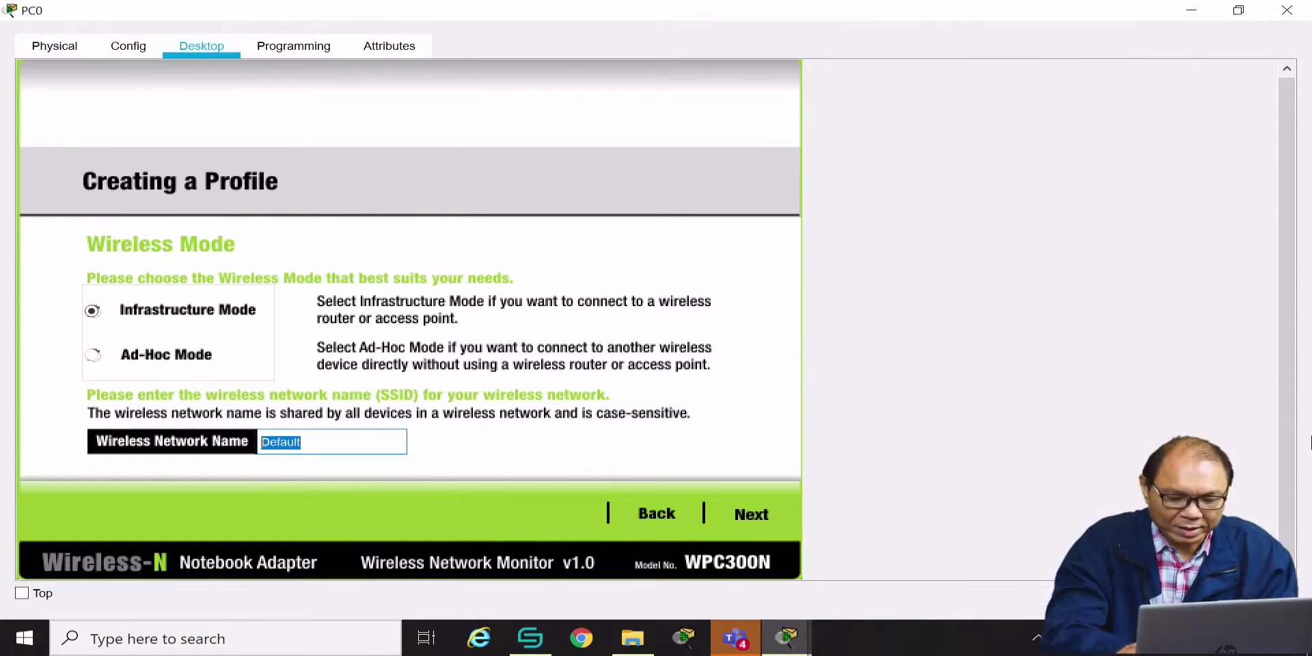
pyautogui.write('HOME')
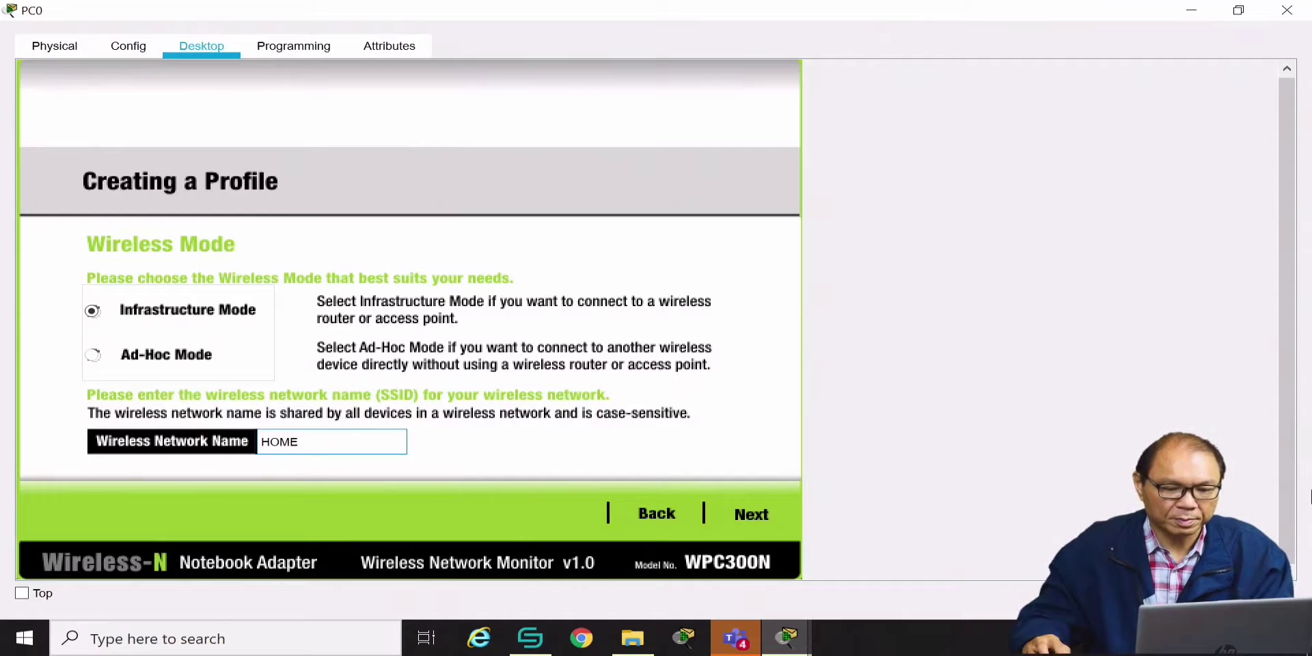
pyautogui.click(750, 514)
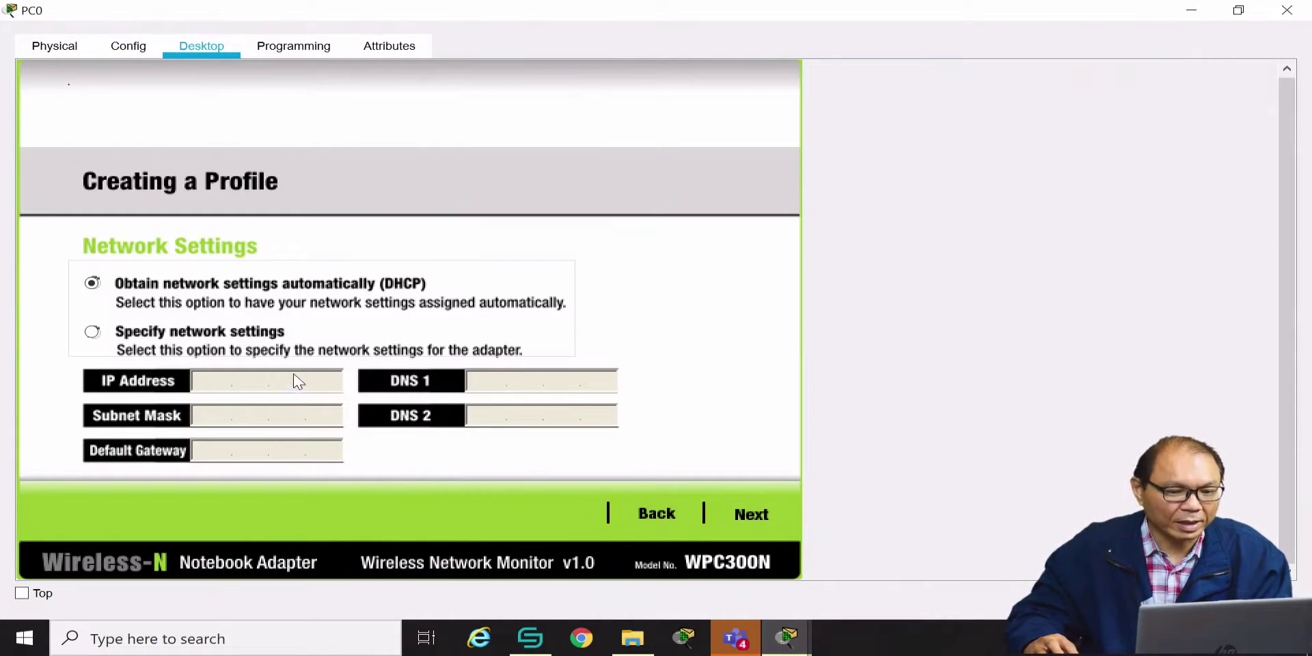
pyautogui.click(754, 514)
# Choose WPA2-Personal, enter the pre-shared key, and save the profile
pyautogui.click(269, 289)
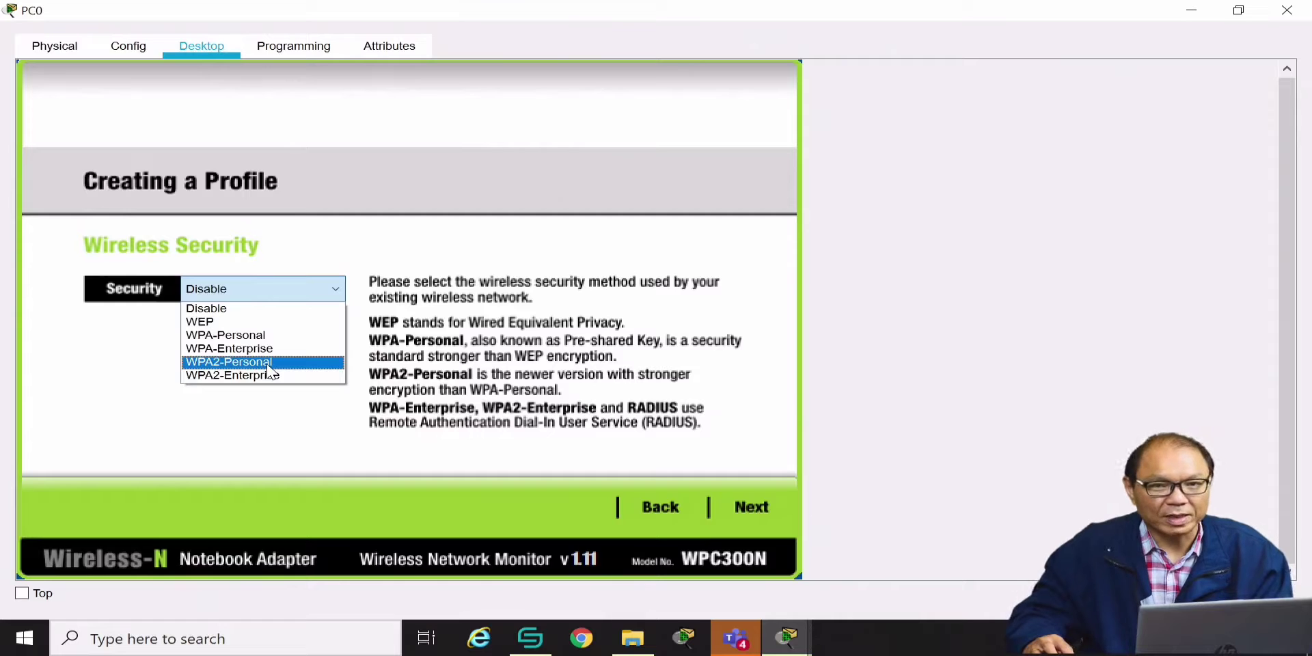
pyautogui.click(270, 362)
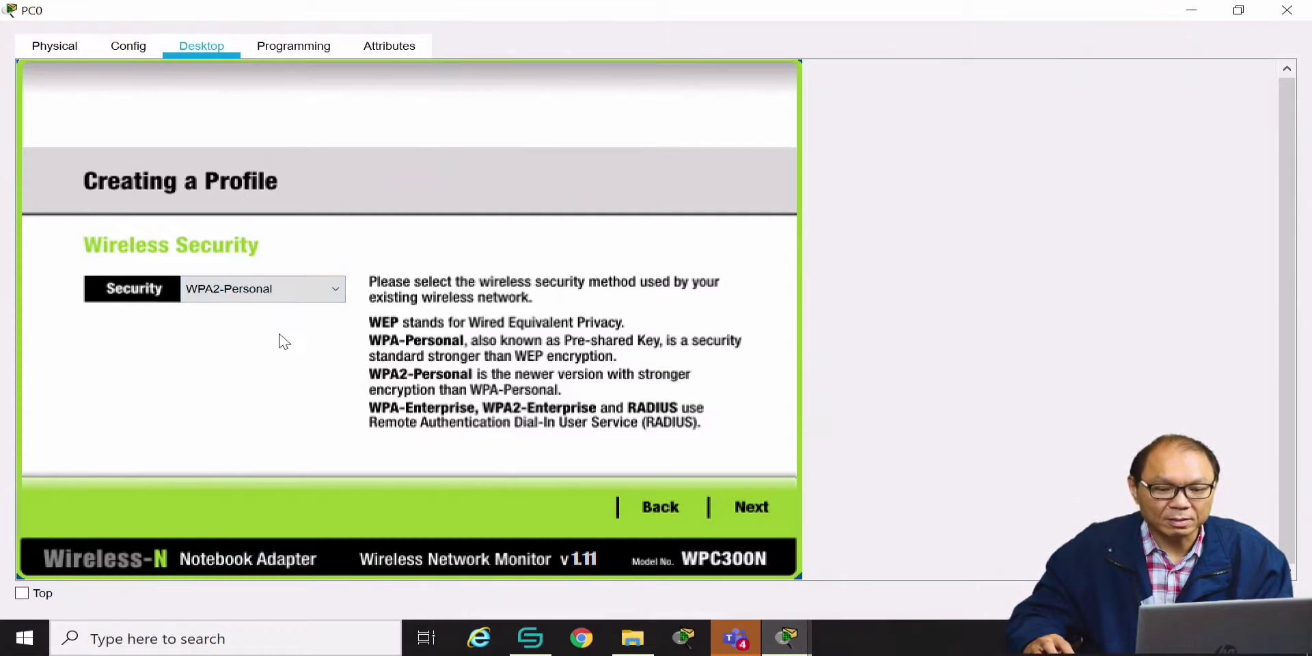
pyautogui.click(752, 509)
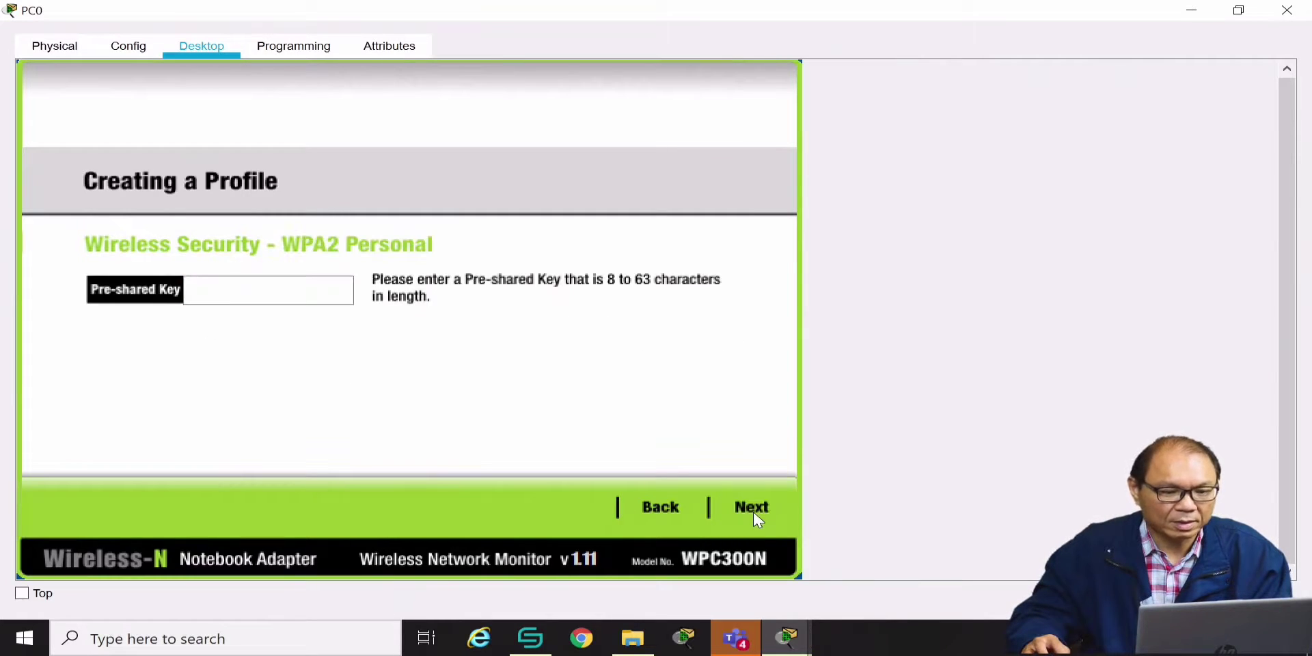
pyautogui.click(299, 287)
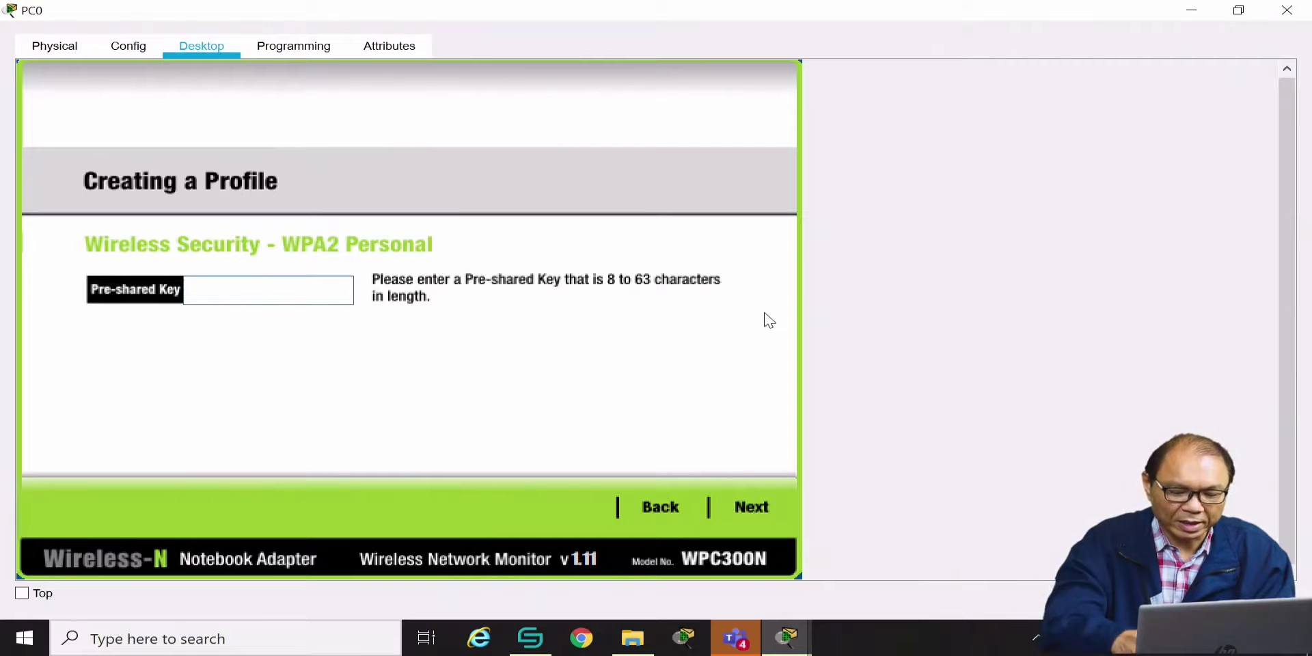
pyautogui.write('•••••••')
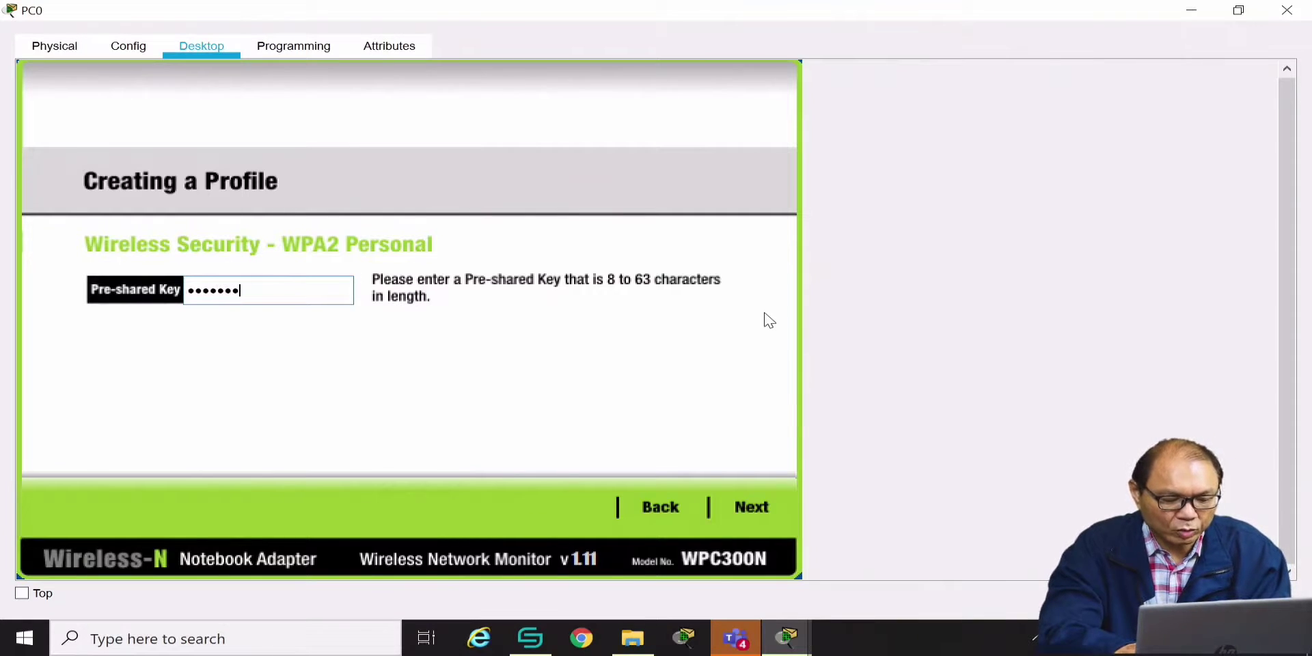
pyautogui.click(747, 504)
pyautogui.click(745, 514)
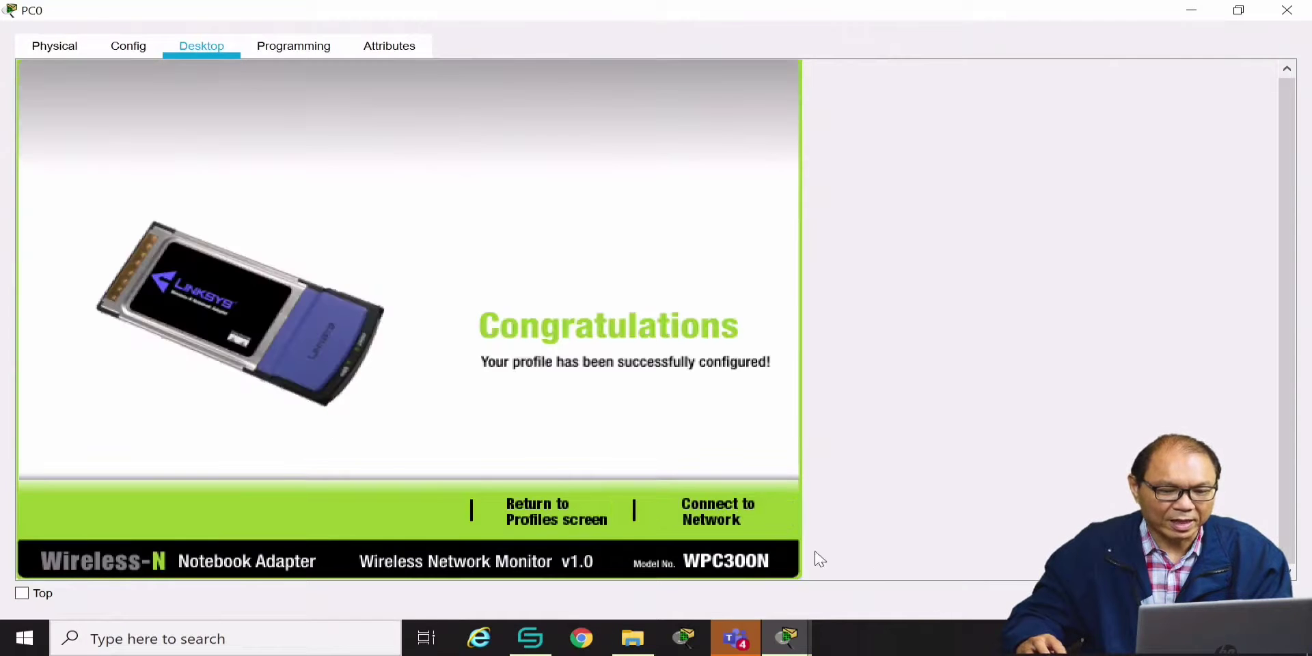
# Connect PC0 to HOME, close its window, and move it to the upper left
pyautogui.click(711, 524)
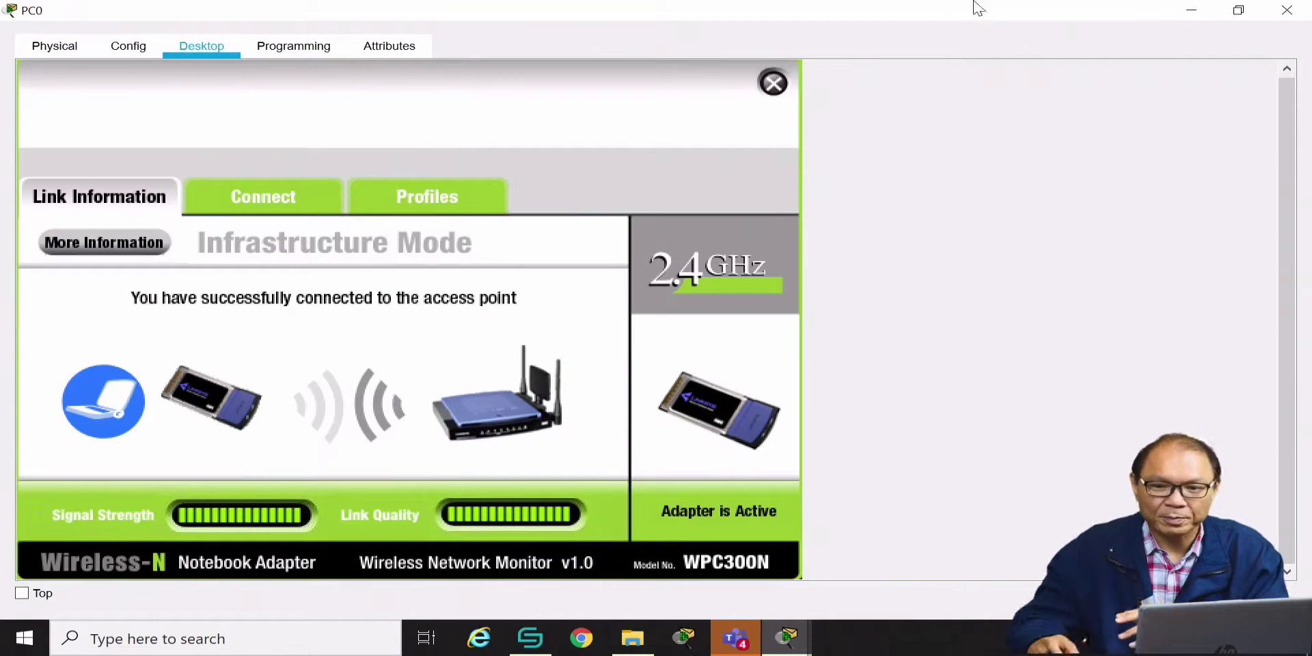
pyautogui.click(1289, 12)
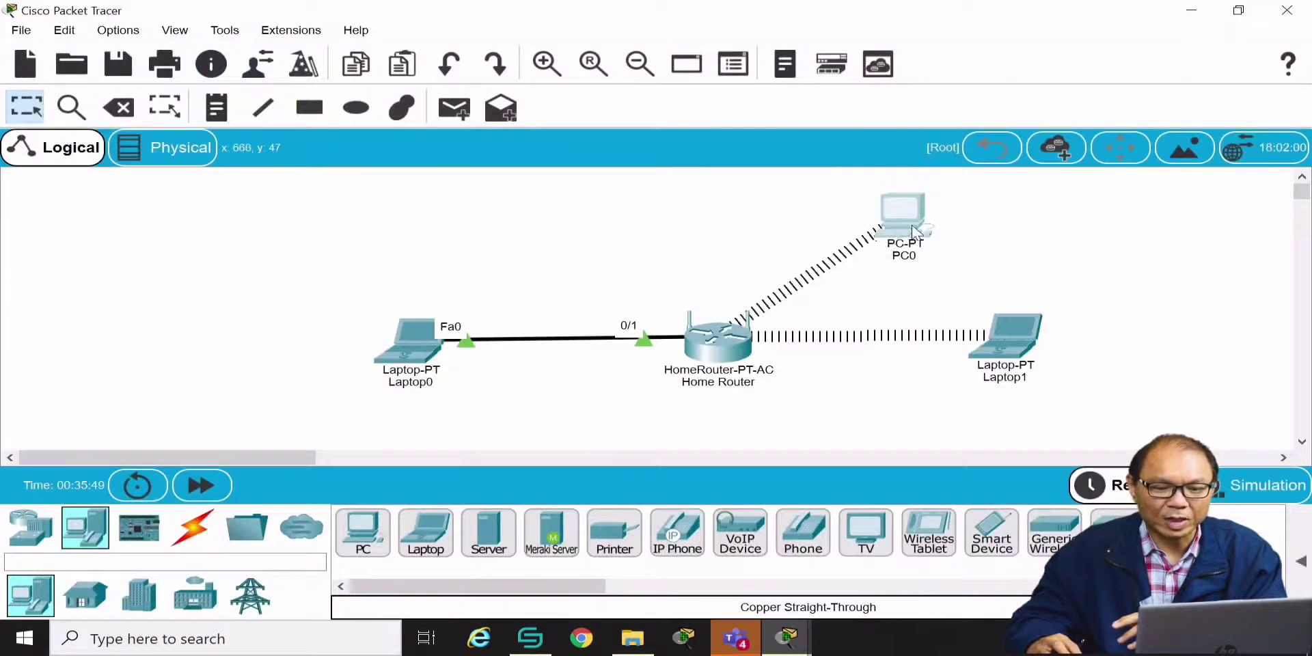
pyautogui.moveTo(913, 231); pyautogui.dragTo(478, 234)
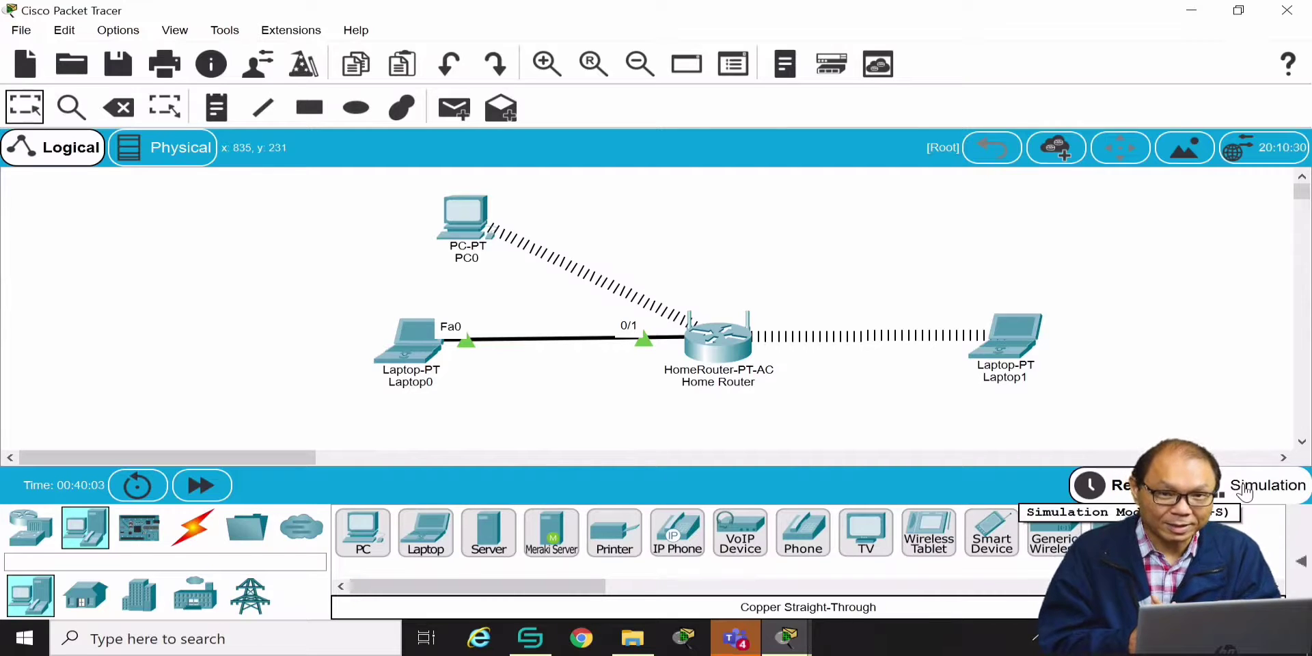
# Add a Wireless Tablet PC6 above-right of the Home Router and open its Wireless0 settings
pyautogui.click(941, 540)
pyautogui.click(798, 248)
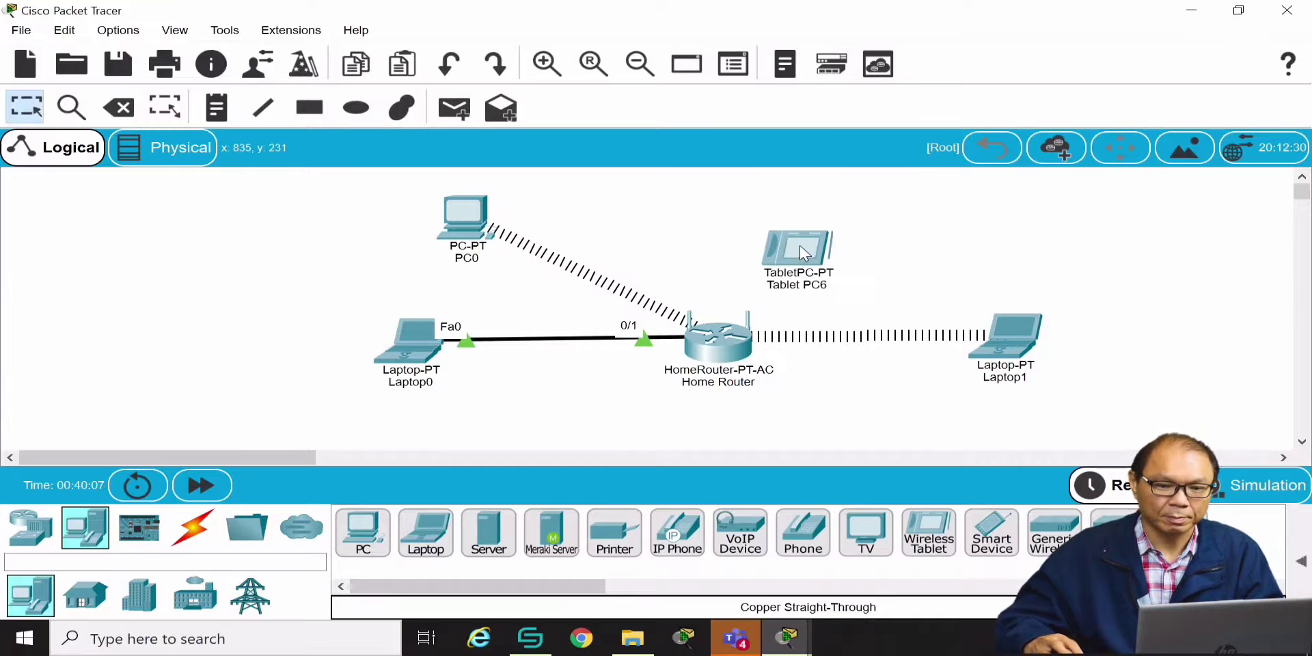
pyautogui.click(800, 250)
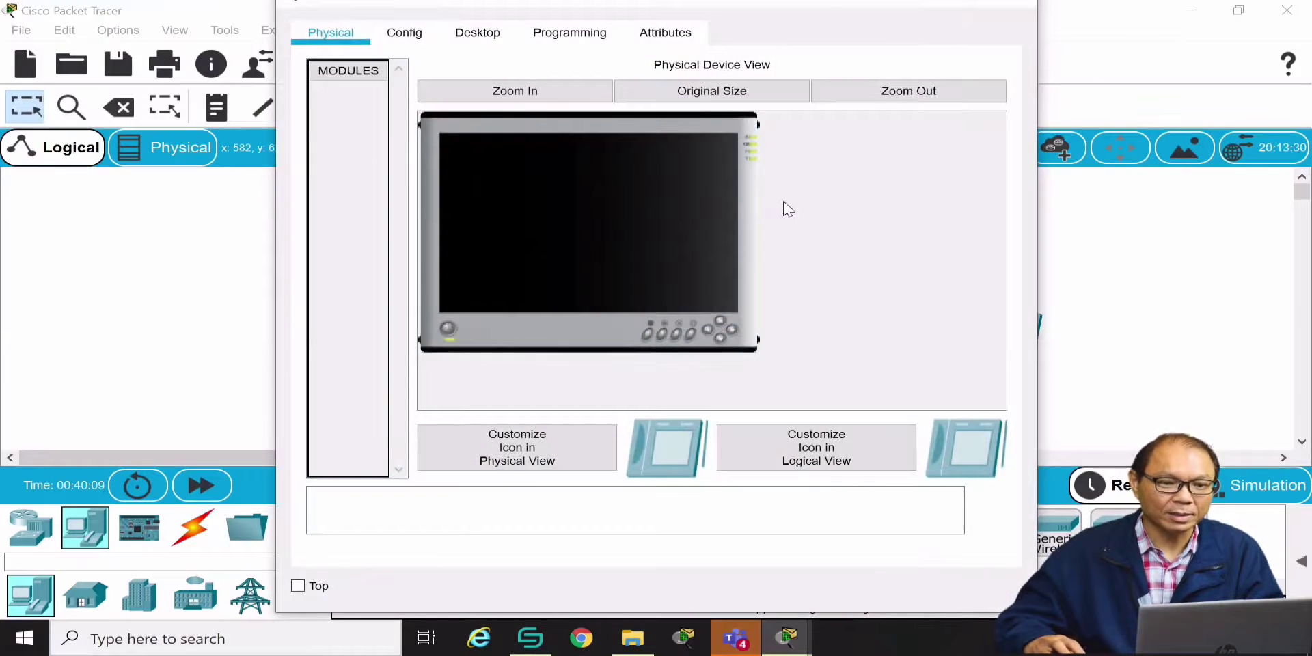
pyautogui.click(418, 32)
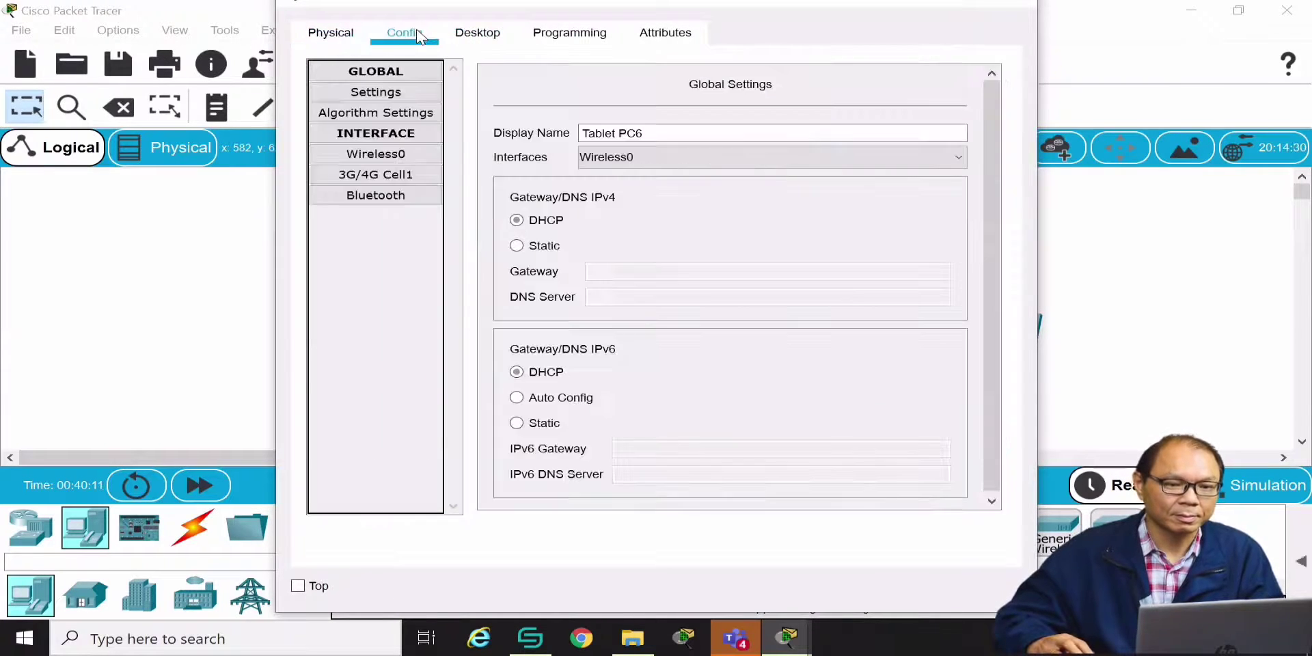
pyautogui.click(384, 156)
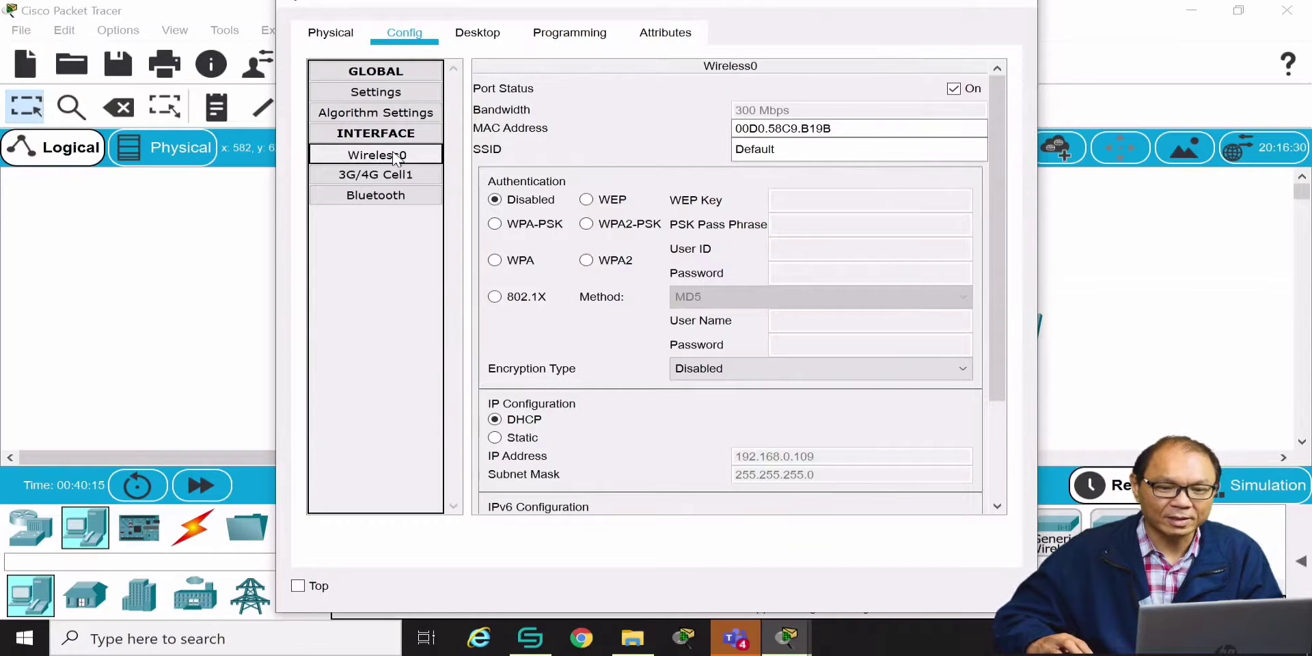
# Set SSID HOME with WPA2-PSK and the pass phrase, obtaining address 192.168.0.110
pyautogui.moveTo(803, 149); pyautogui.dragTo(640, 142)
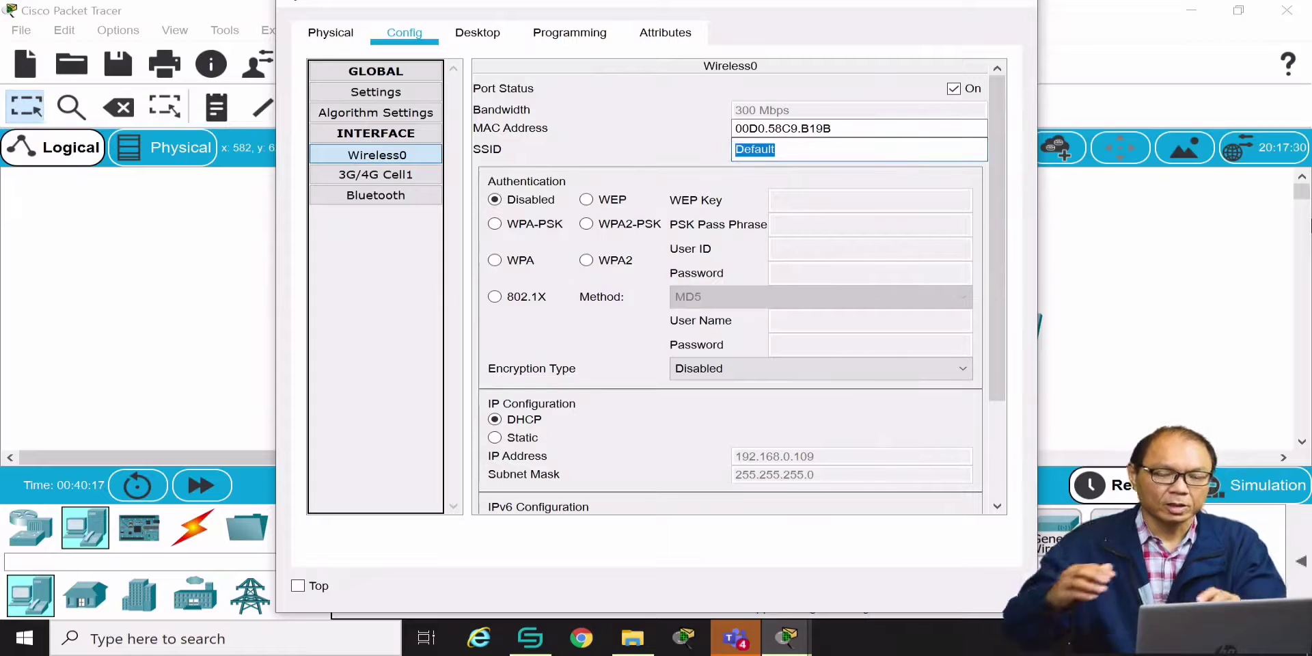
pyautogui.write('HOME')
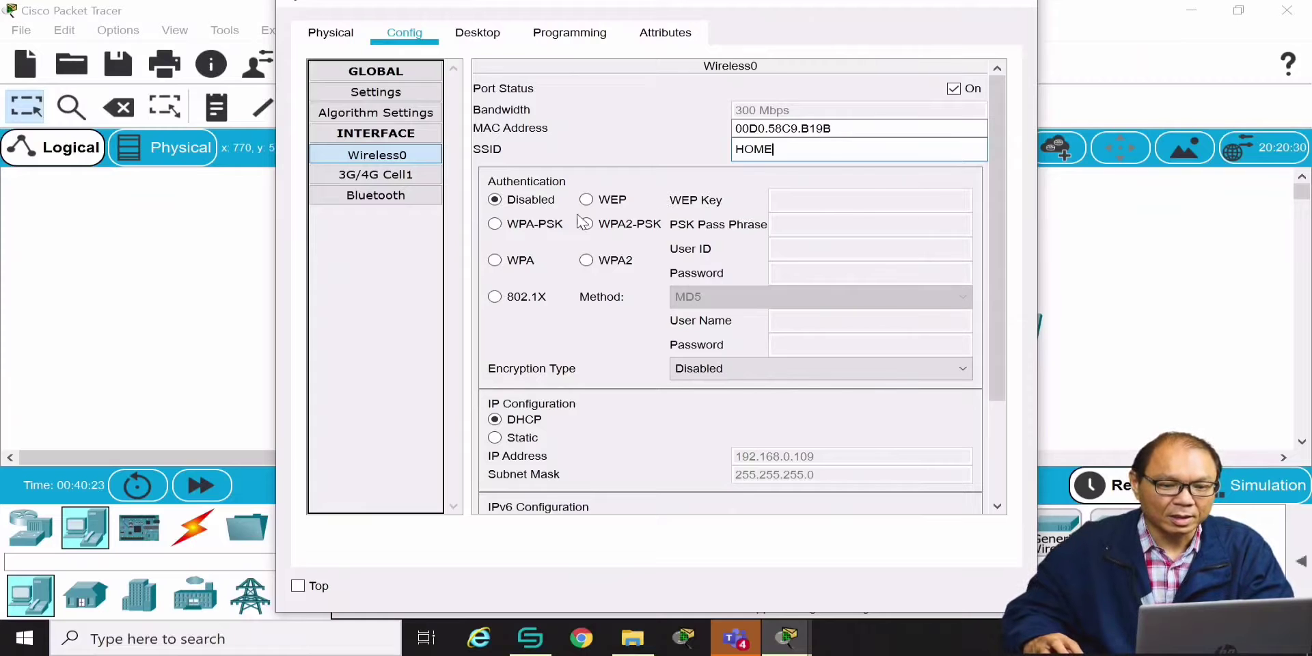
pyautogui.click(586, 261)
pyautogui.click(588, 224)
pyautogui.click(827, 225)
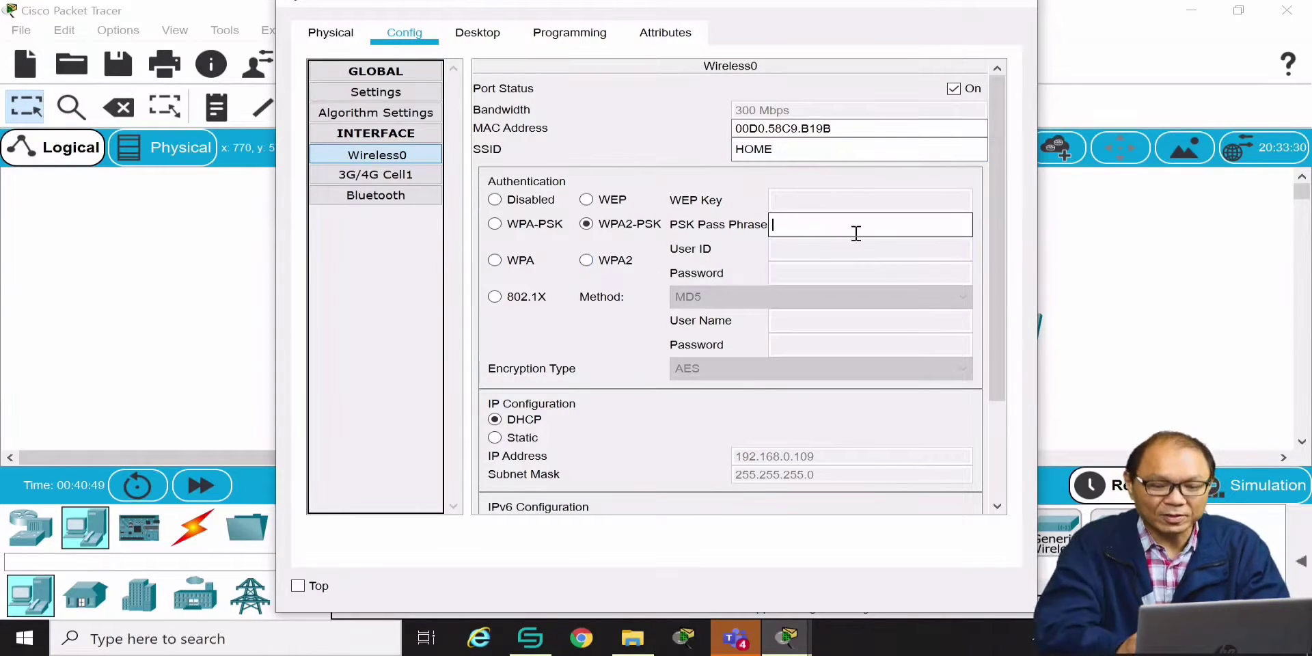
pyautogui.write('TEST1234')
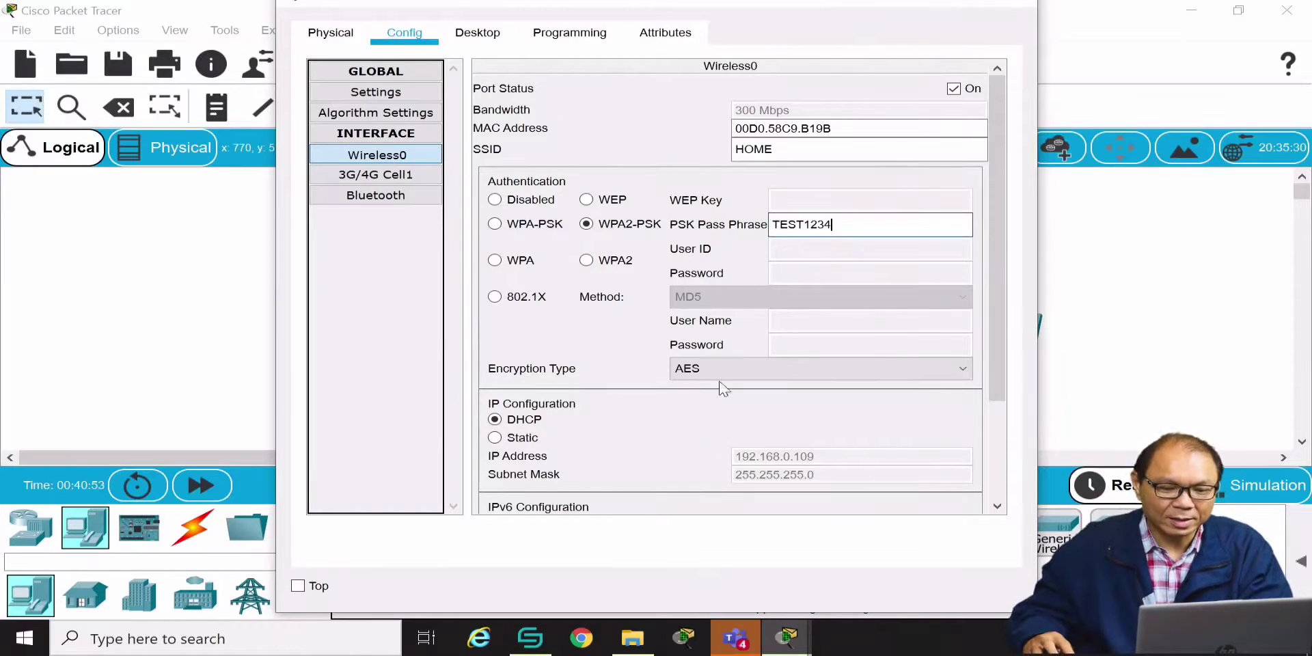
pyautogui.moveTo(998, 341); pyautogui.dragTo(897, 486)
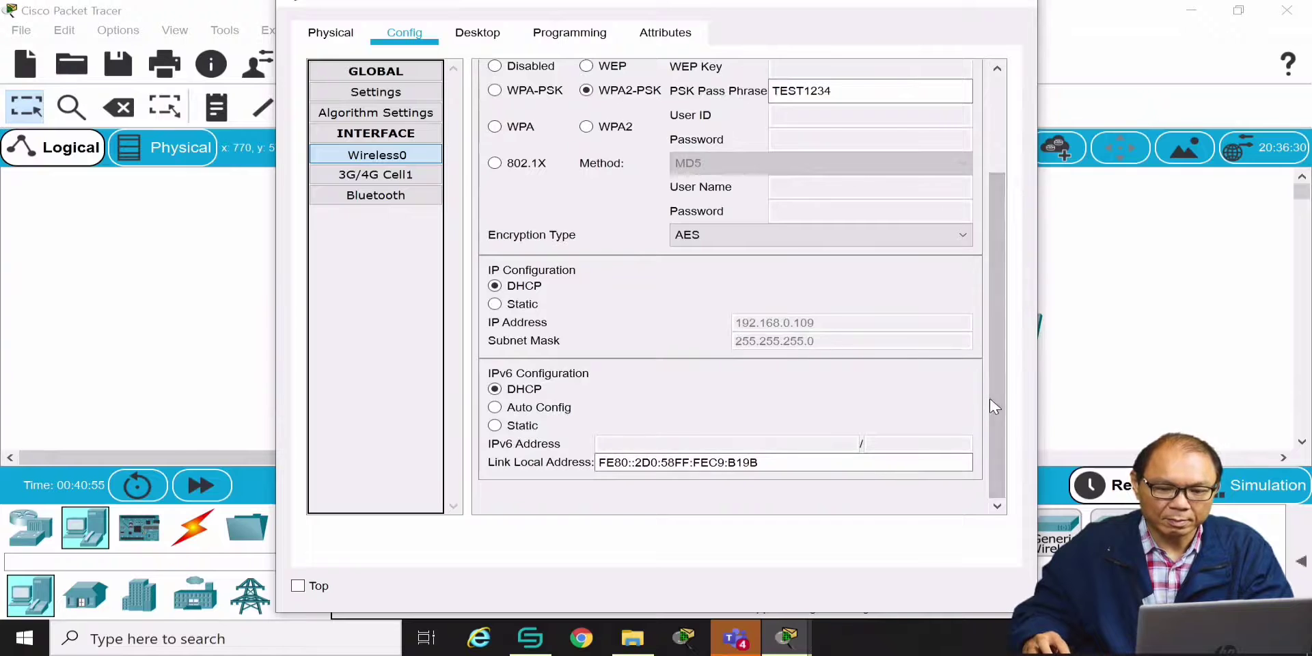
pyautogui.moveTo(989, 404); pyautogui.dragTo(995, 280)
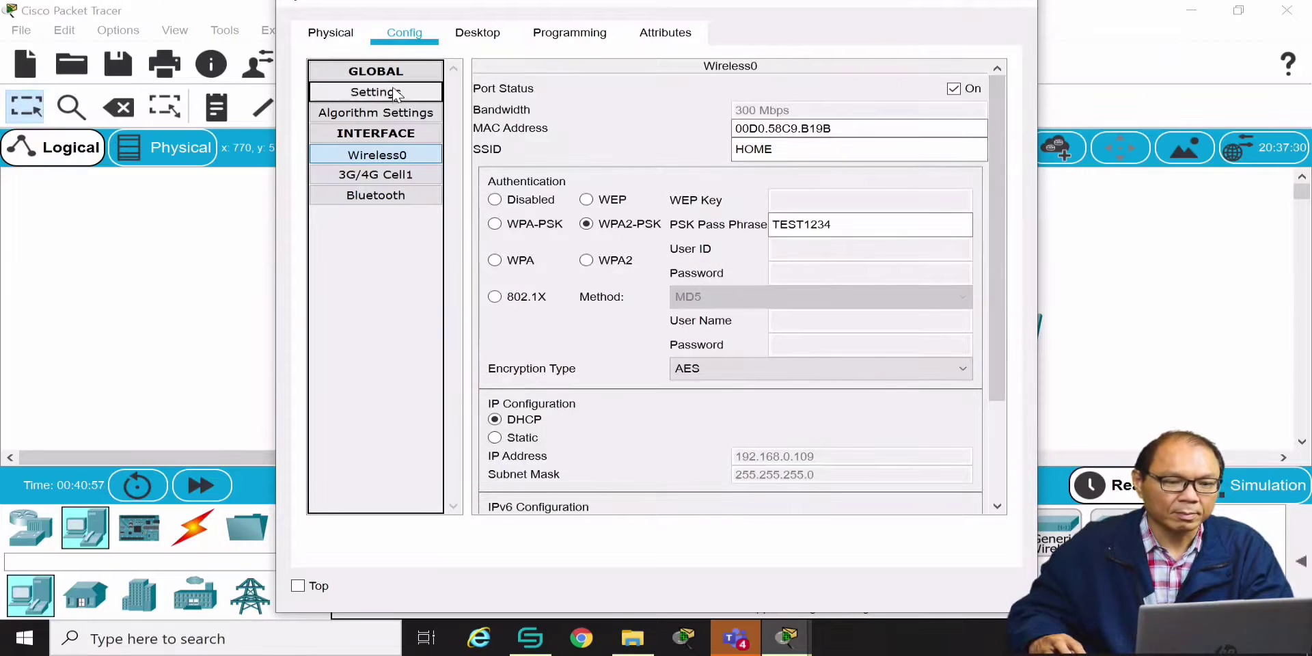
pyautogui.click(395, 154)
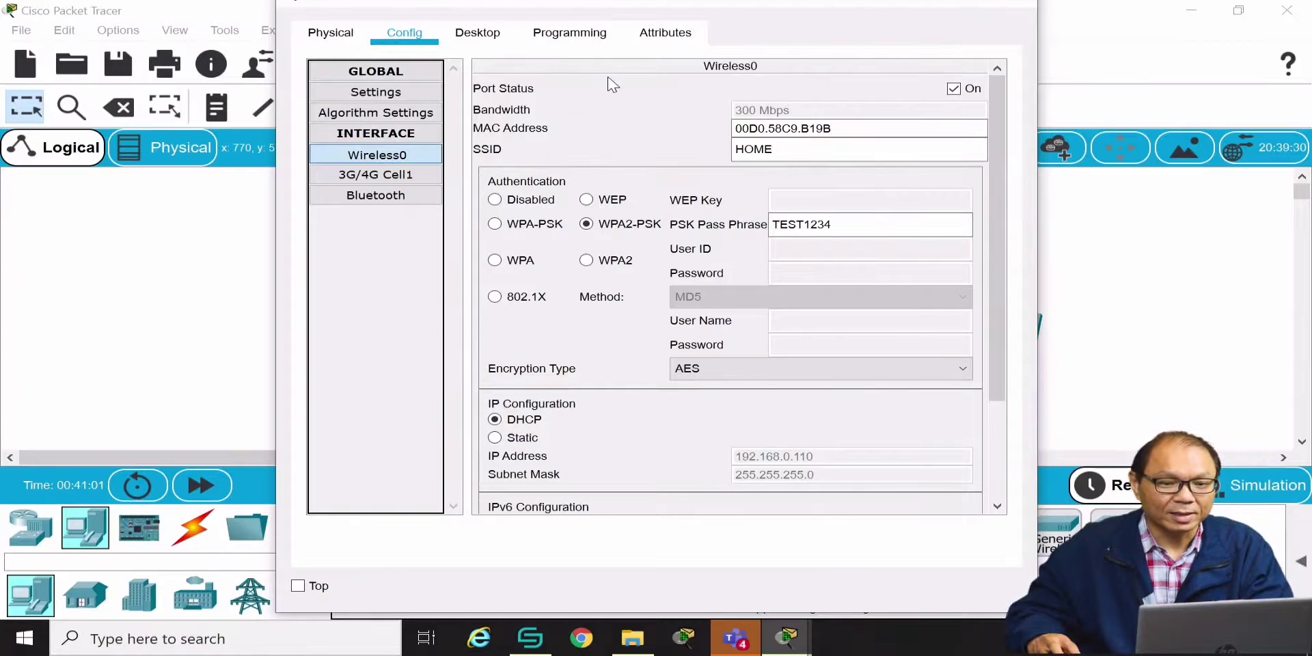
pyautogui.click(1018, 5)
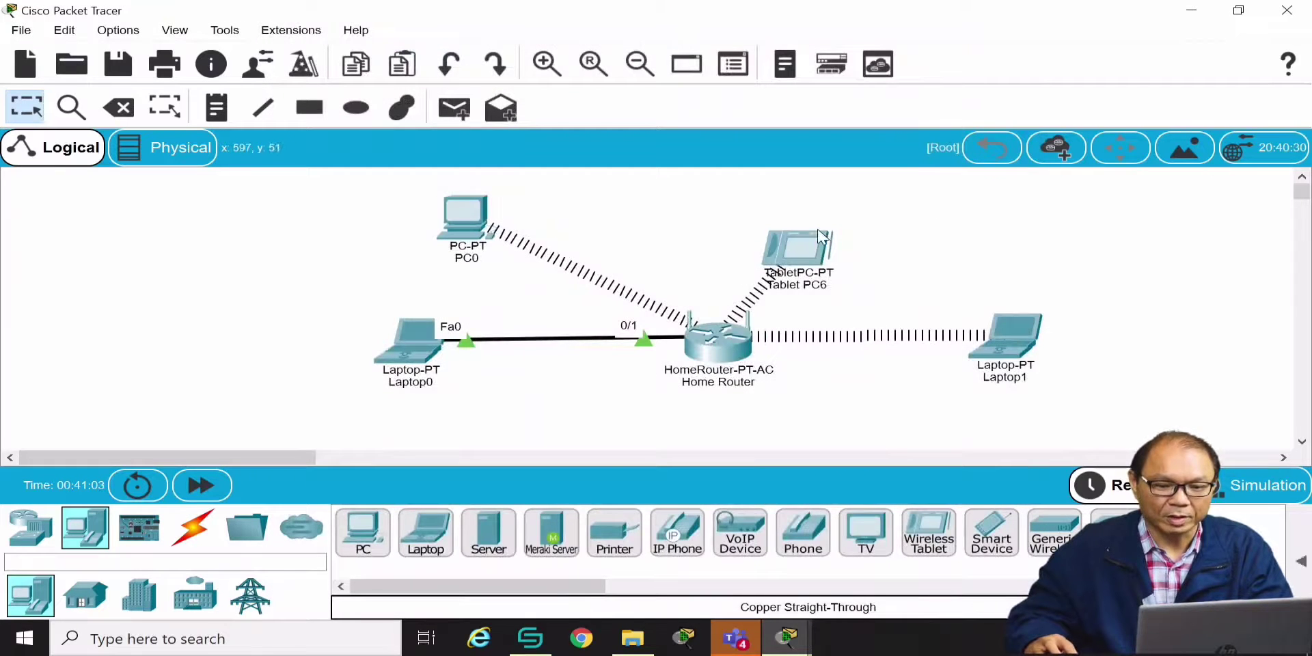
# Move Tablet PC6 to the upper right and check the Home Router's port summary (LAN 192.168.0.1/24)
pyautogui.moveTo(810, 249); pyautogui.dragTo(878, 227)
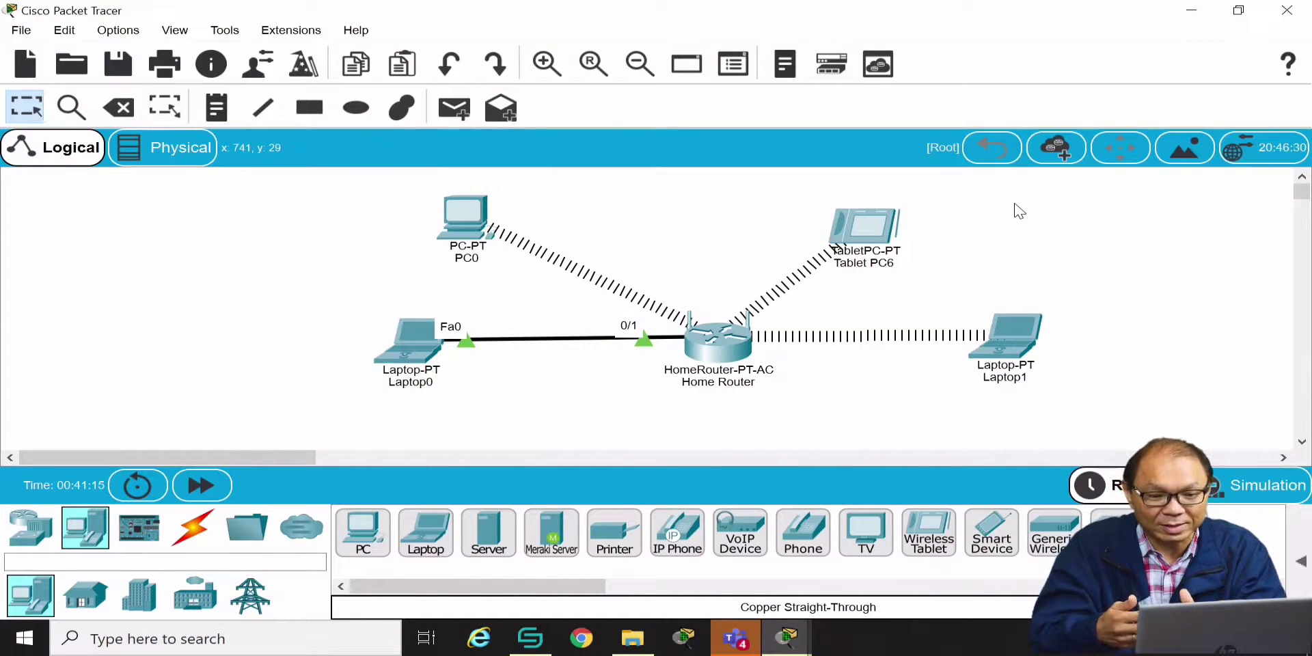
pyautogui.moveTo(658, 371)
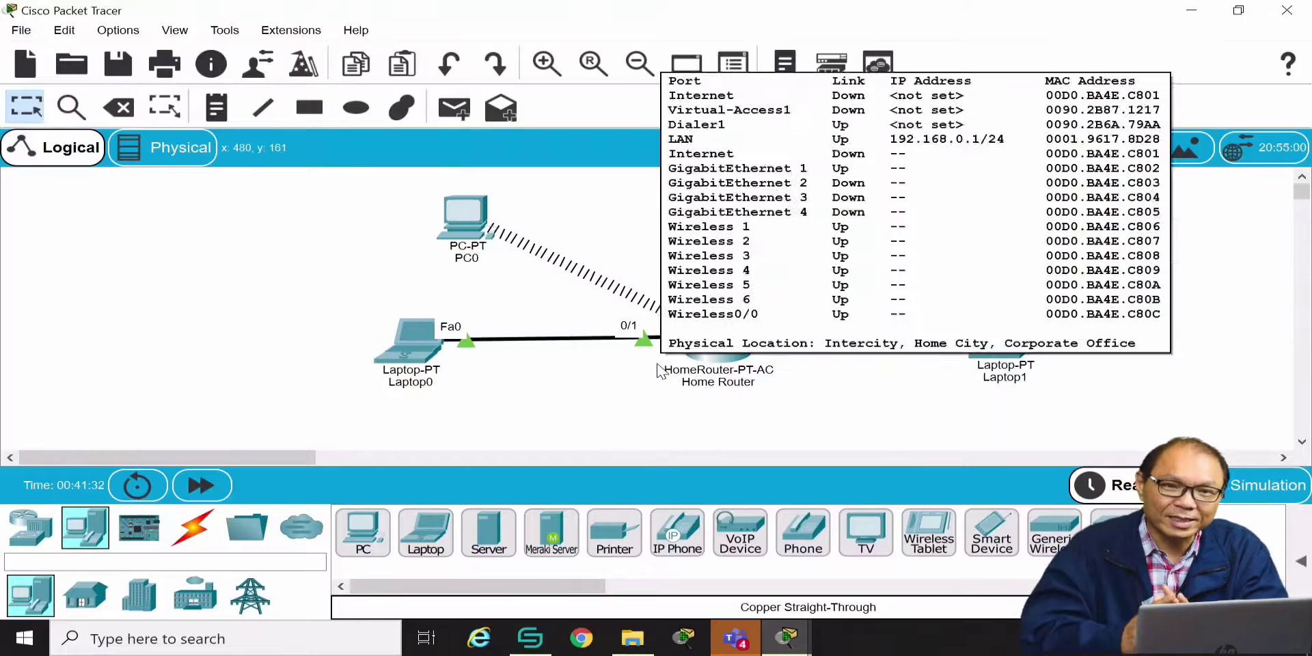